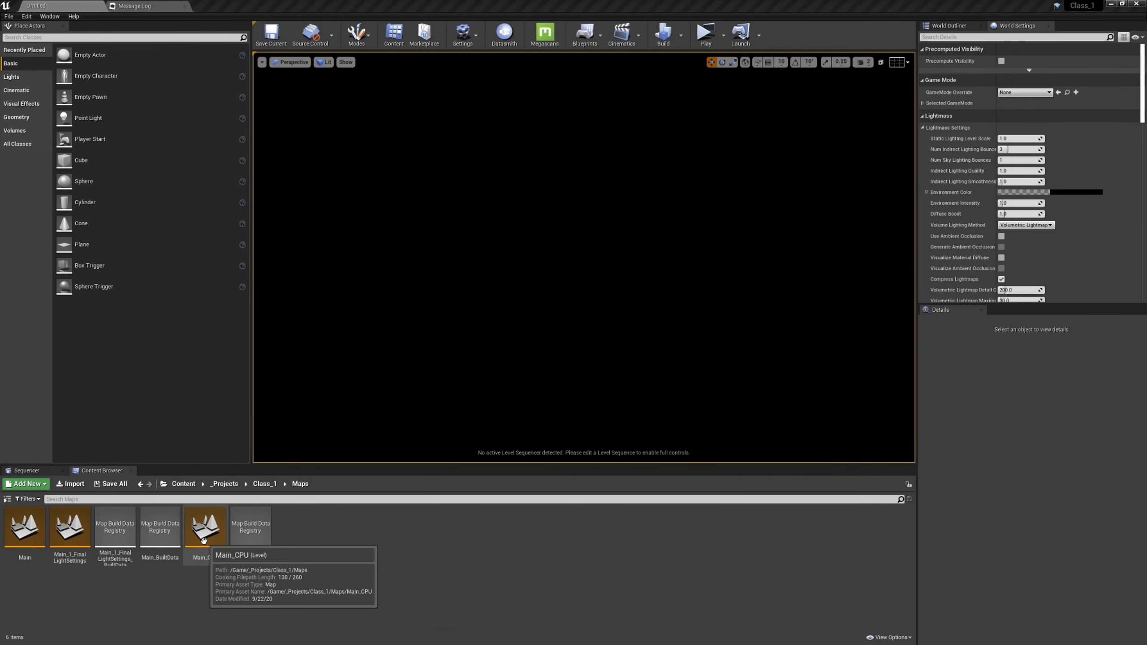
Step: Duplicate the Main_CPU level in the Maps folder as Main_GPU and open the copy
{"action": "right_click", "coordinate": [204, 524]}
{"action": "left_click", "coordinate": [243, 338]}
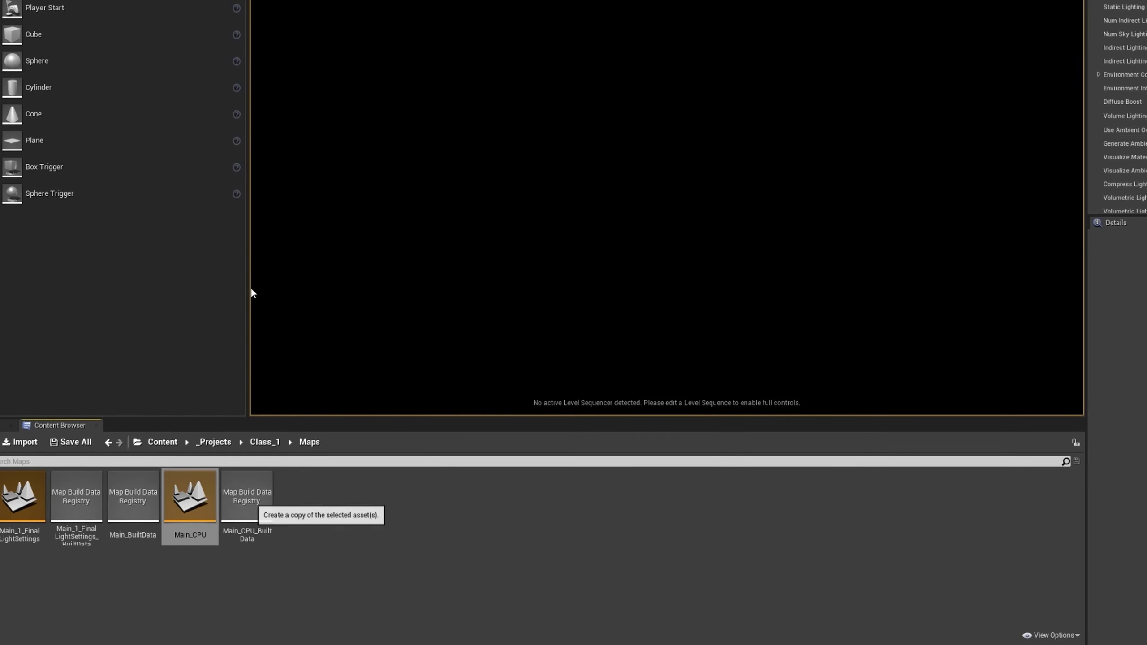
{"action": "left_click", "coordinate": [253, 536]}
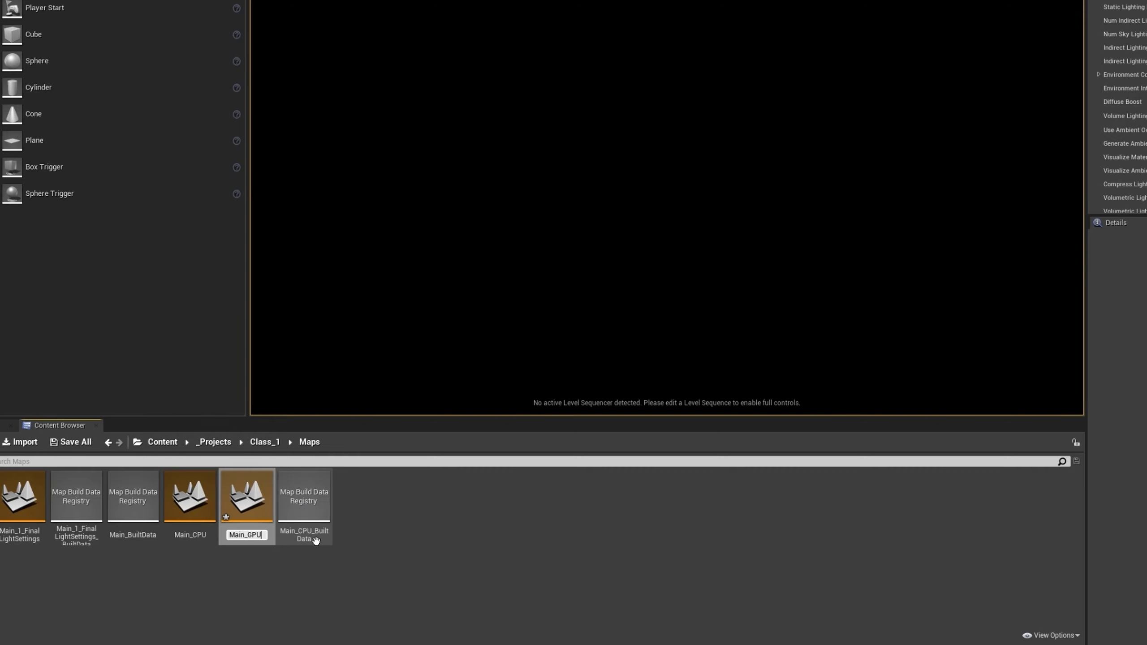
{"action": "key", "text": "Return"}
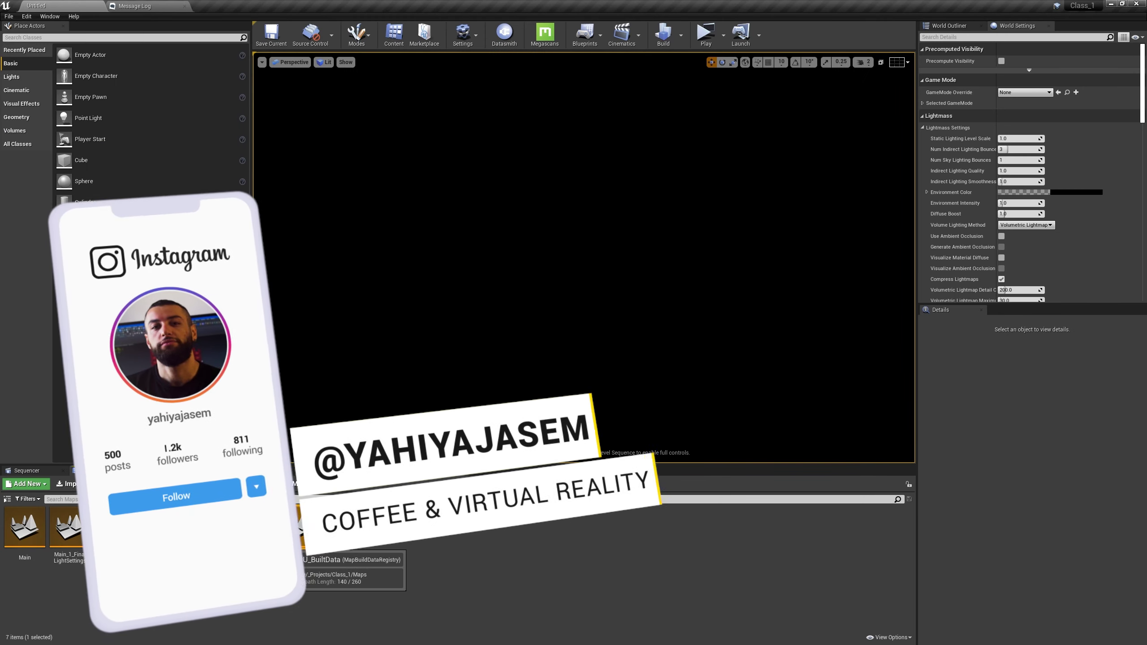
{"action": "double_click", "coordinate": [288, 527]}
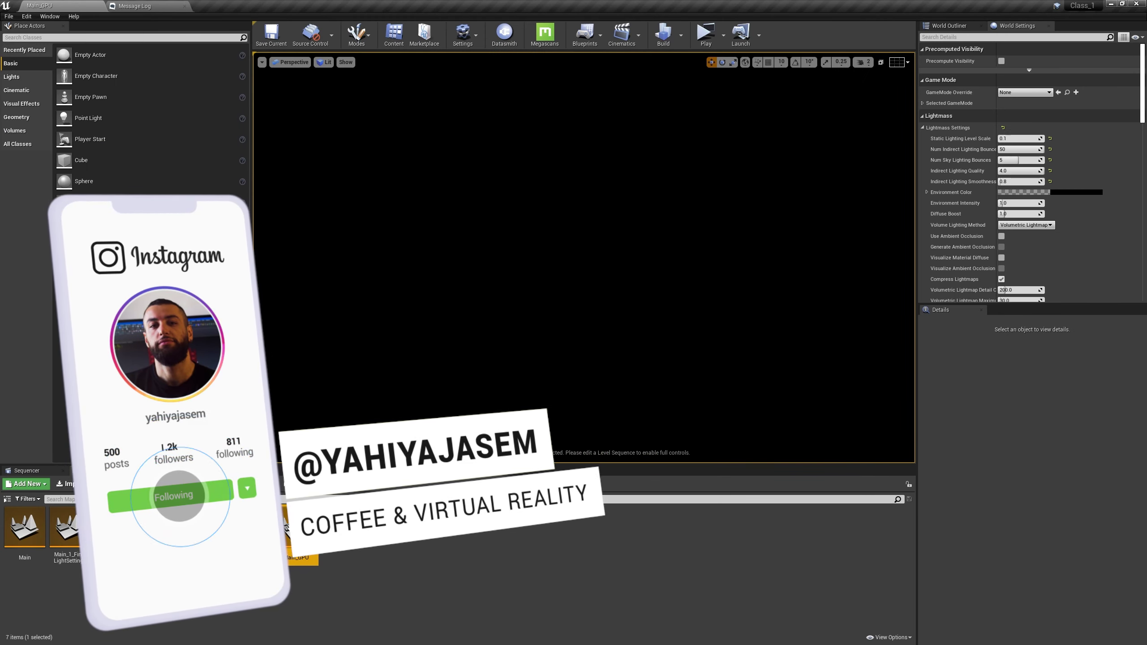
Step: Set the lighting build quality of the Main_GPU level to Preview
{"action": "right_click_drag", "start_coordinate": [520, 289], "coordinate": [713, 297]}
{"action": "right_click_drag", "start_coordinate": [582, 289], "coordinate": [858, 282]}
{"action": "key", "text": "g"}
{"action": "key", "text": "d"}
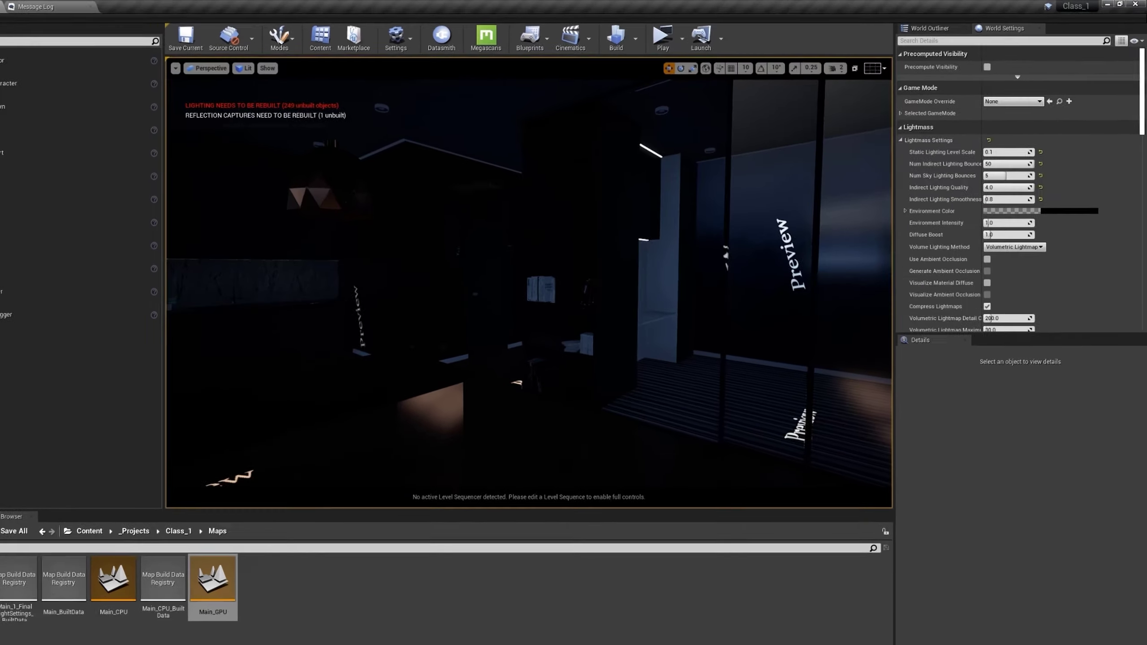
{"action": "left_click", "coordinate": [680, 35]}
{"action": "mouse_move", "coordinate": [725, 73]}
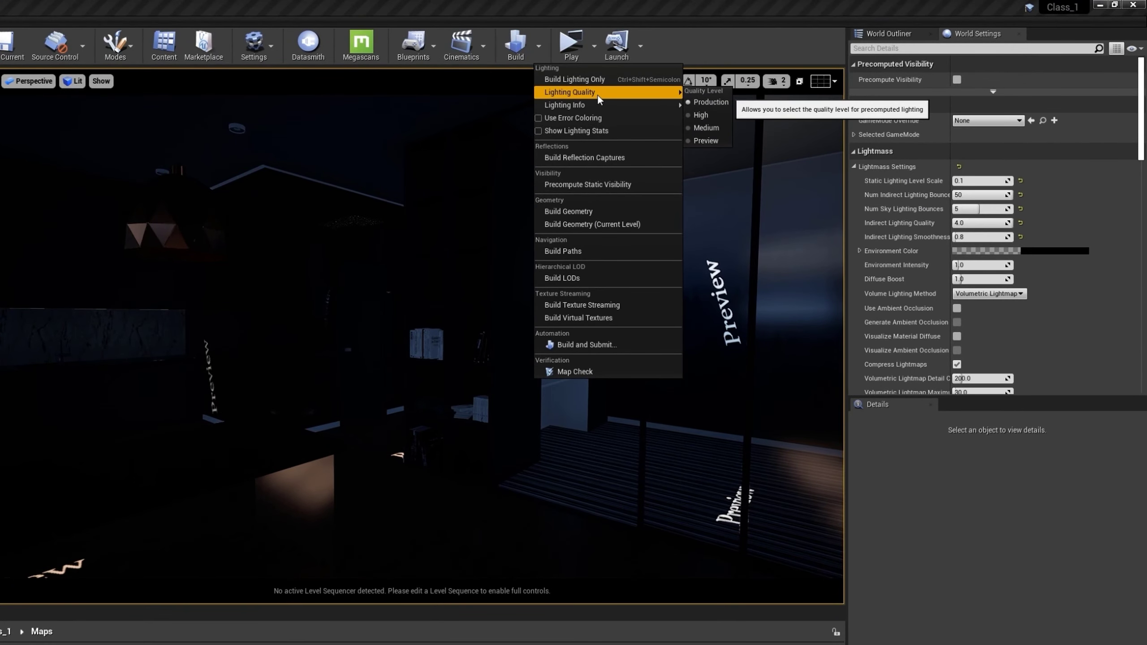
{"action": "left_click", "coordinate": [711, 141]}
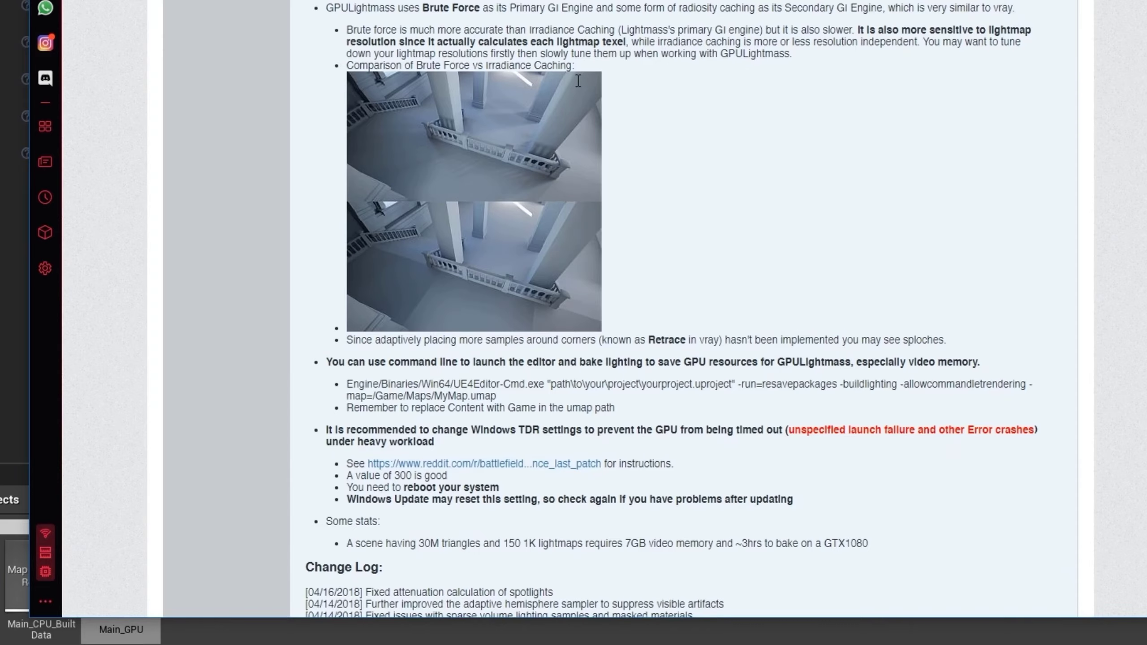
Step: In the browser, read the GPULightmass forum post's limitations and tips, highlighting Num Indirect Lighting Bounces
{"action": "scroll", "coordinate": [614, 278], "scroll_direction": "down", "scroll_amount": 5}
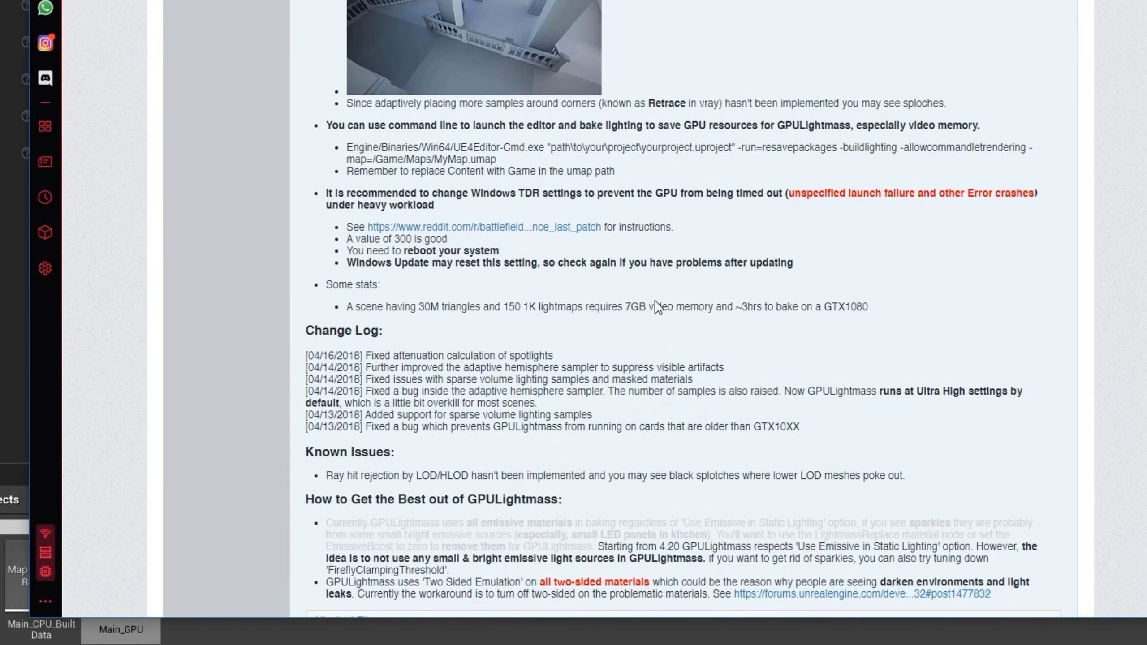
{"action": "scroll", "coordinate": [368, 254], "scroll_direction": "up", "scroll_amount": 2}
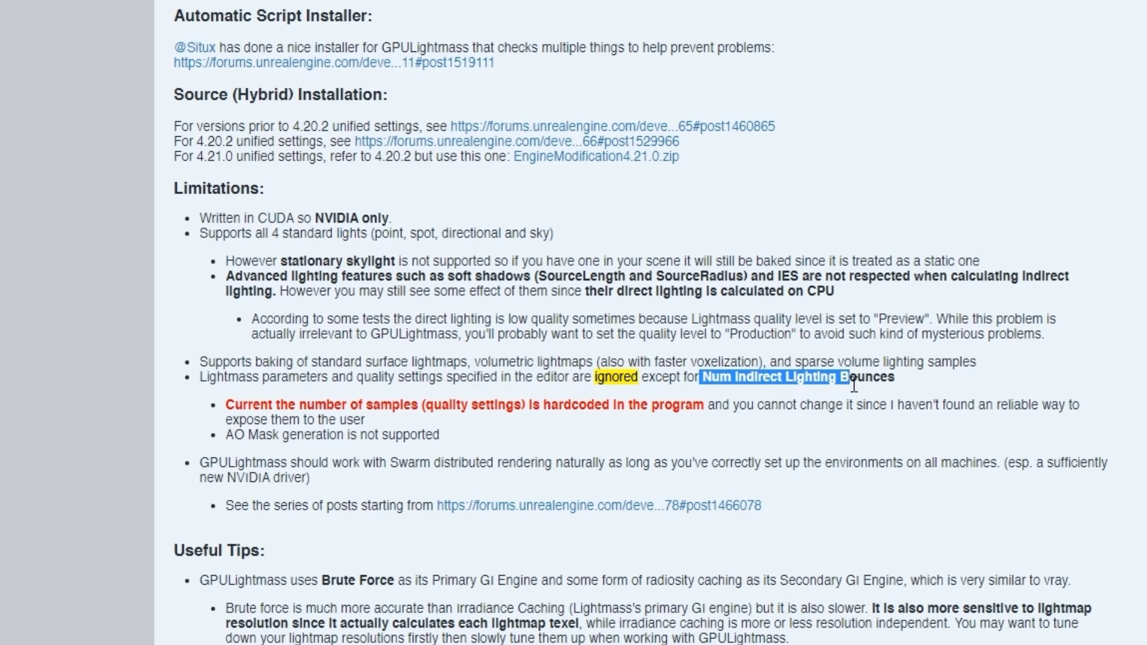
{"action": "left_click_drag", "start_coordinate": [857, 385], "coordinate": [908, 381]}
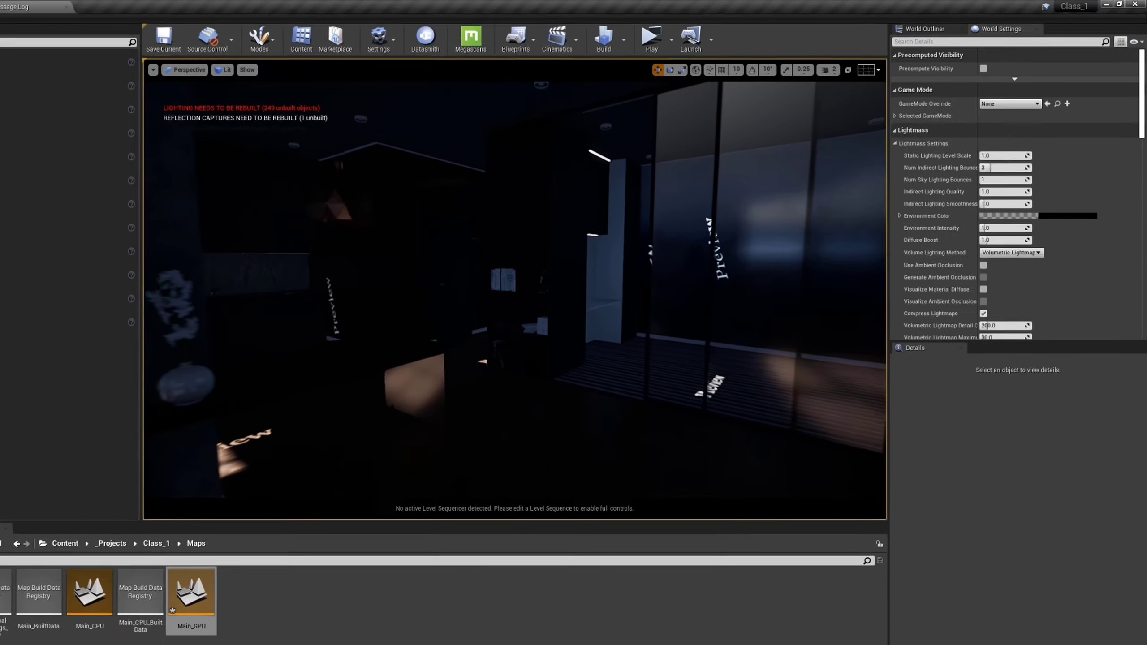
Step: Select the Lightmass importance volume around the house and frame it from outside
{"action": "right_click_drag", "start_coordinate": [406, 316], "coordinate": [514, 312]}
{"action": "key", "text": "g"}
{"action": "right_click_drag", "start_coordinate": [586, 234], "coordinate": [584, 210]}
{"action": "left_click", "coordinate": [578, 275]}
{"action": "right_click_drag", "start_coordinate": [578, 275], "coordinate": [639, 296]}
{"action": "left_click", "coordinate": [608, 226]}
{"action": "right_click_drag", "start_coordinate": [428, 319], "coordinate": [399, 283]}
{"action": "right_click_drag", "start_coordinate": [438, 231], "coordinate": [605, 239]}
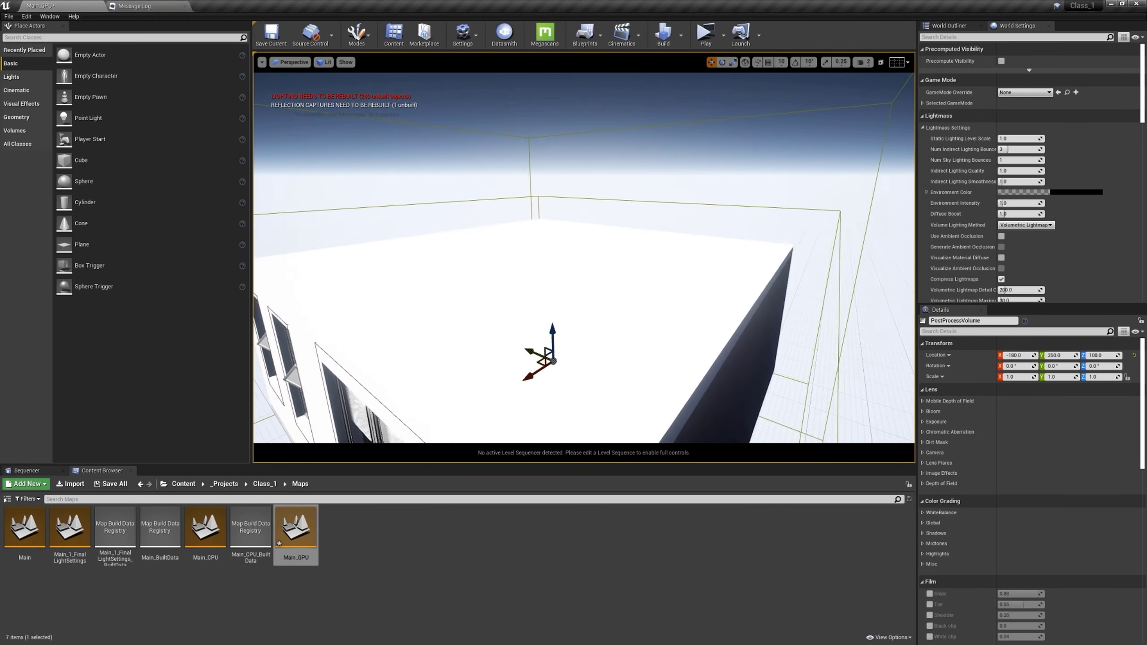
{"action": "left_click", "coordinate": [758, 227]}
{"action": "key", "text": "f"}
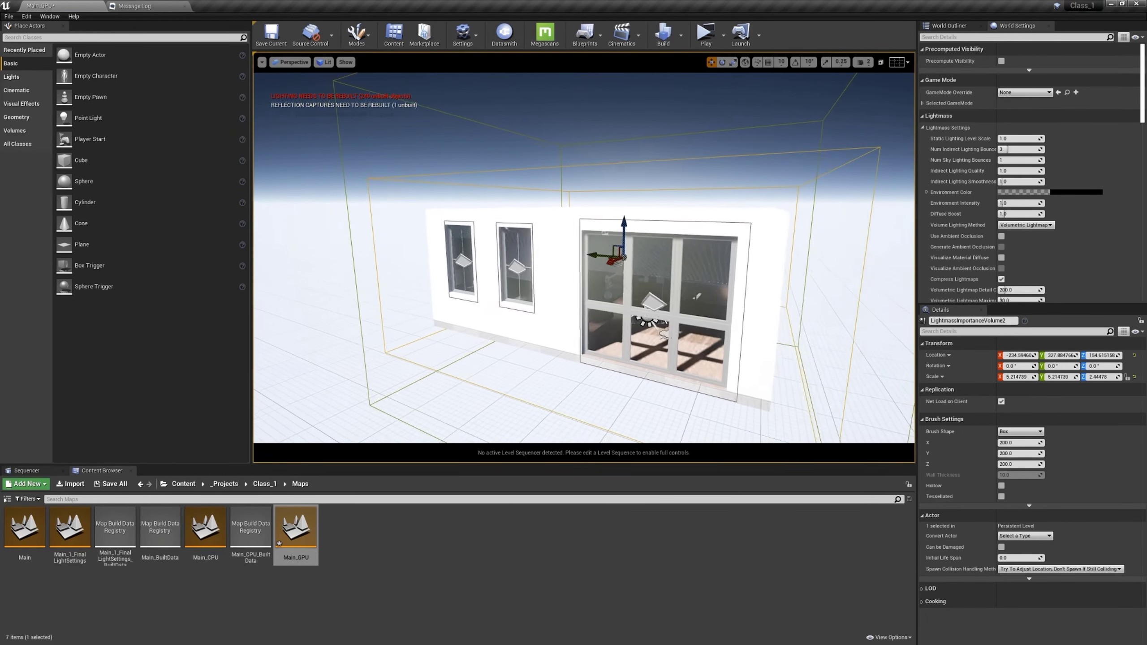
Step: Delete the tall volume box that encloses the house
{"action": "right_click_drag", "start_coordinate": [747, 126], "coordinate": [699, 90]}
{"action": "left_click", "coordinate": [633, 110]}
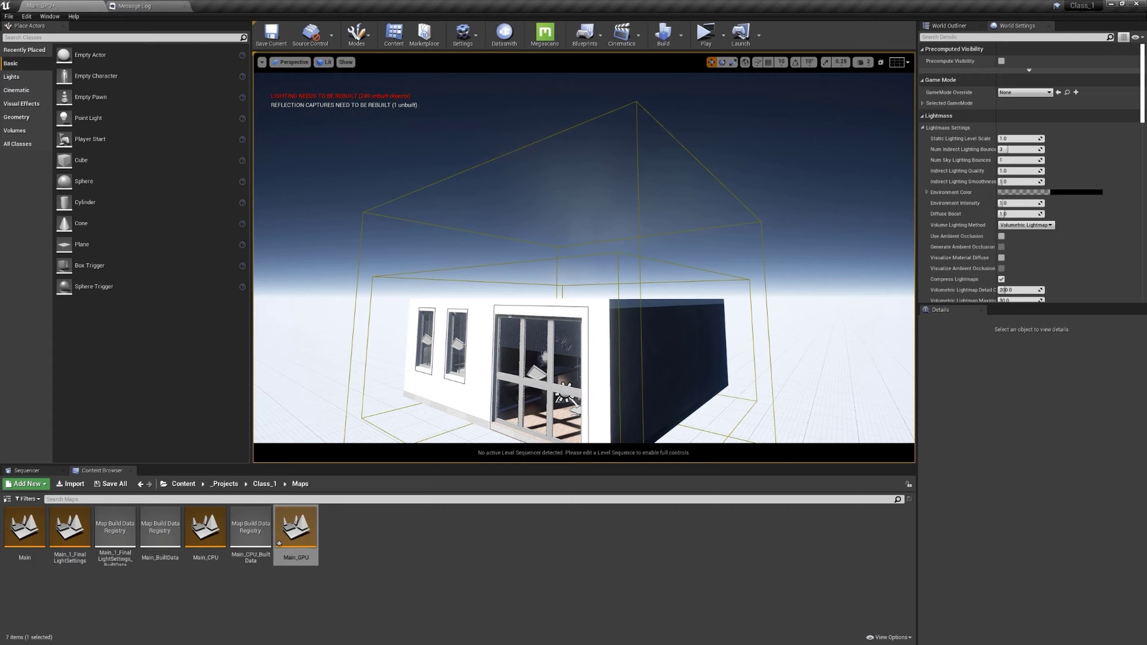
{"action": "left_click", "coordinate": [636, 248]}
{"action": "key", "text": "Delete"}
Step: Return to the interior and run a lighting-only build of the level
{"action": "right_click_drag", "start_coordinate": [636, 247], "coordinate": [600, 285]}
{"action": "key", "text": "w"}
{"action": "left_click_drag", "start_coordinate": [637, 212], "coordinate": [626, 206]}
{"action": "left_click", "coordinate": [681, 36]}
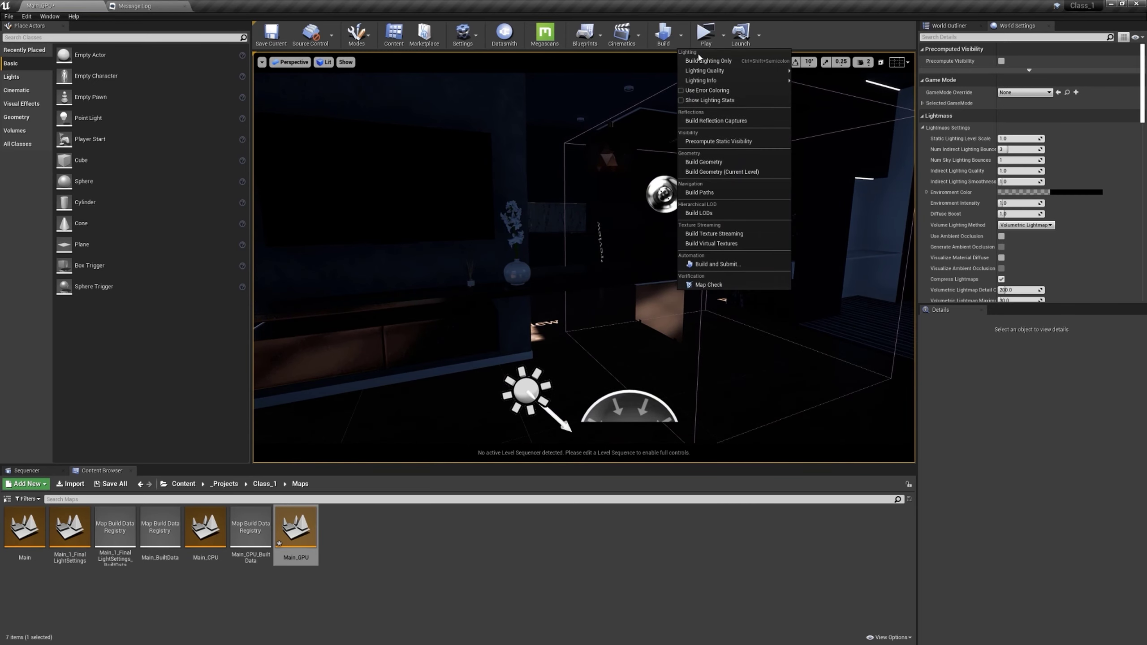
{"action": "left_click", "coordinate": [702, 61]}
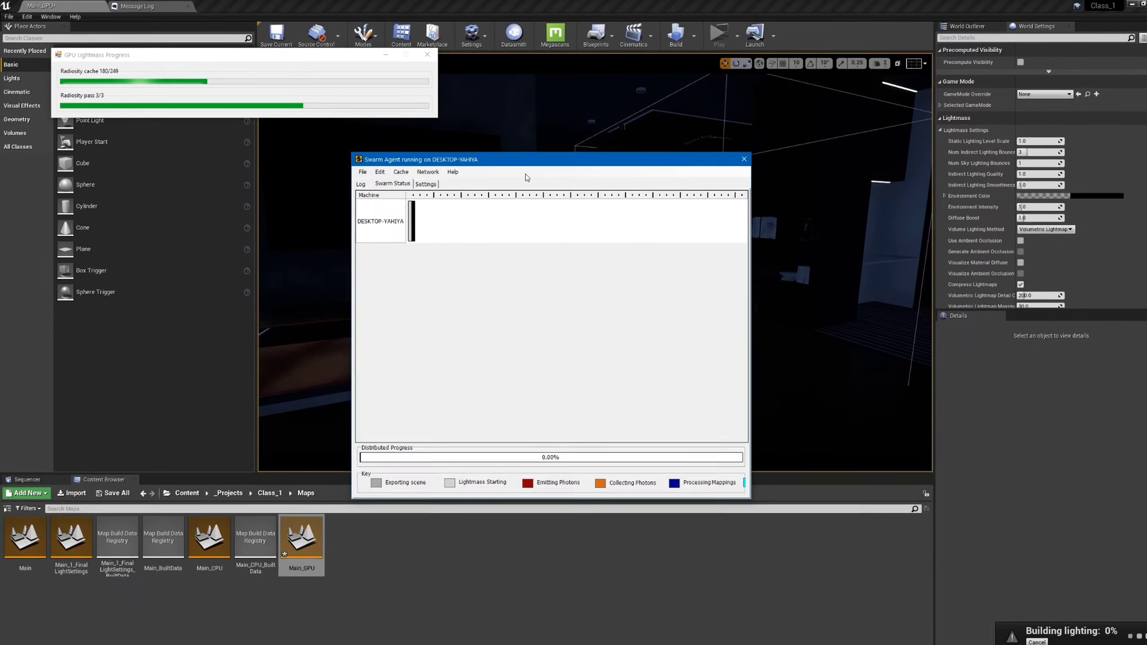
{"action": "mouse_move", "coordinate": [151, 60]}
{"action": "left_mouse_down"}
{"action": "mouse_move", "coordinate": [167, 57]}
{"action": "mouse_move", "coordinate": [163, 67]}
{"action": "left_mouse_up"}
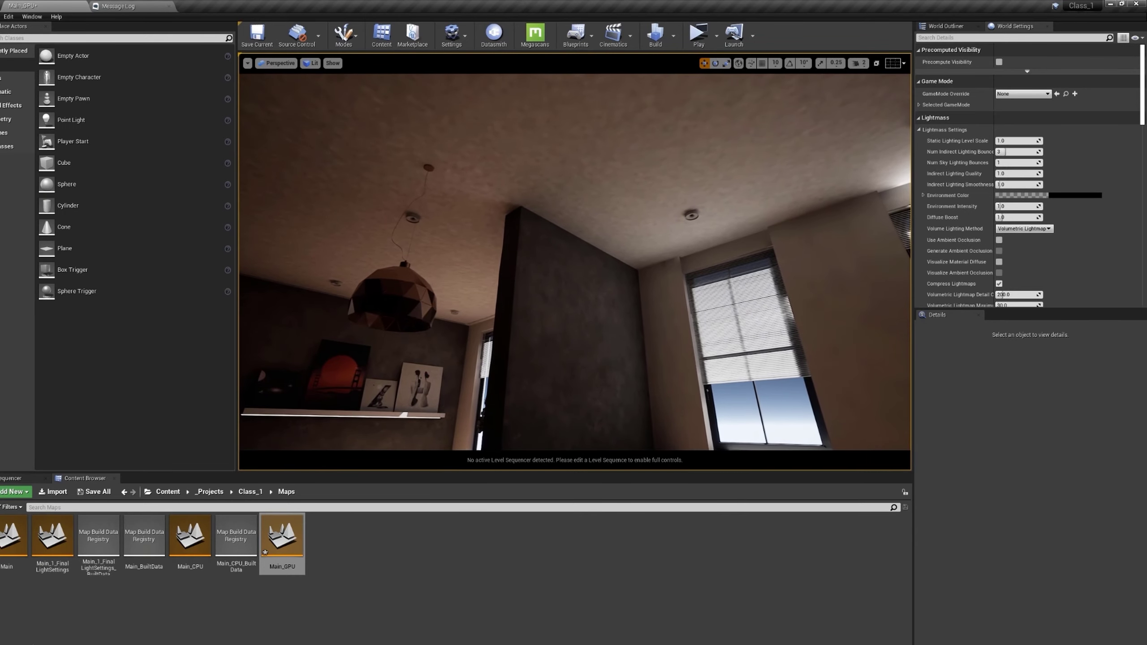
Step: Rotate the directional light to about -22°, -5° and -170° so sunlight falls across the floor and shelf wall
{"action": "right_click_drag", "start_coordinate": [576, 262], "coordinate": [478, 271]}
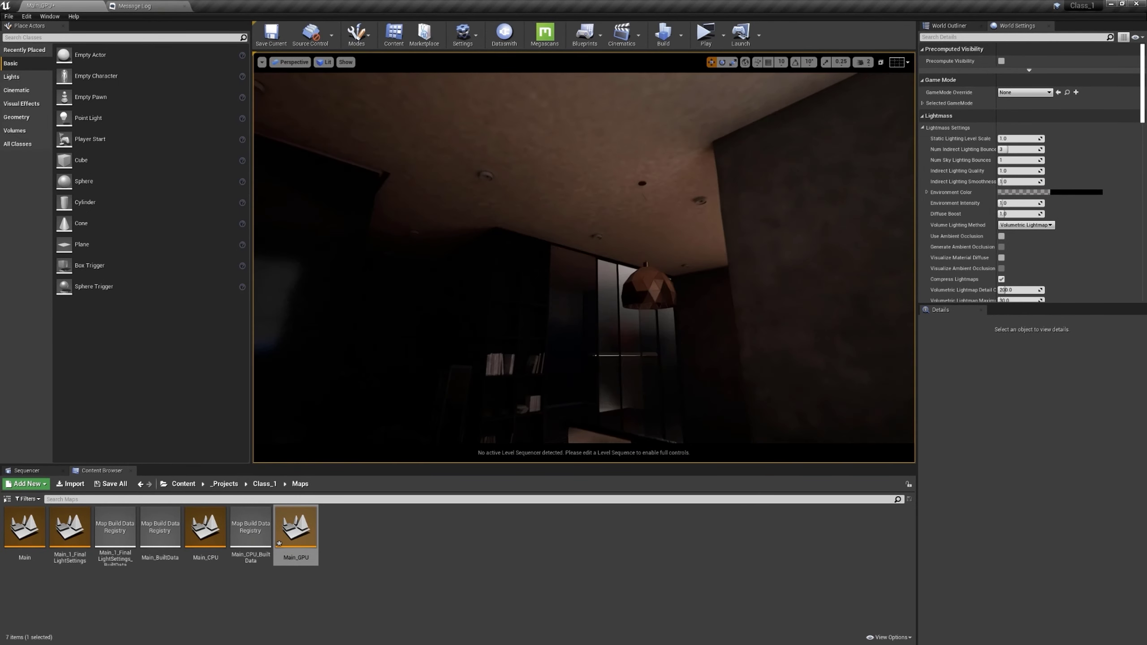
{"action": "right_click_drag", "start_coordinate": [534, 181], "coordinate": [670, 204]}
{"action": "right_click_drag", "start_coordinate": [624, 238], "coordinate": [506, 219]}
{"action": "right_click_drag", "start_coordinate": [623, 238], "coordinate": [624, 238]}
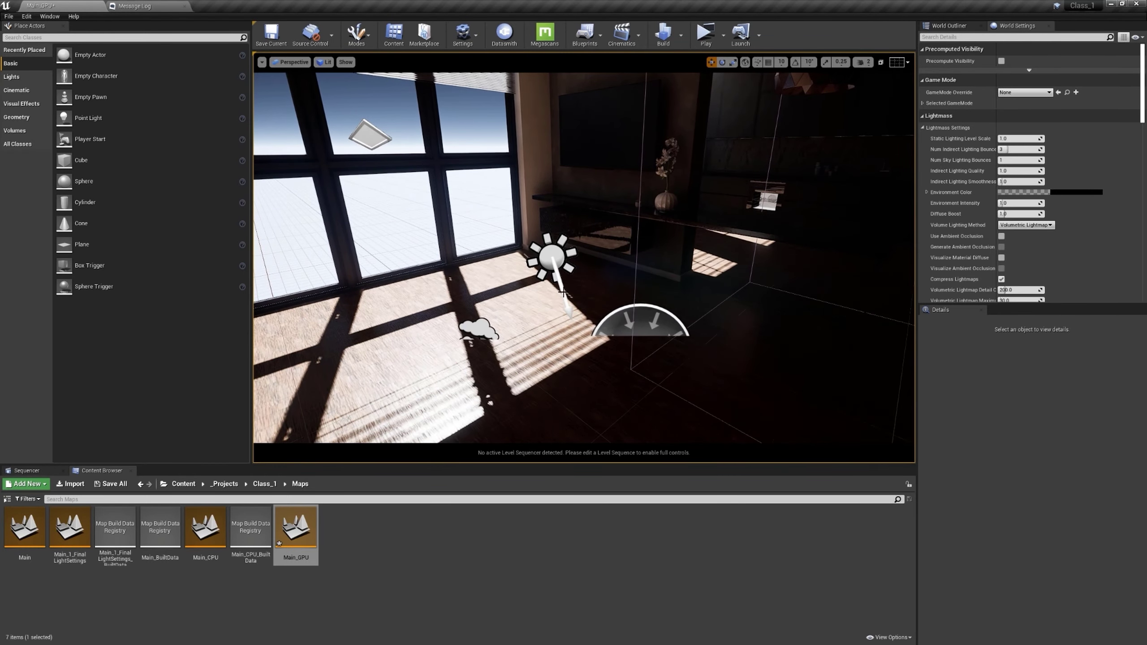
{"action": "right_click_drag", "start_coordinate": [564, 293], "coordinate": [564, 293]}
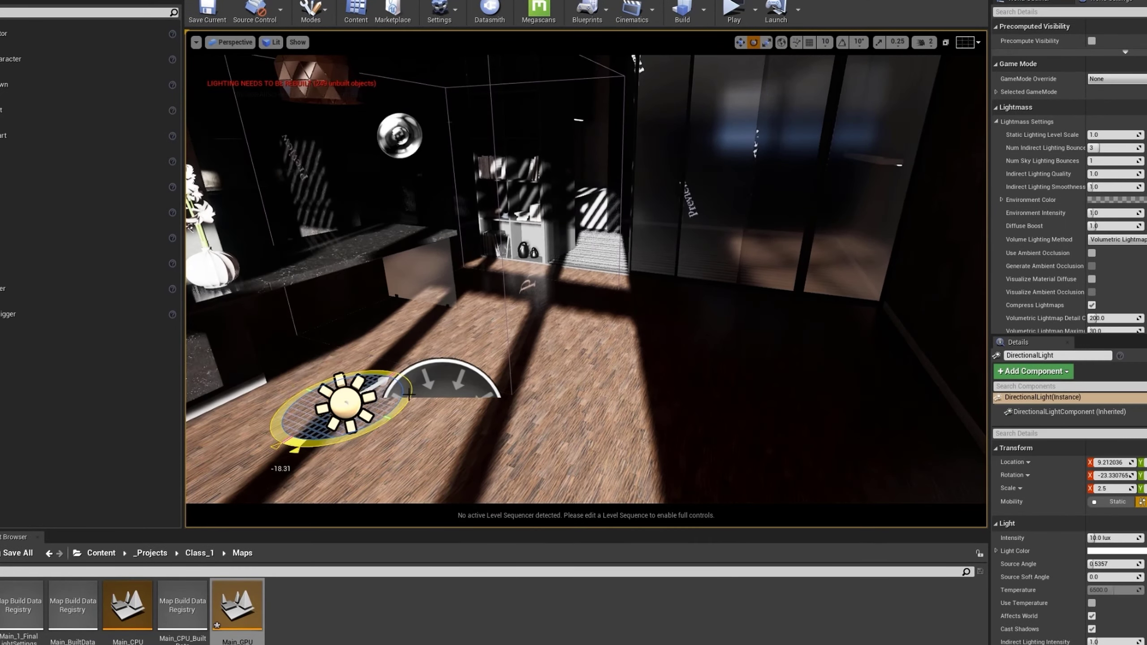
{"action": "right_click_drag", "start_coordinate": [435, 379], "coordinate": [436, 379]}
{"action": "mouse_move", "coordinate": [538, 314]}
{"action": "left_mouse_down"}
{"action": "mouse_move", "coordinate": [554, 312]}
{"action": "mouse_move", "coordinate": [543, 296]}
{"action": "left_mouse_up"}
{"action": "right_click_drag", "start_coordinate": [544, 296], "coordinate": [543, 297]}
{"action": "left_click_drag", "start_coordinate": [516, 403], "coordinate": [441, 423]}
{"action": "key", "text": "w"}
{"action": "right_click_drag", "start_coordinate": [440, 422], "coordinate": [447, 409]}
Step: Enable Use Temperature on the directional light, lower the temperature to about 3164, and rebuild the level
{"action": "left_click", "coordinate": [1091, 603]}
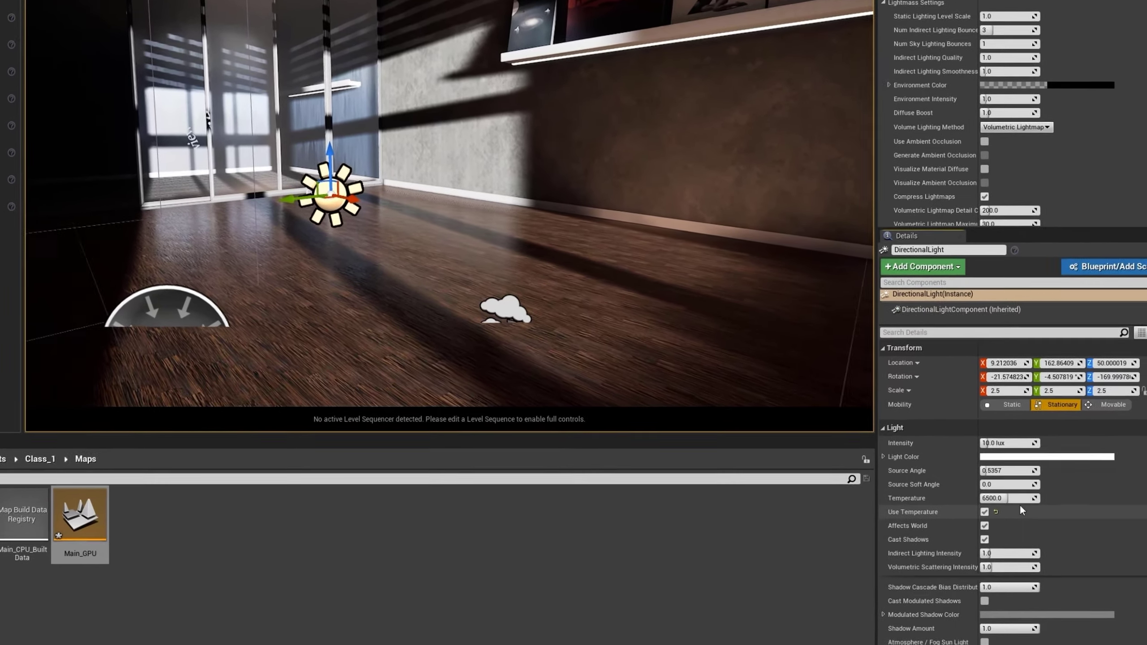
{"action": "left_click_drag", "start_coordinate": [1016, 496], "coordinate": [1005, 496]}
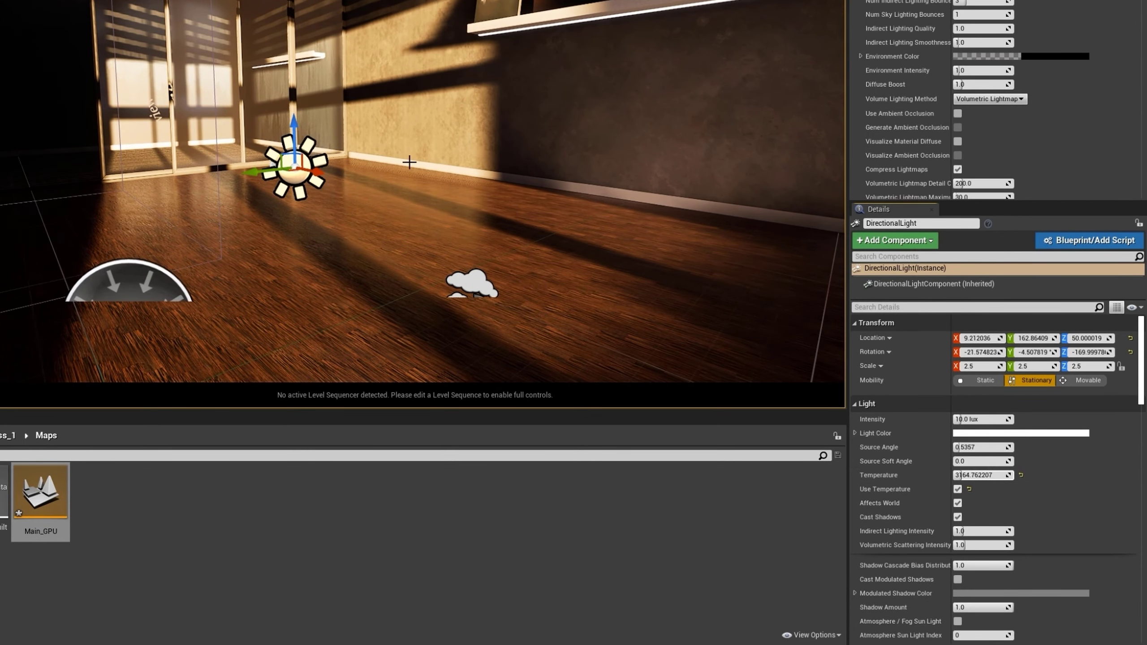
{"action": "right_click_drag", "start_coordinate": [410, 162], "coordinate": [409, 162]}
{"action": "left_click", "coordinate": [663, 36]}
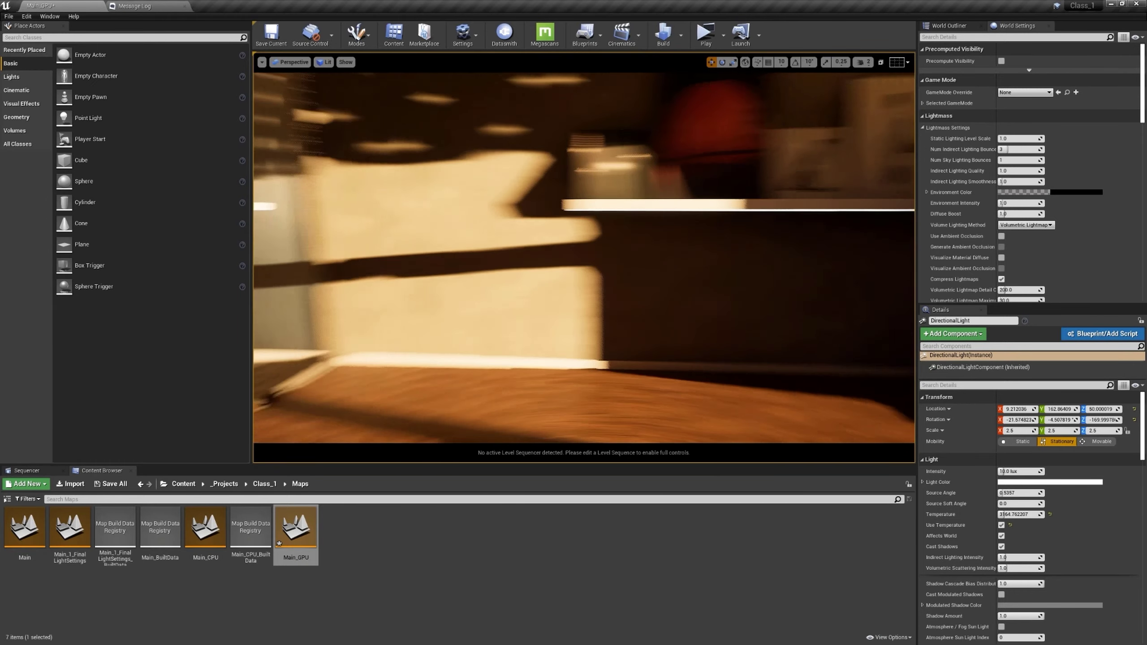
Step: Set the overridden light map resolution of S_Wall_06 and the wall behind the glass partition to 1024
{"action": "left_click", "coordinate": [633, 252]}
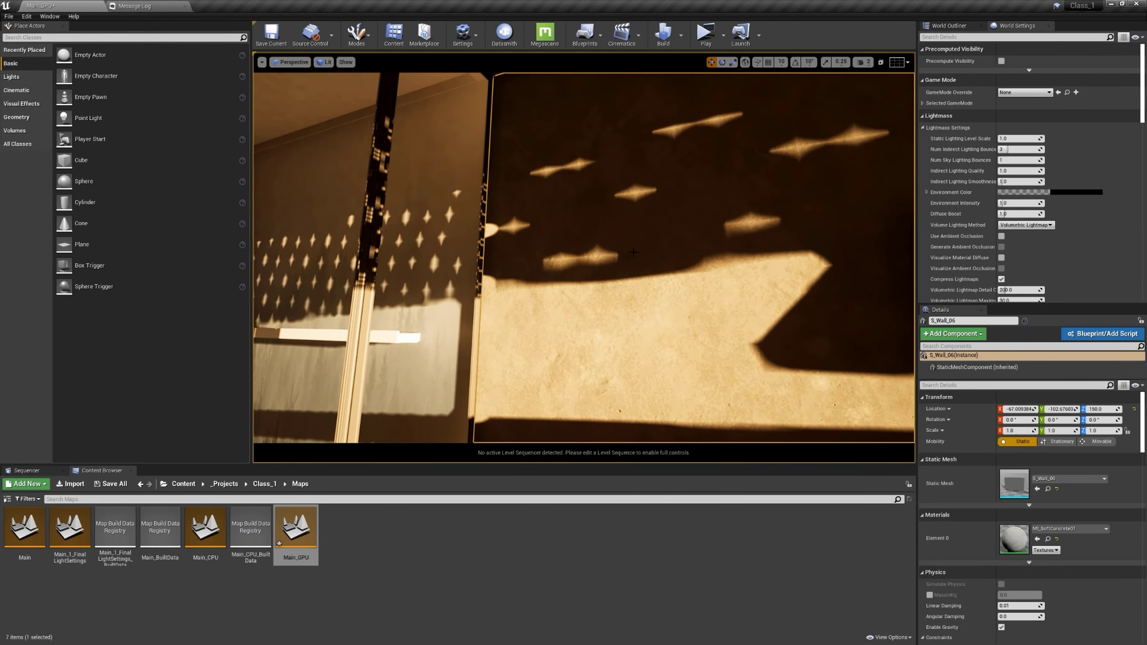
{"action": "scroll", "coordinate": [1070, 554], "scroll_direction": "down", "scroll_amount": 10}
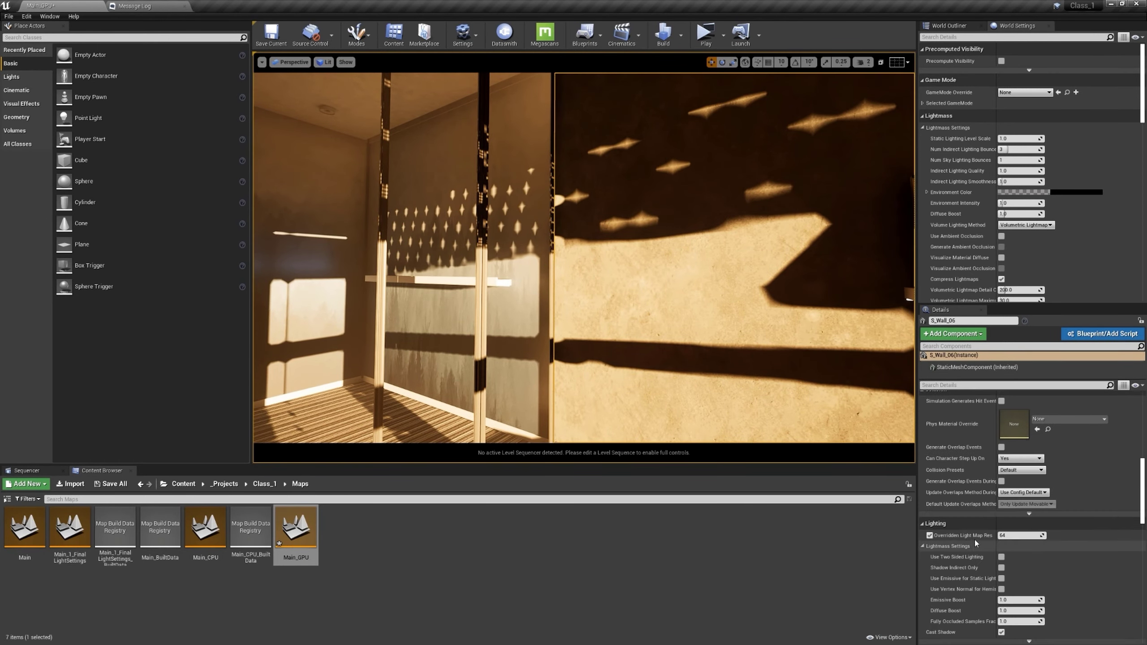
{"action": "right_click_drag", "start_coordinate": [677, 280], "coordinate": [610, 257]}
{"action": "left_click", "coordinate": [610, 253], "text": "ctrl"}
{"action": "mouse_move", "coordinate": [700, 361]}
{"action": "right_mouse_down"}
{"action": "mouse_move", "coordinate": [759, 348]}
{"action": "mouse_move", "coordinate": [701, 361]}
{"action": "right_mouse_up"}
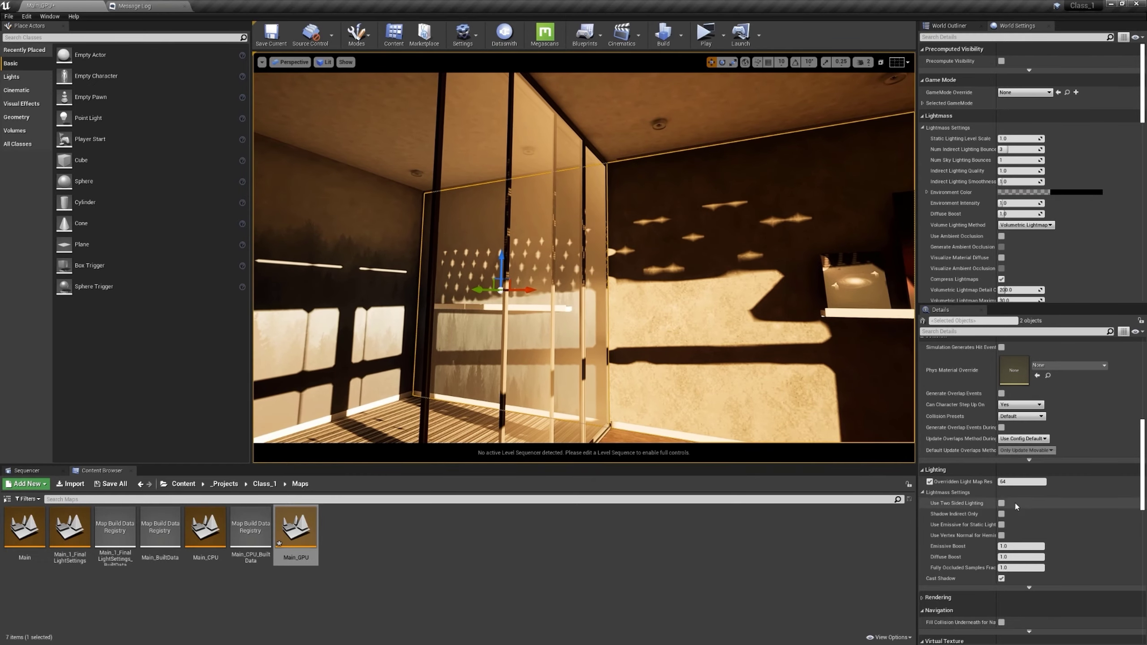
{"action": "left_click", "coordinate": [1015, 484]}
{"action": "type", "text": "1024"}
{"action": "key", "text": "Return"}
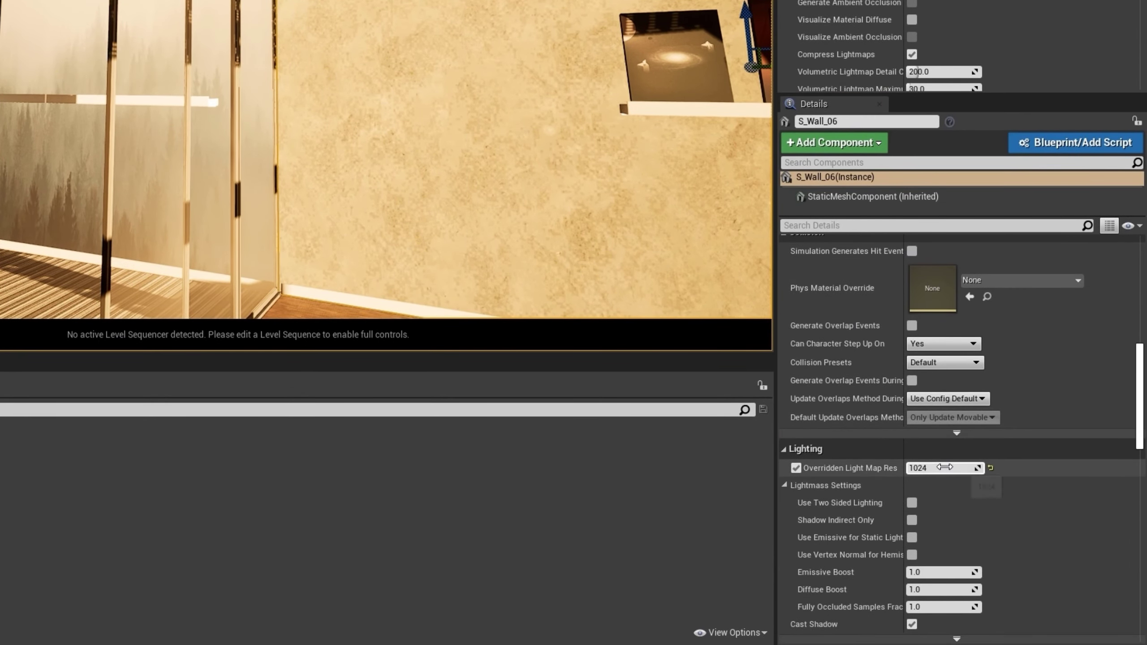
Step: Set the overridden light map resolution of the wall behind the glass to 64 and run a lighting-only build
{"action": "right_click_drag", "start_coordinate": [364, 72], "coordinate": [253, 68]}
{"action": "left_click", "coordinate": [230, 3]}
{"action": "left_click", "coordinate": [944, 468]}
{"action": "type", "text": "64"}
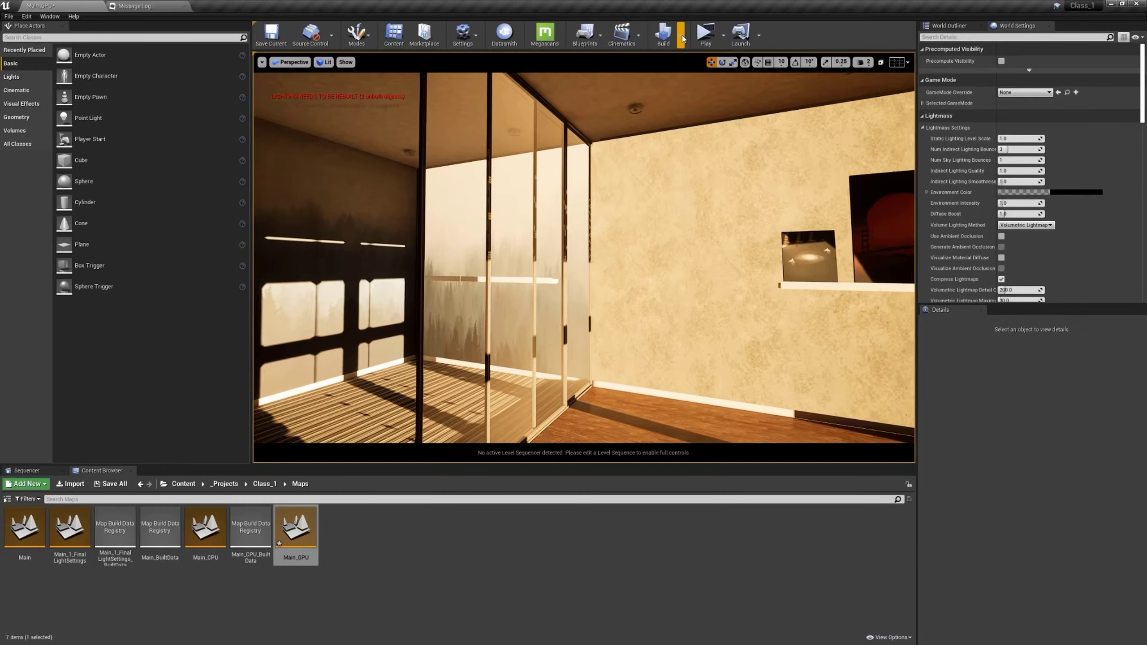
{"action": "left_click", "coordinate": [680, 35]}
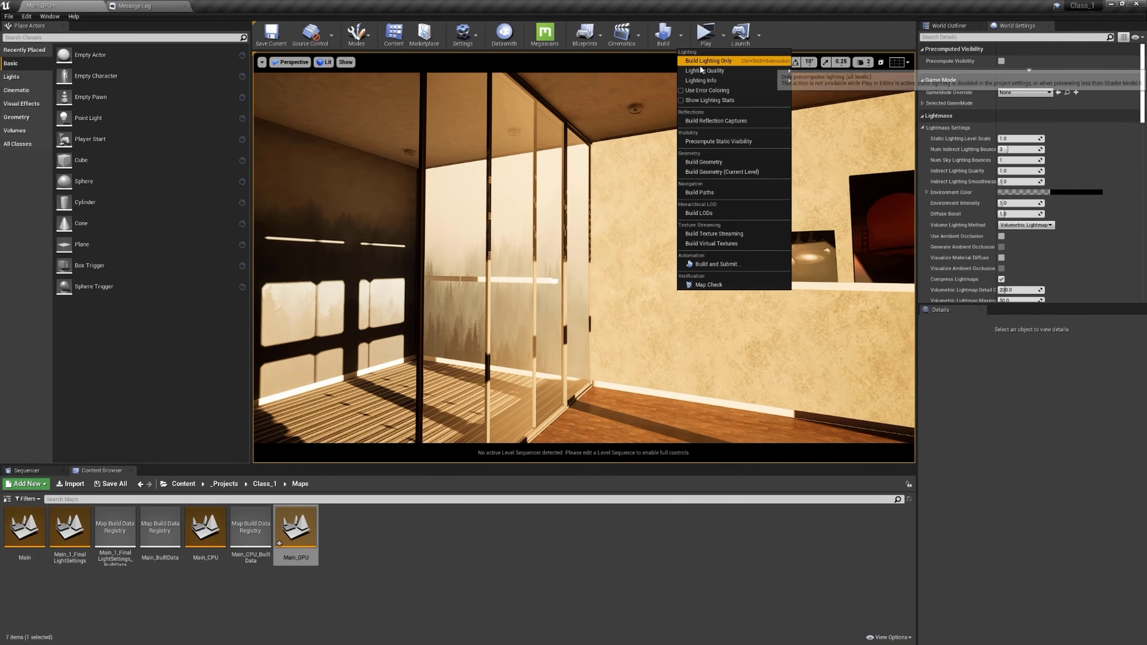
{"action": "left_click", "coordinate": [707, 60]}
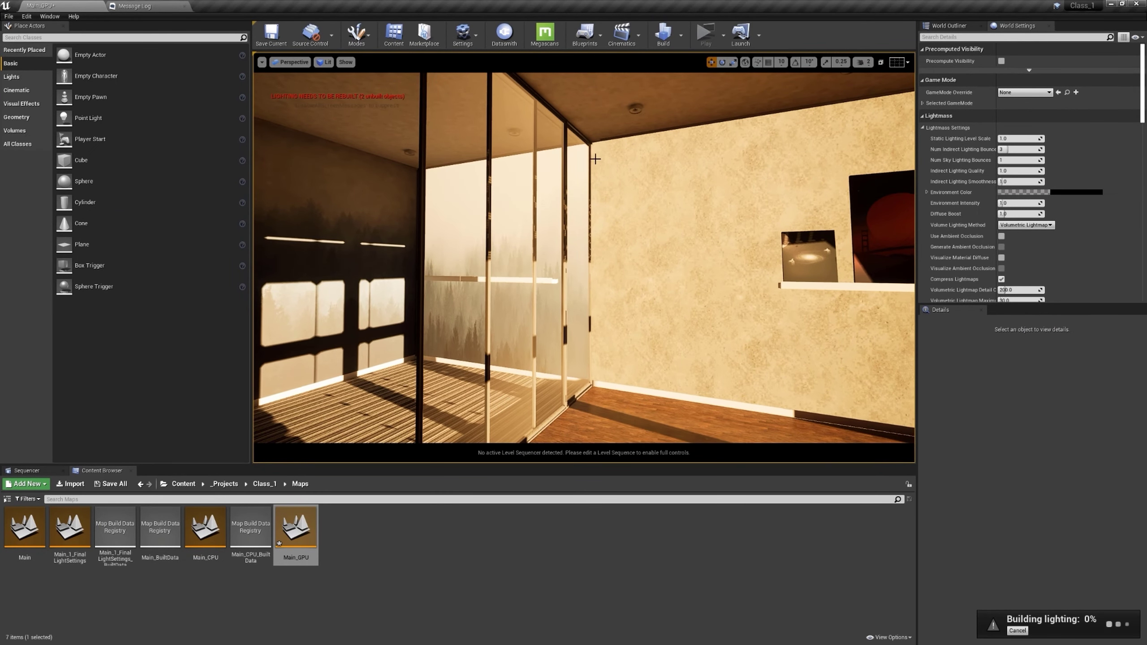
Step: Examine the baked shadow detail on S_Wall_06 and the wall behind the glass partition up close
{"action": "key", "text": "w"}
{"action": "right_click_drag", "start_coordinate": [643, 180], "coordinate": [643, 179]}
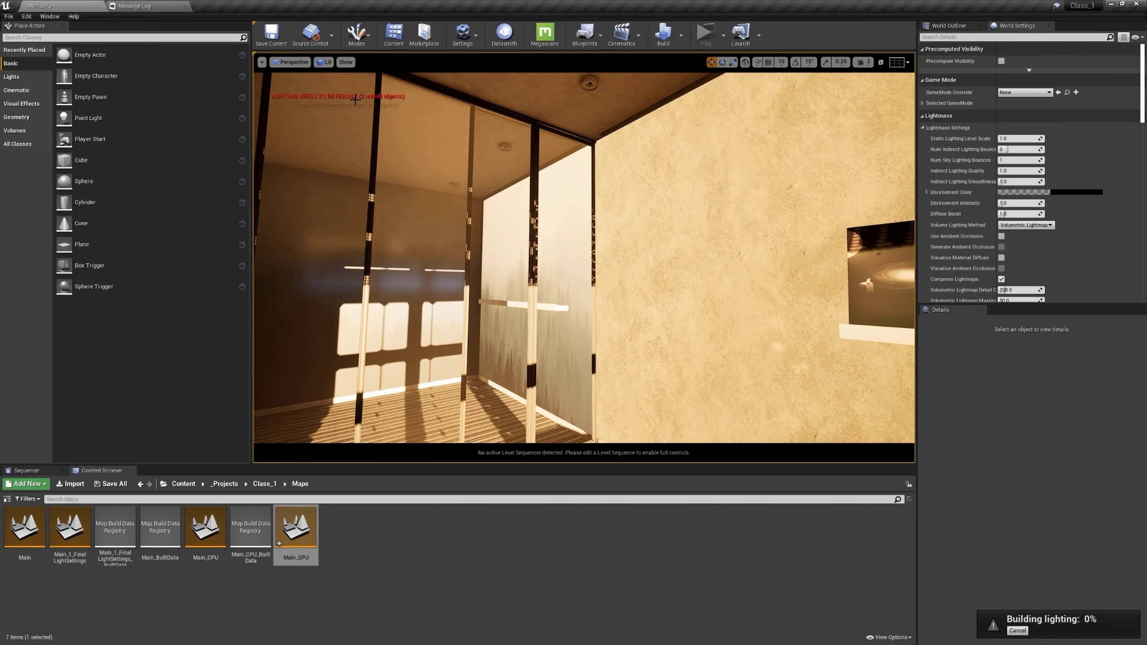
{"action": "right_click_drag", "start_coordinate": [611, 304], "coordinate": [601, 307]}
{"action": "right_click_drag", "start_coordinate": [493, 183], "coordinate": [741, 289]}
{"action": "right_click_drag", "start_coordinate": [585, 258], "coordinate": [700, 244]}
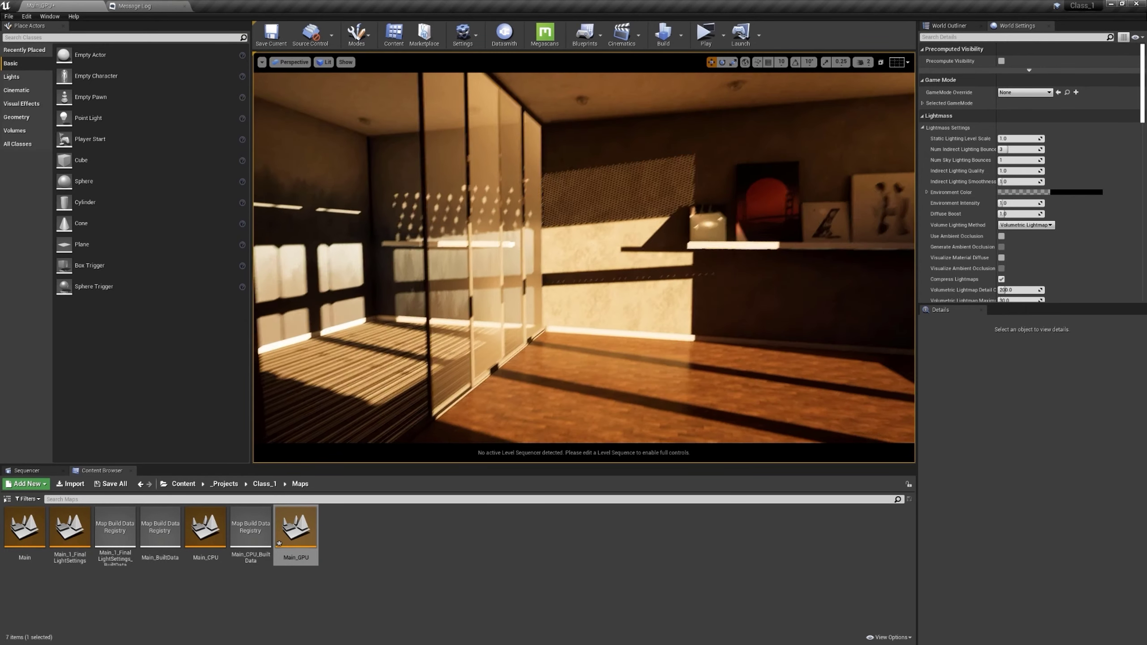
{"action": "right_click_drag", "start_coordinate": [584, 257], "coordinate": [511, 211]}
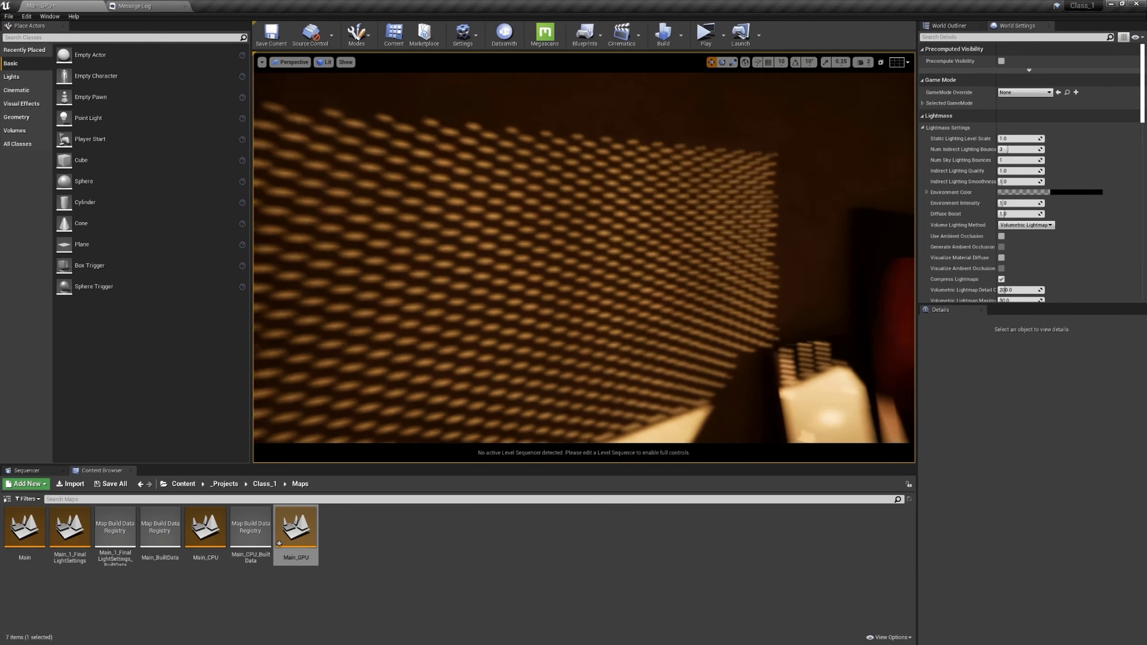
{"action": "right_click_drag", "start_coordinate": [584, 258], "coordinate": [591, 397]}
{"action": "right_click_drag", "start_coordinate": [612, 253], "coordinate": [357, 158]}
Step: Select the sunlit wall S_Wall_05 and change its overridden light map resolution
{"action": "left_click", "coordinate": [702, 259]}
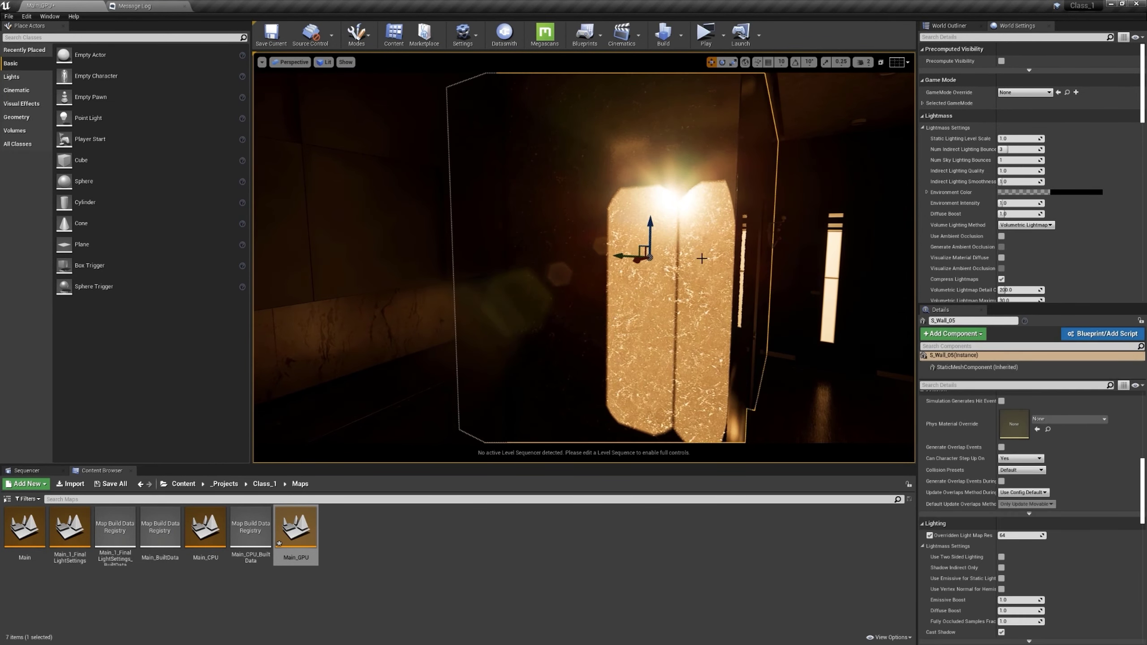
{"action": "right_click_drag", "start_coordinate": [702, 258], "coordinate": [686, 299]}
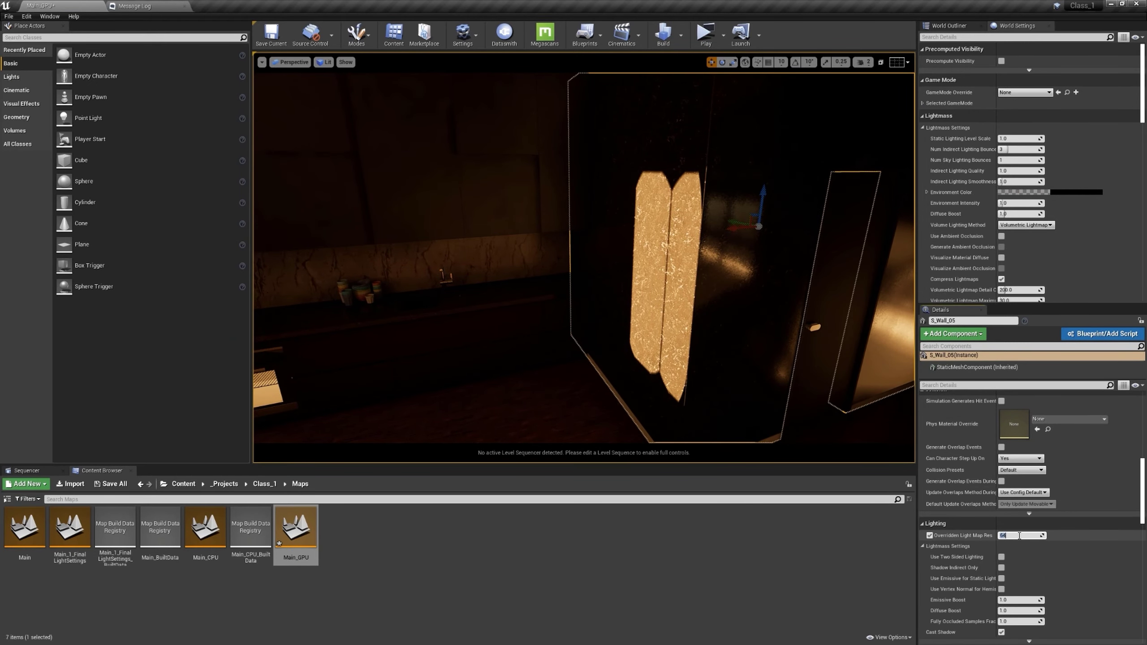
Step: Set the directional light's mobility to Stationary and run a lighting-only build
{"action": "right_click_drag", "start_coordinate": [569, 261], "coordinate": [840, 289]}
{"action": "left_click", "coordinate": [569, 261]}
{"action": "left_click", "coordinate": [413, 301]}
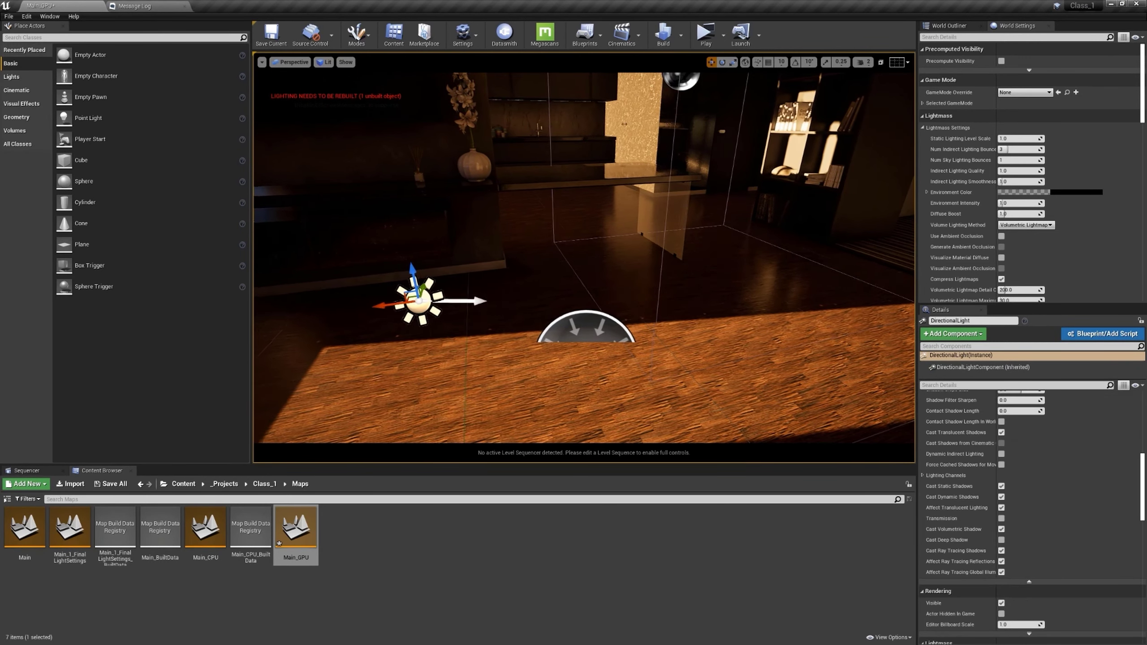
{"action": "scroll", "coordinate": [953, 468], "scroll_direction": "down", "scroll_amount": 2}
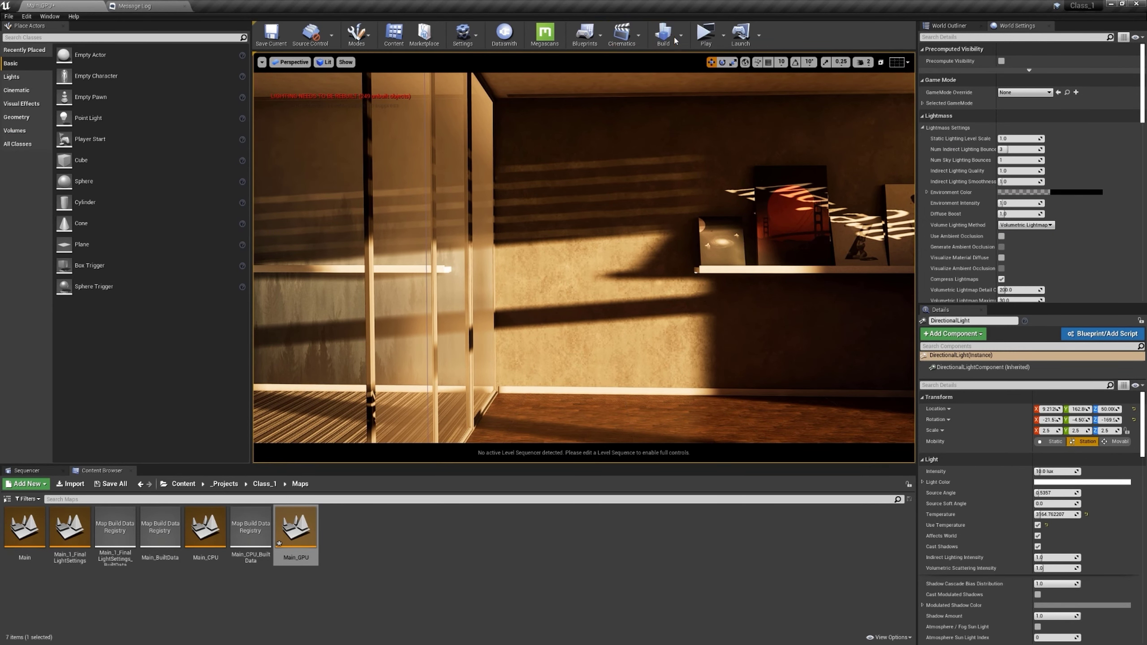
{"action": "left_click", "coordinate": [680, 37]}
{"action": "left_click", "coordinate": [706, 56]}
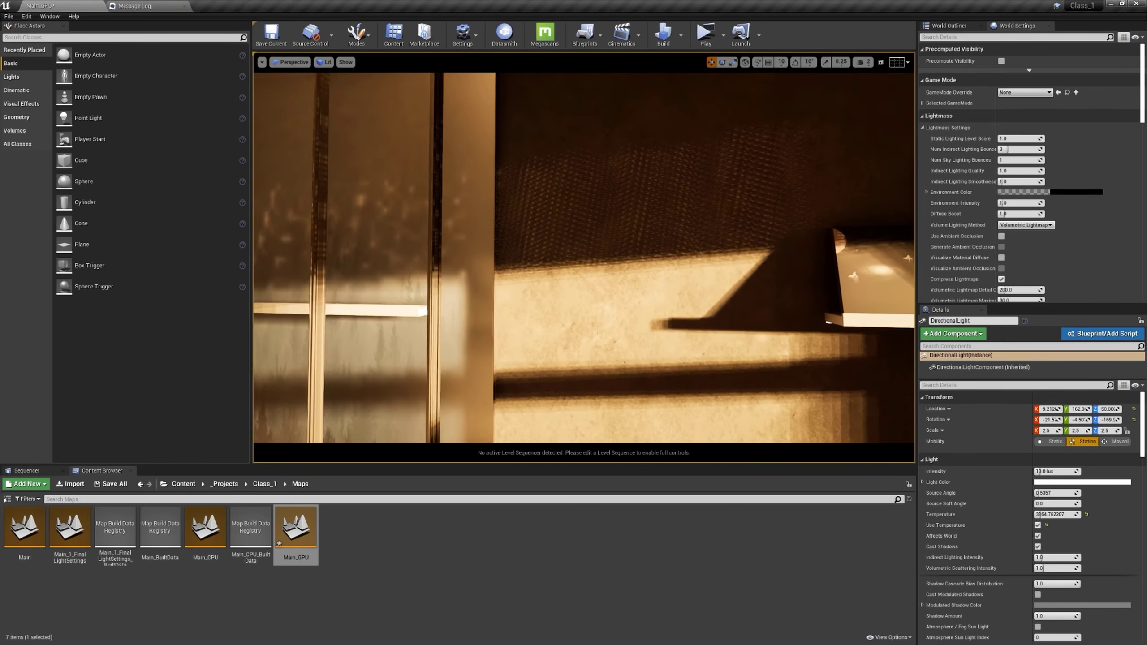
Step: Select the curtains Datasmith scene with all its blind meshes and delete it from the level
{"action": "key", "text": "w"}
{"action": "right_click_drag", "start_coordinate": [583, 257], "coordinate": [402, 252]}
{"action": "key", "text": "s"}
{"action": "key", "text": "s"}
{"action": "right_click", "coordinate": [637, 167]}
{"action": "key", "text": "Escape"}
{"action": "left_click", "coordinate": [951, 26]}
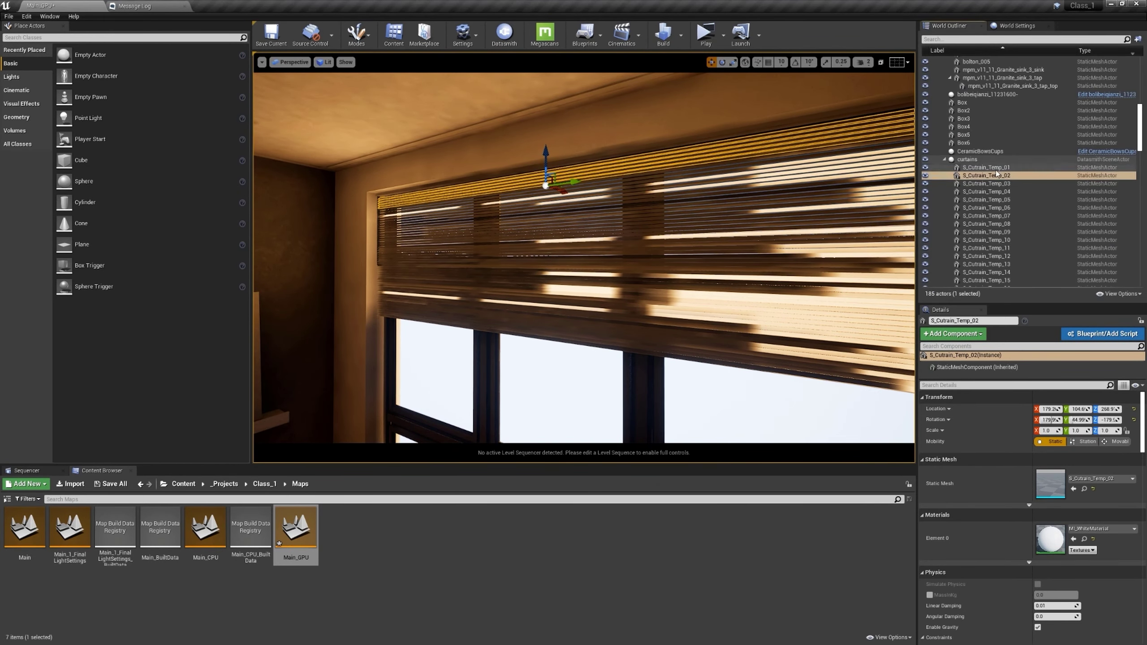
{"action": "double_click", "coordinate": [966, 159]}
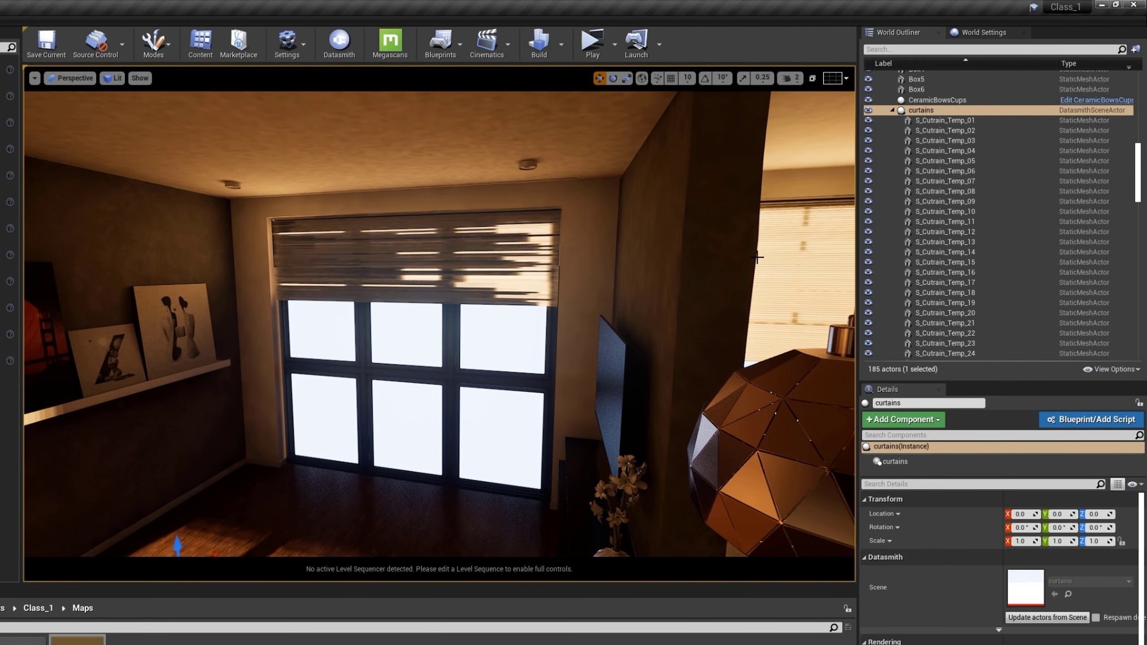
{"action": "key", "text": "ctrl+alt+d"}
{"action": "mouse_move", "coordinate": [763, 324]}
{"action": "right_mouse_down"}
{"action": "mouse_move", "coordinate": [804, 322]}
{"action": "mouse_move", "coordinate": [764, 324]}
{"action": "right_mouse_up"}
{"action": "right_click_drag", "start_coordinate": [238, 271], "coordinate": [189, 273]}
{"action": "key", "text": "Delete"}
{"action": "left_click", "coordinate": [670, 571]}
{"action": "right_click_drag", "start_coordinate": [407, 276], "coordinate": [262, 273]}
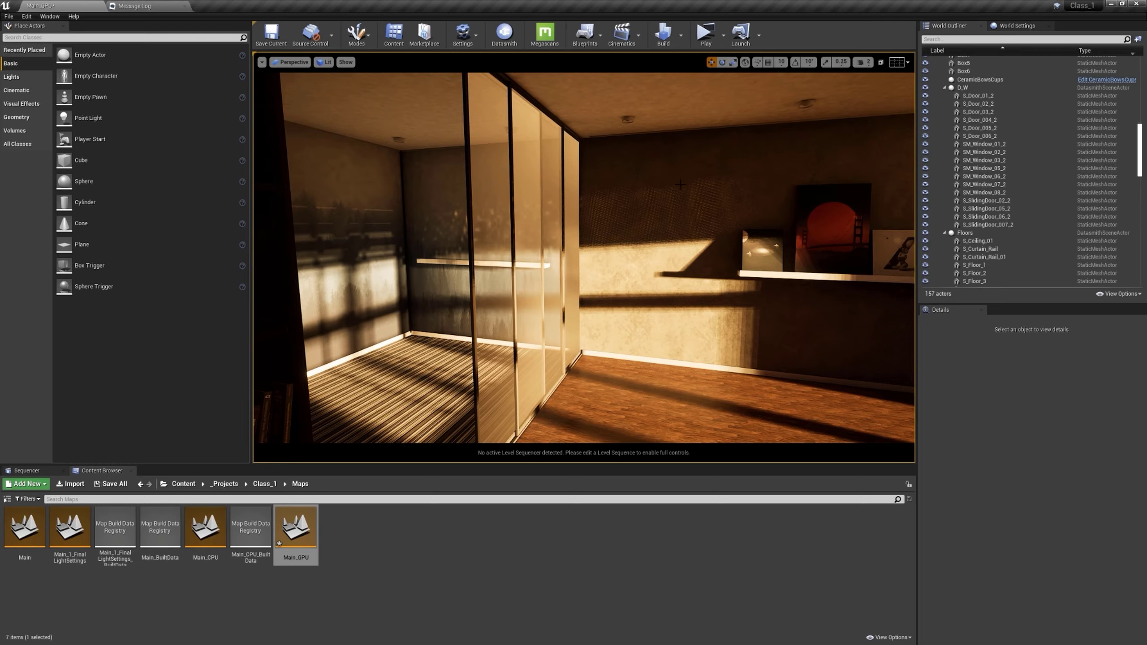
Step: Enable Use Area Shadows for Stationary Light on the directional light
{"action": "right_click_drag", "start_coordinate": [680, 184], "coordinate": [708, 173]}
{"action": "key", "text": "w"}
{"action": "right_click_drag", "start_coordinate": [587, 271], "coordinate": [398, 301]}
{"action": "key", "text": "g"}
{"action": "left_click", "coordinate": [458, 279]}
{"action": "scroll", "coordinate": [1038, 520], "scroll_direction": "down", "scroll_amount": 10}
{"action": "left_click", "coordinate": [1037, 549]}
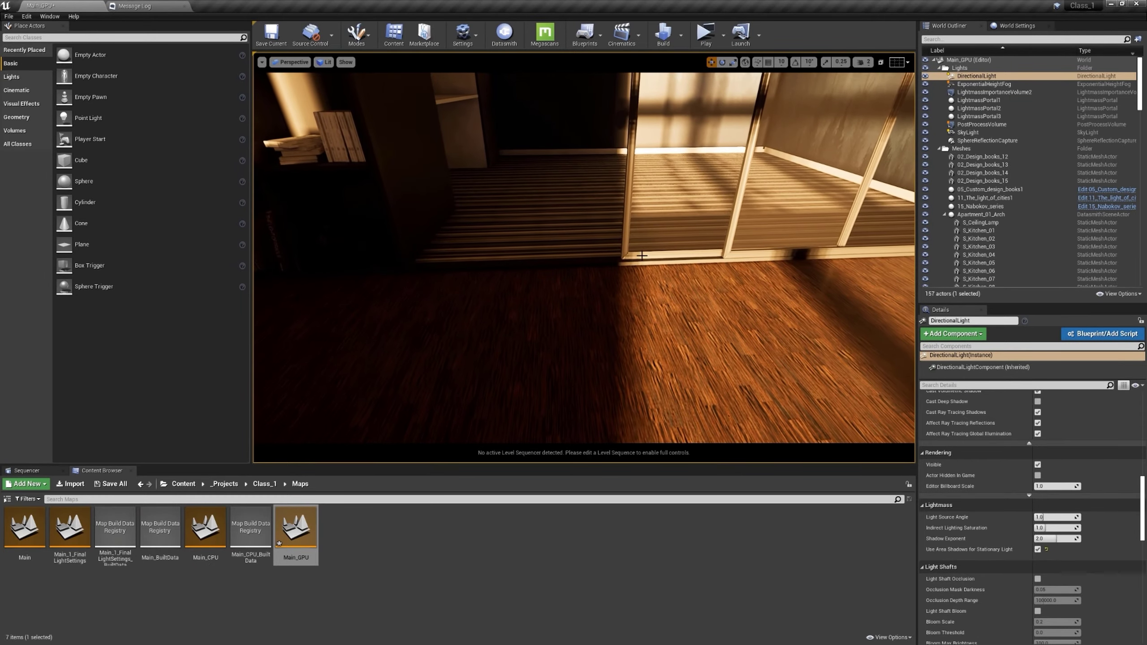
Step: Select the striped floor behind the glass partition together with the walls S_Wall_14 and S_Wall_15
{"action": "key", "text": "w"}
{"action": "right_click_drag", "start_coordinate": [597, 317], "coordinate": [596, 312]}
{"action": "left_click", "coordinate": [597, 318]}
{"action": "key", "text": "s"}
{"action": "left_click", "coordinate": [564, 217], "text": "ctrl"}
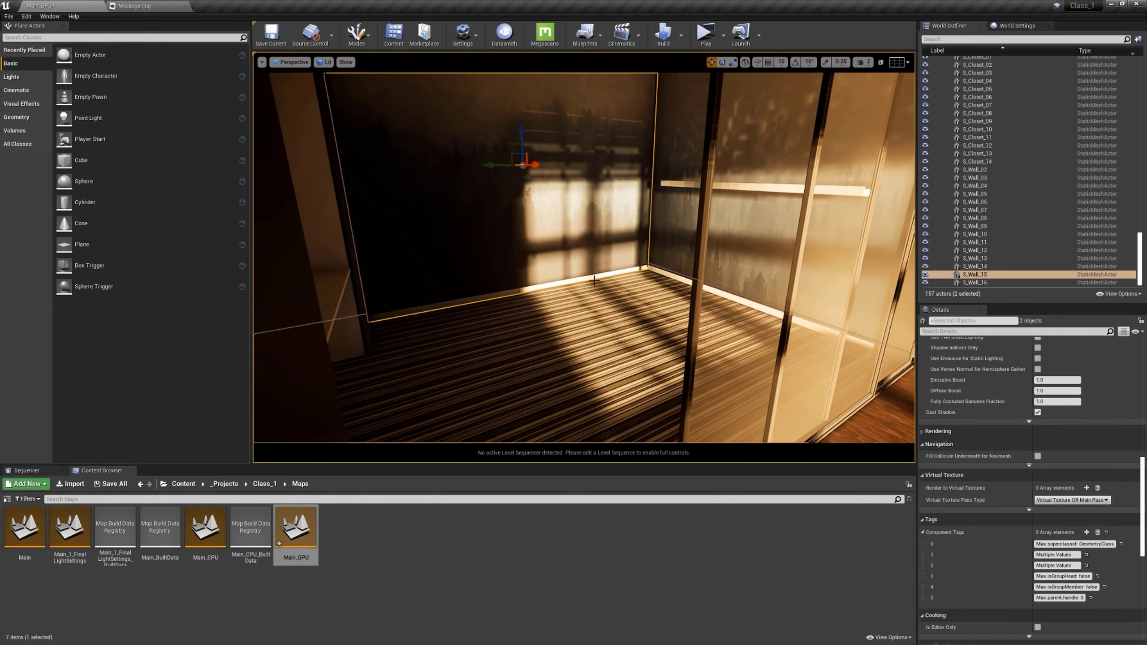
{"action": "key", "text": "s"}
{"action": "right_click_drag", "start_coordinate": [564, 217], "coordinate": [564, 217]}
{"action": "key", "text": "s"}
{"action": "mouse_move", "coordinate": [645, 277]}
{"action": "right_mouse_down"}
{"action": "mouse_move", "coordinate": [723, 285]}
{"action": "mouse_move", "coordinate": [645, 277]}
{"action": "right_mouse_up"}
{"action": "key", "text": "w"}
{"action": "left_click", "coordinate": [498, 135], "text": "ctrl"}
{"action": "right_click_drag", "start_coordinate": [498, 135], "coordinate": [411, 155]}
{"action": "key", "text": "s"}
{"action": "key", "text": "s"}
Step: Set the overridden light map resolution of the selected floor and two walls to 2048
{"action": "scroll", "coordinate": [1039, 549], "scroll_direction": "up", "scroll_amount": 20}
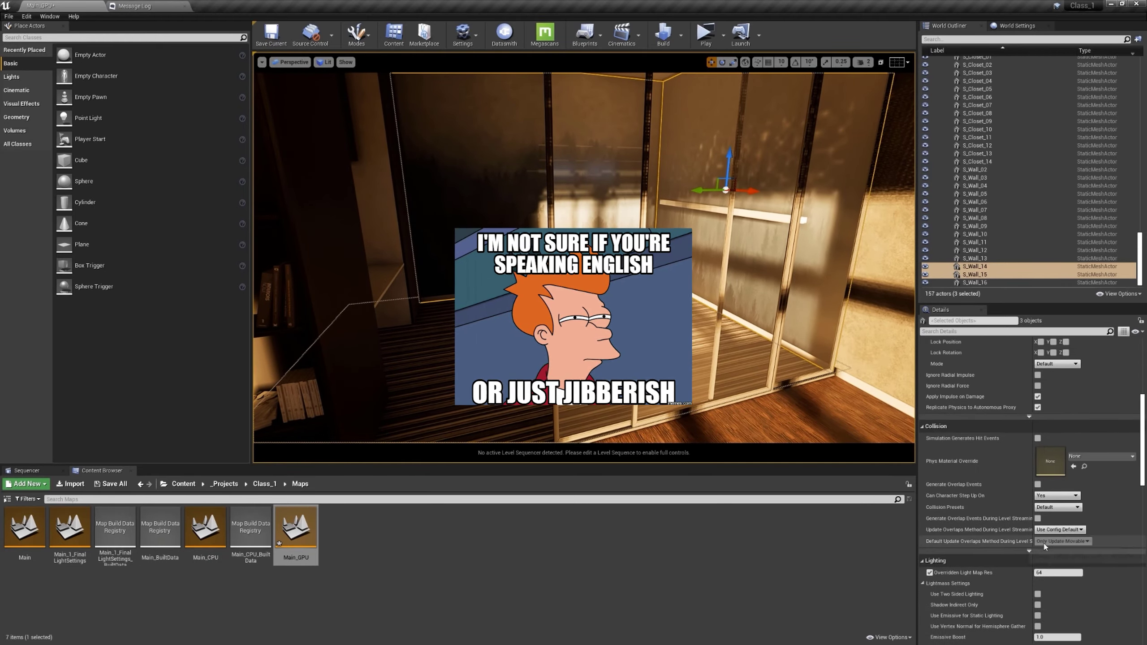
{"action": "scroll", "coordinate": [1052, 475], "scroll_direction": "down", "scroll_amount": 10}
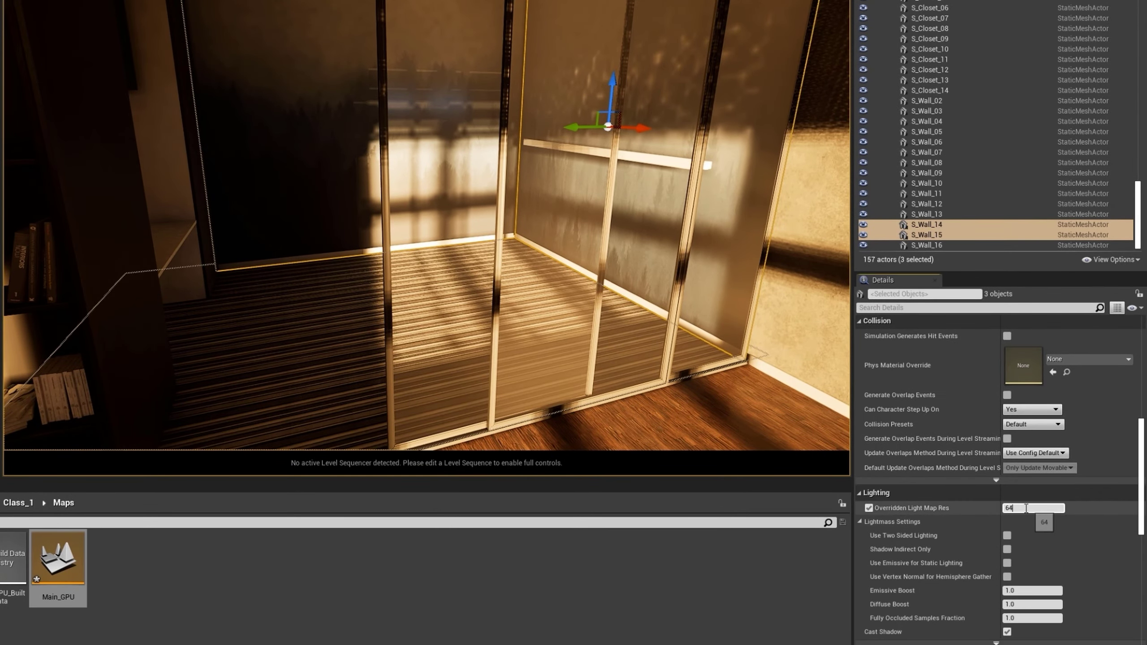
{"action": "left_click", "coordinate": [1033, 508]}
{"action": "type", "text": "1024"}
{"action": "key", "text": "Return"}
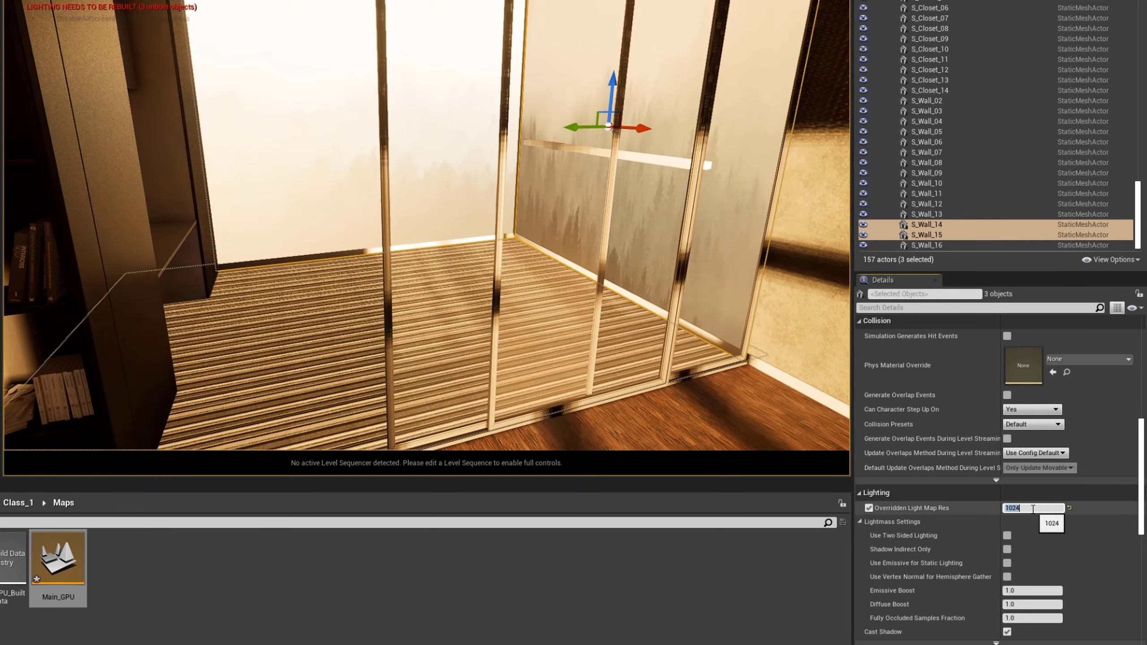
{"action": "type", "text": "2048"}
{"action": "key", "text": "Return"}
Step: Select the bookcase meshes S_Closet_03 and S_Closet_06 and set their overridden light map resolution to 512
{"action": "right_click_drag", "start_coordinate": [633, 293], "coordinate": [448, 350]}
{"action": "key", "text": "s"}
{"action": "left_click", "coordinate": [413, 131]}
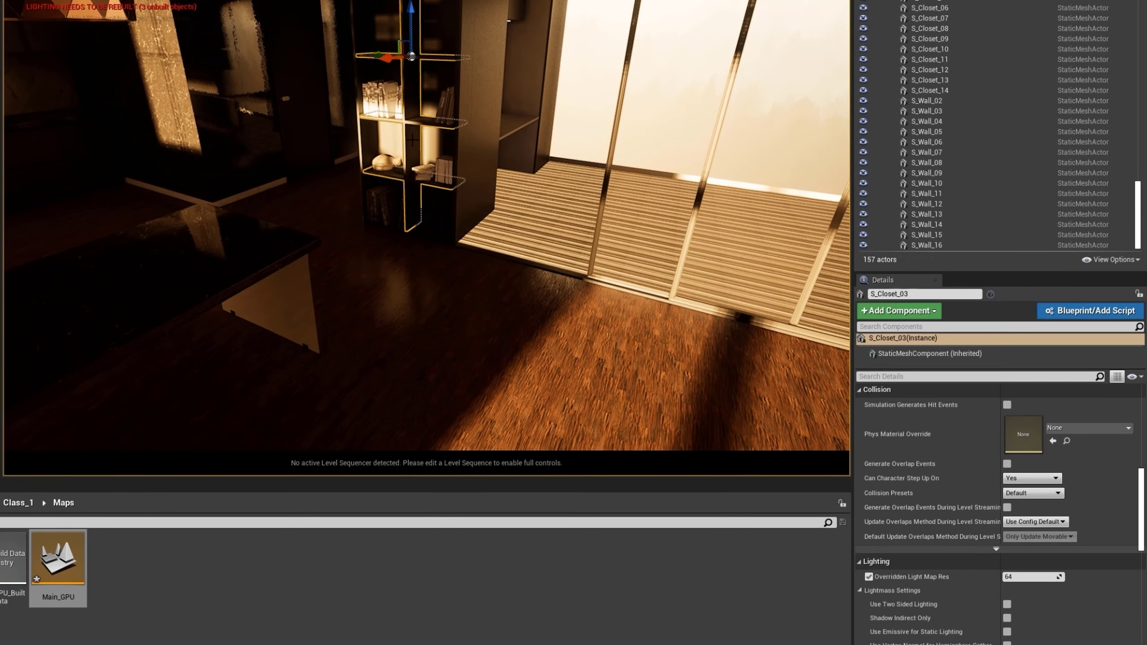
{"action": "right_click_drag", "start_coordinate": [413, 130], "coordinate": [406, 68]}
{"action": "key", "text": "w"}
{"action": "key", "text": "w"}
{"action": "key", "text": "s"}
{"action": "left_click", "coordinate": [494, 193], "text": "ctrl"}
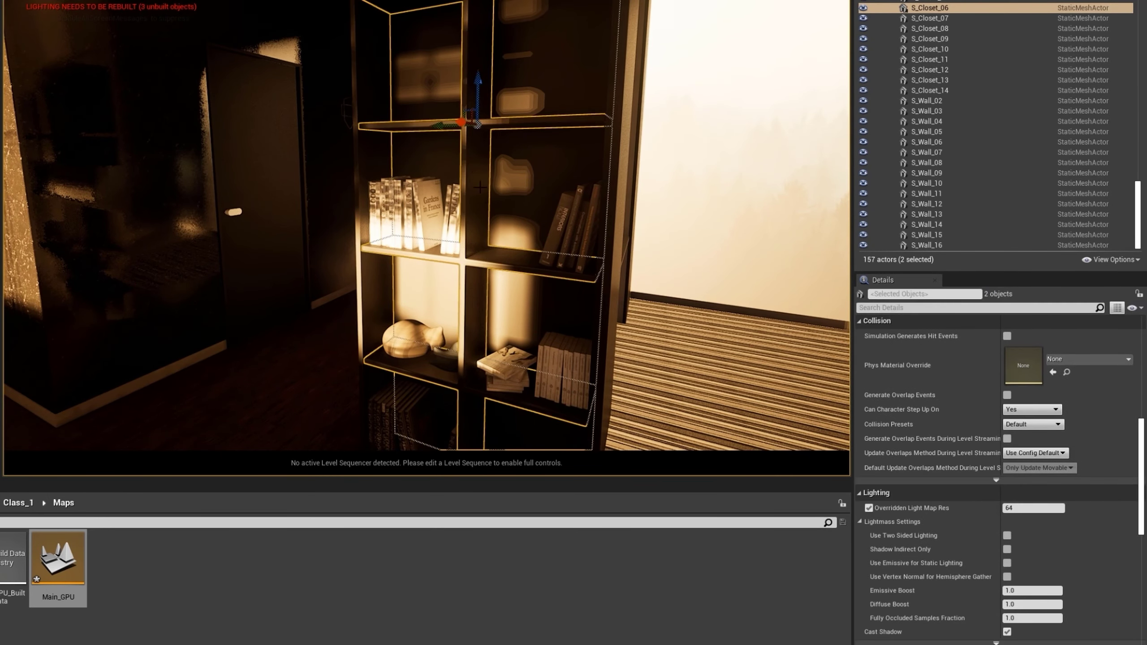
{"action": "key", "text": "Return"}
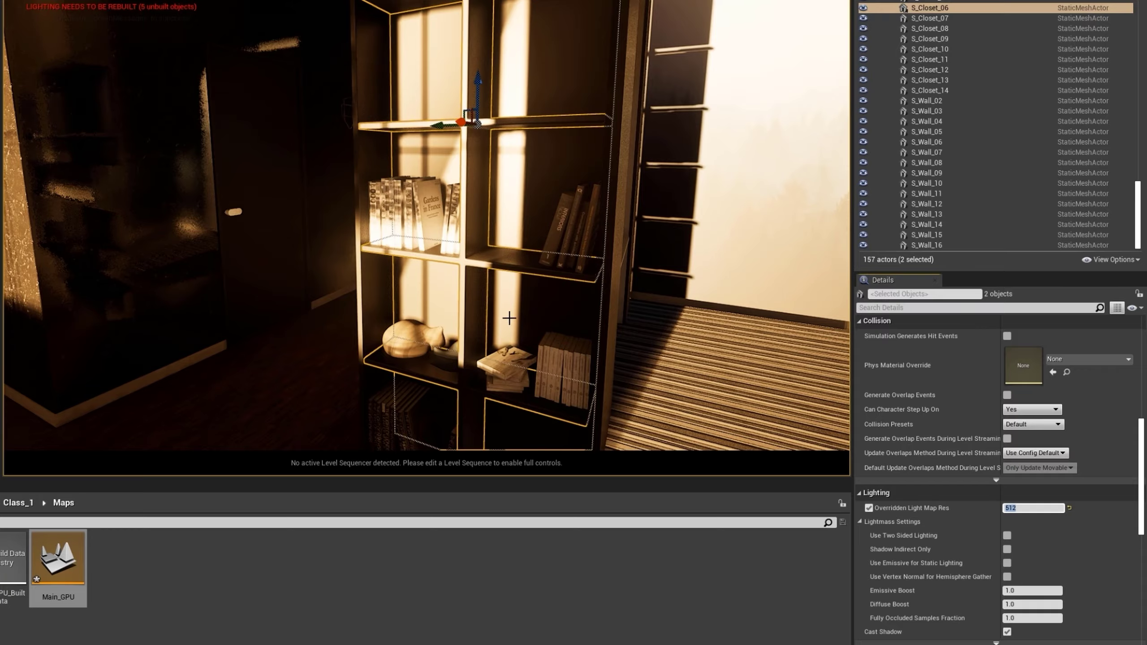
Step: Clear the bookcase selection and run a lighting-only build of the level
{"action": "key", "text": "Escape"}
{"action": "right_click_drag", "start_coordinate": [507, 317], "coordinate": [521, 343]}
{"action": "key", "text": "s"}
{"action": "right_click_drag", "start_coordinate": [691, 103], "coordinate": [730, 134]}
{"action": "key", "text": "a"}
{"action": "left_click", "coordinate": [713, 78]}
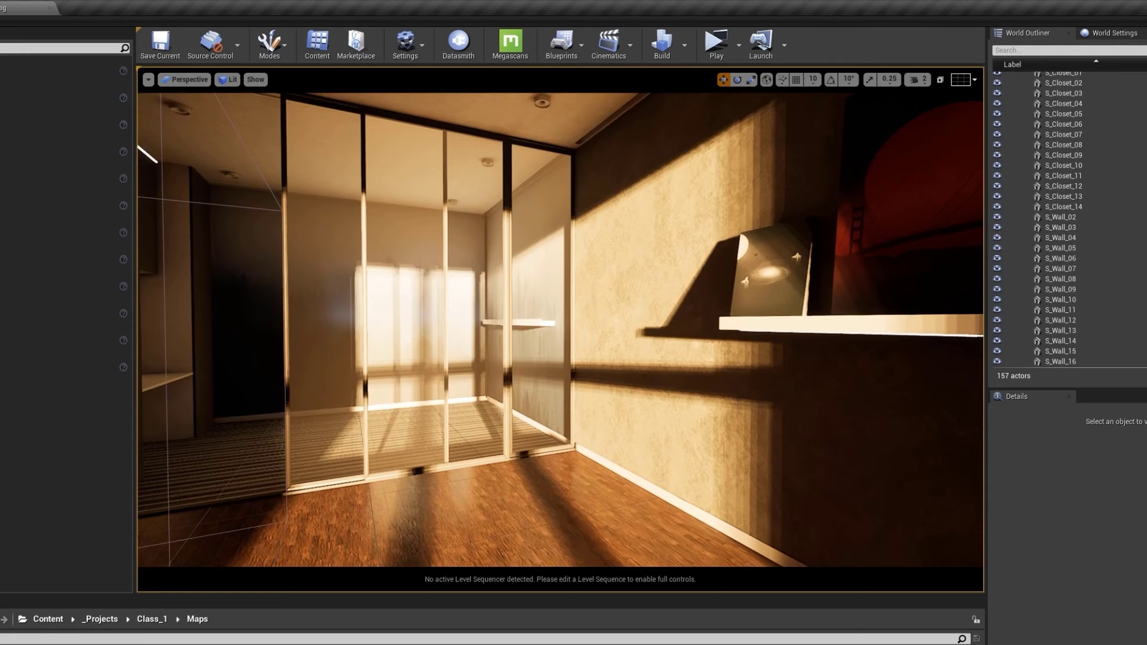
Step: Examine the rebaked room lighting and check the duration of the Processing mappings stage in Swarm Agent
{"action": "key", "text": "a"}
{"action": "right_click_drag", "start_coordinate": [560, 329], "coordinate": [634, 330]}
{"action": "key", "text": "d"}
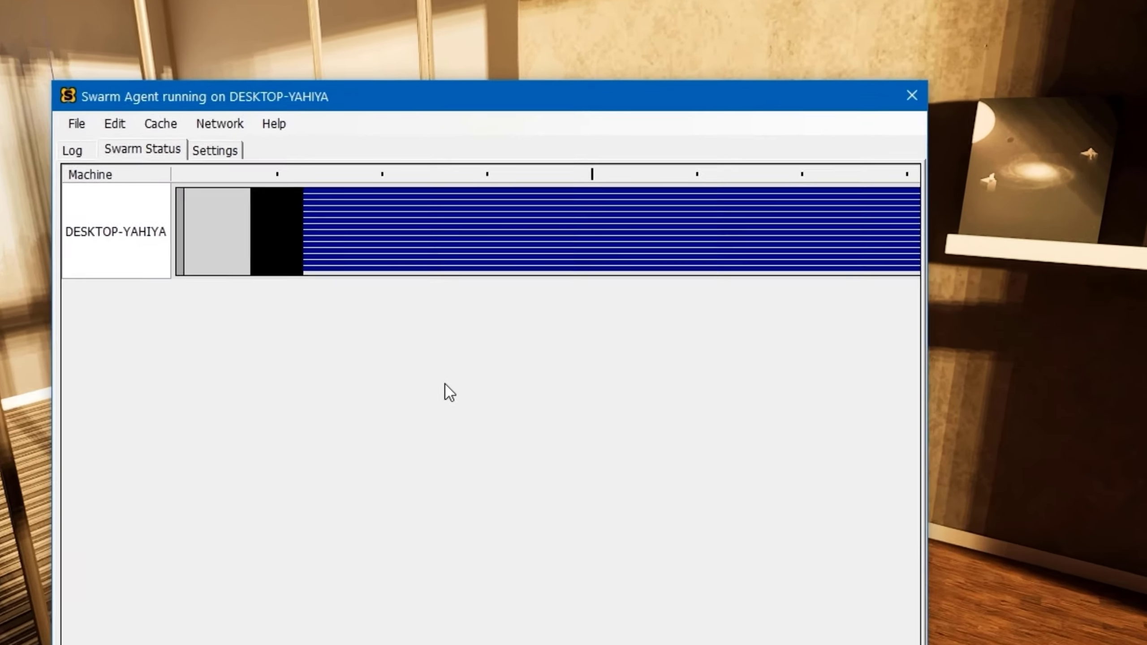
{"action": "mouse_move", "coordinate": [467, 243]}
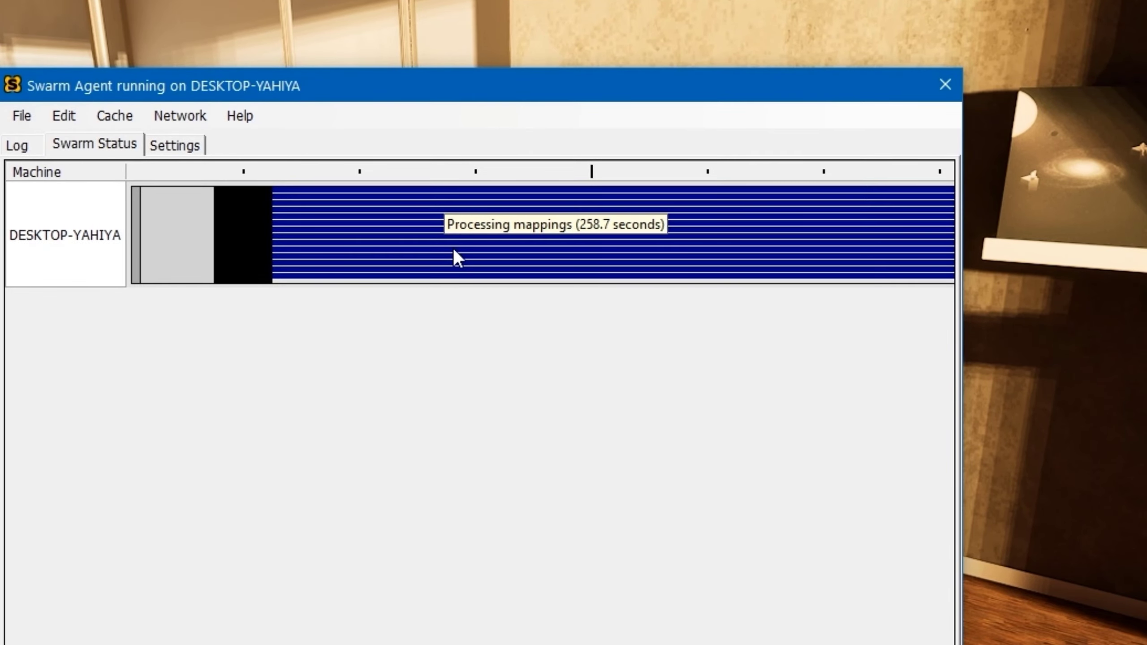
{"action": "mouse_move", "coordinate": [254, 240]}
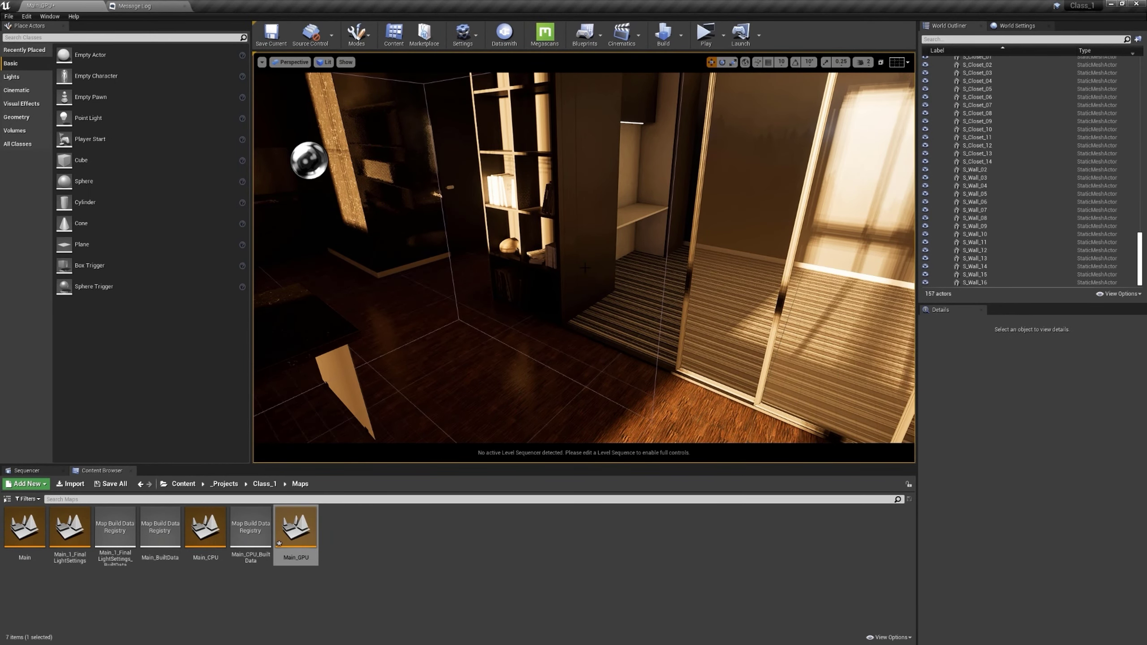
{"action": "right_click_drag", "start_coordinate": [541, 326], "coordinate": [607, 289]}
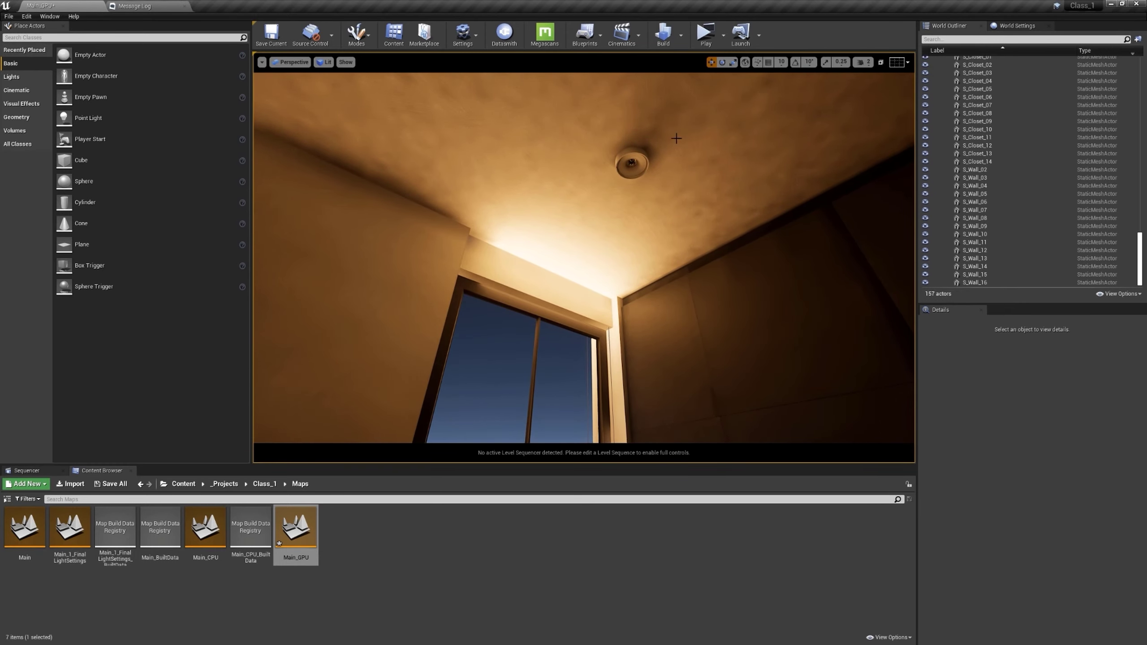
{"action": "left_click", "coordinate": [681, 35]}
{"action": "mouse_move", "coordinate": [739, 75]}
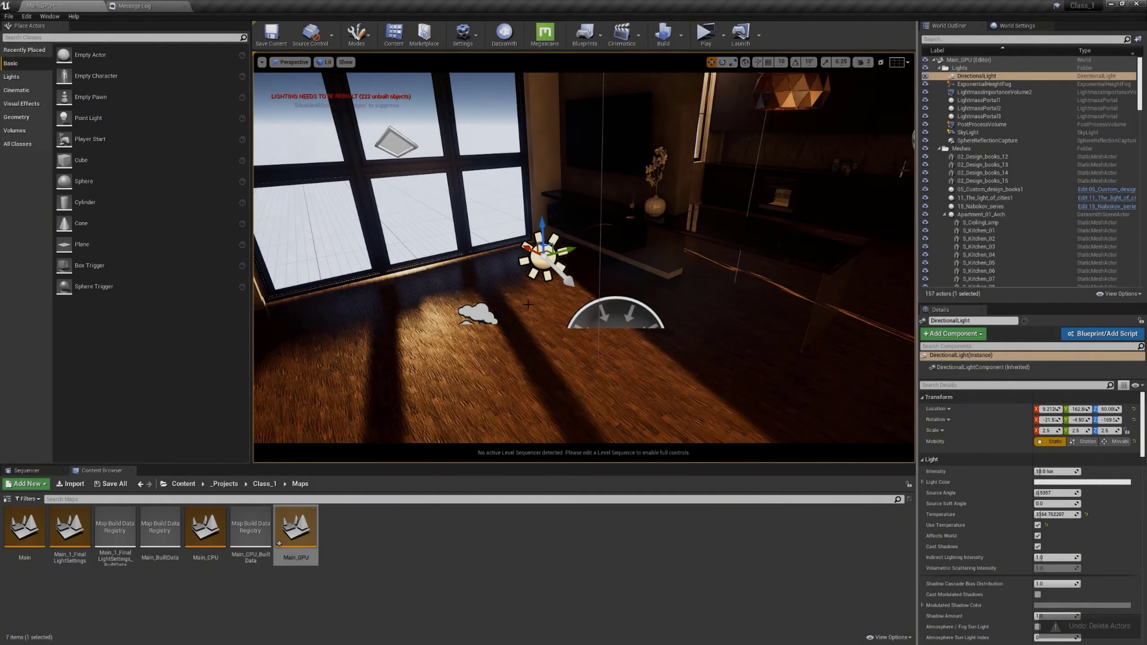
Step: Delete the directional light, the sky light and the exponential height fog from the level
{"action": "key", "text": "Delete"}
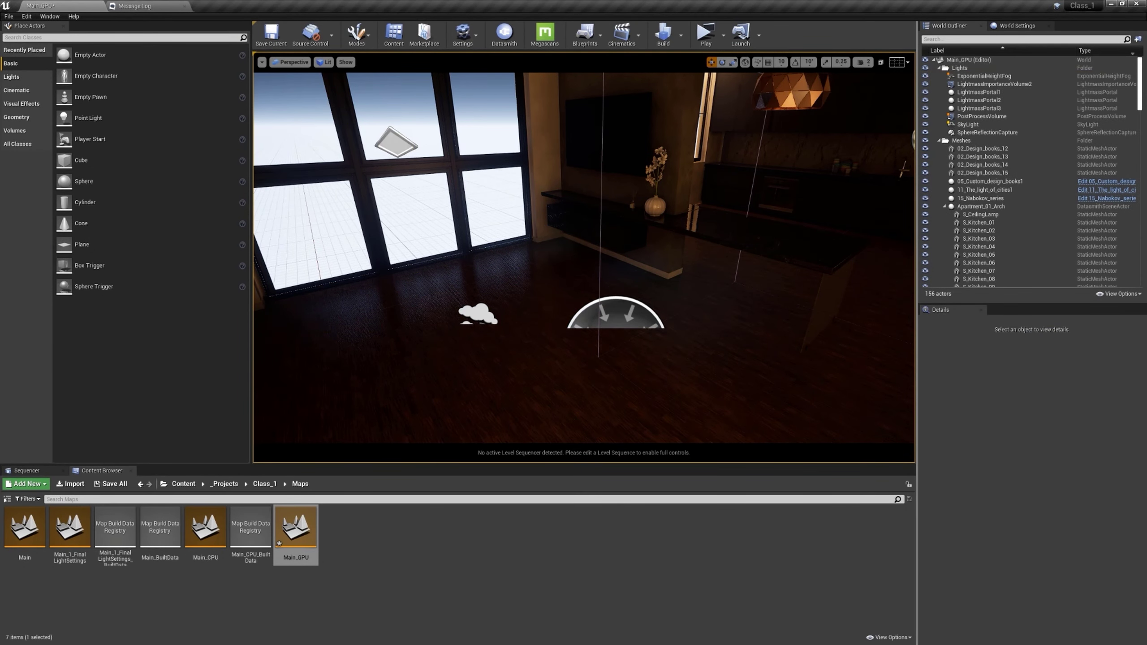
{"action": "left_click", "coordinate": [616, 315]}
{"action": "key", "text": "Delete"}
{"action": "left_click", "coordinate": [478, 314]}
{"action": "key", "text": "Delete"}
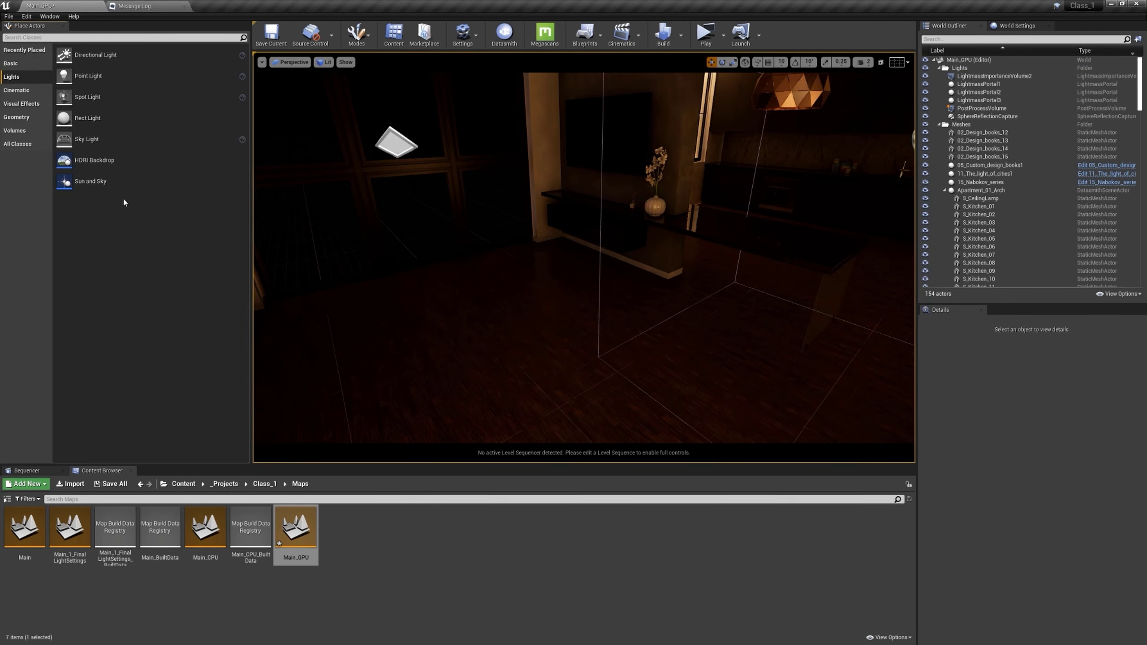
Step: Place a Sun and Sky actor on the room floor, replacing the first one placed
{"action": "left_click_drag", "start_coordinate": [377, 278], "coordinate": [504, 333]}
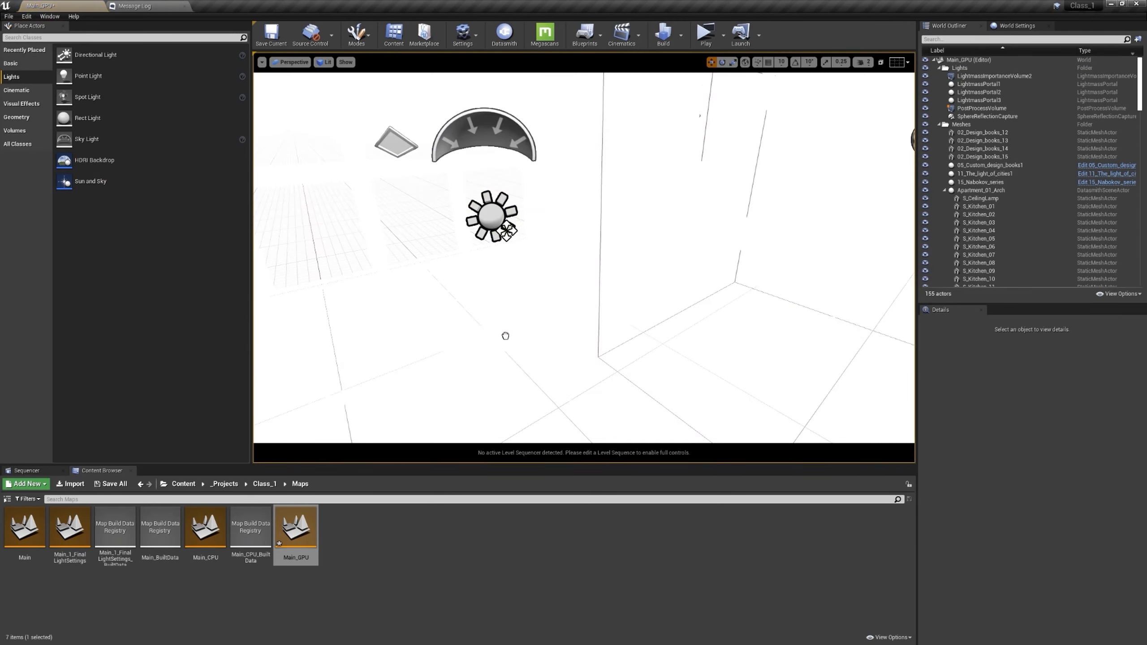
{"action": "key", "text": "Delete"}
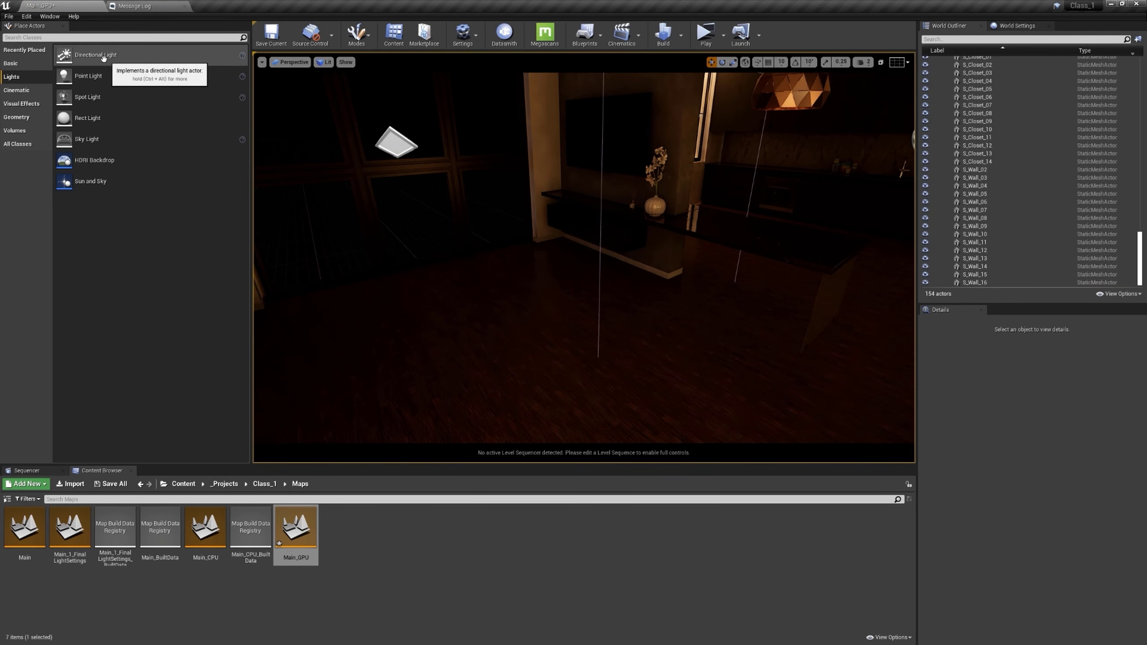
{"action": "left_click_drag", "start_coordinate": [90, 181], "coordinate": [558, 358]}
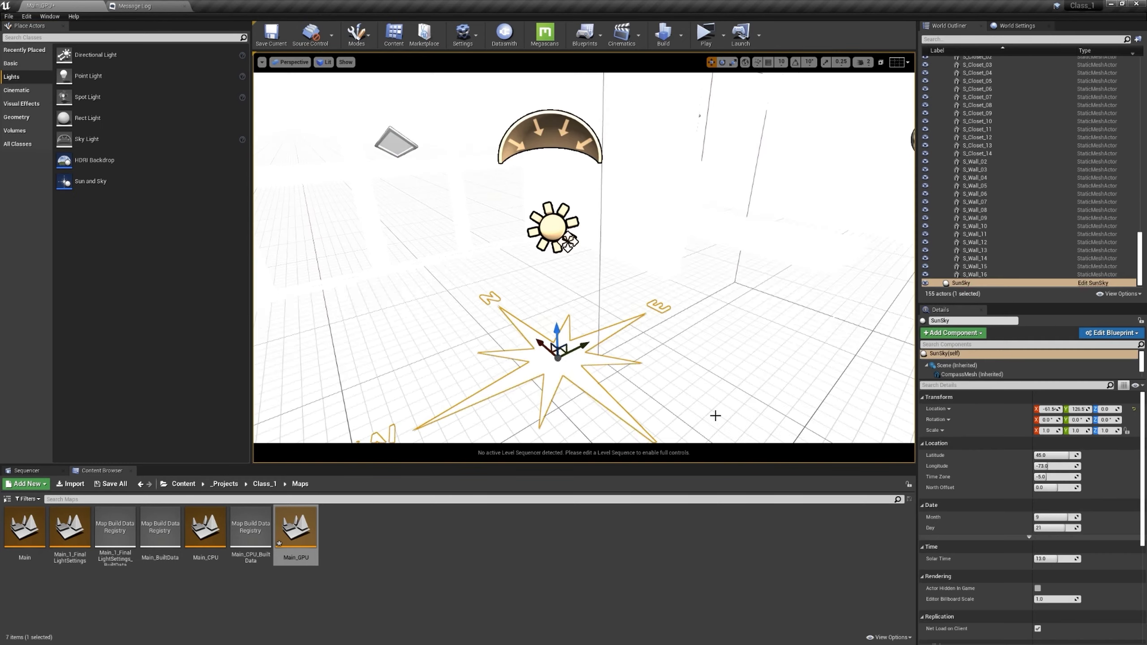
{"action": "right_click_drag", "start_coordinate": [712, 308], "coordinate": [718, 356]}
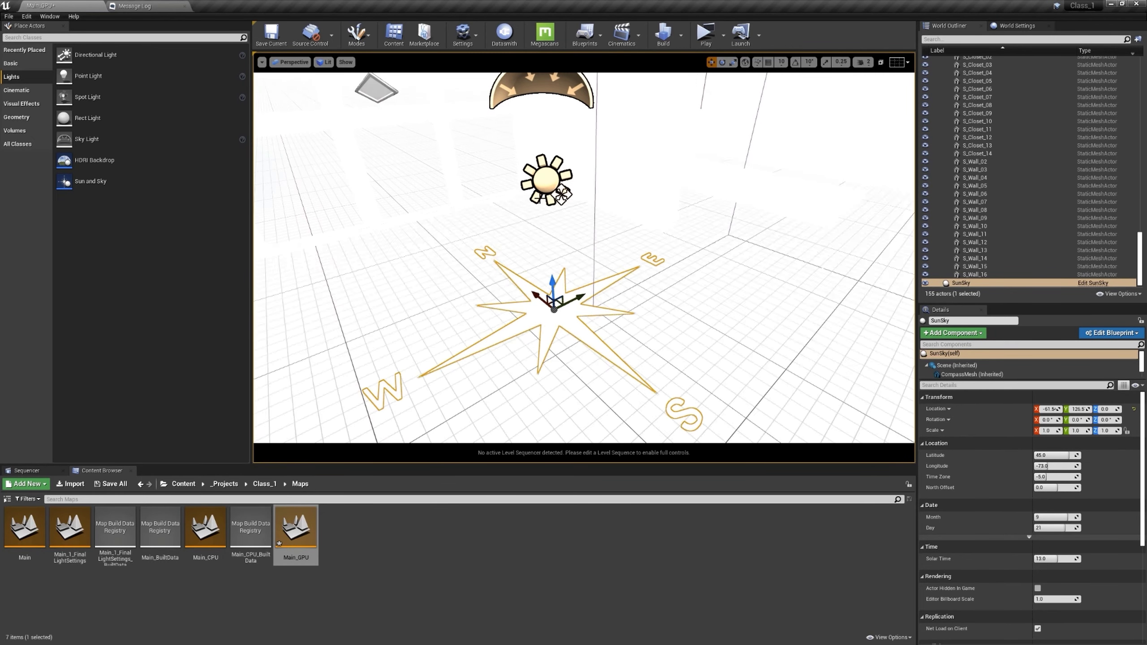
Step: Open the plugin manager and search the built-in plugins for "sun and"
{"action": "left_click", "coordinate": [467, 43]}
{"action": "left_click", "coordinate": [479, 81]}
{"action": "left_click", "coordinate": [147, 191]}
{"action": "left_click", "coordinate": [766, 155]}
{"action": "type", "text": "sun and"}
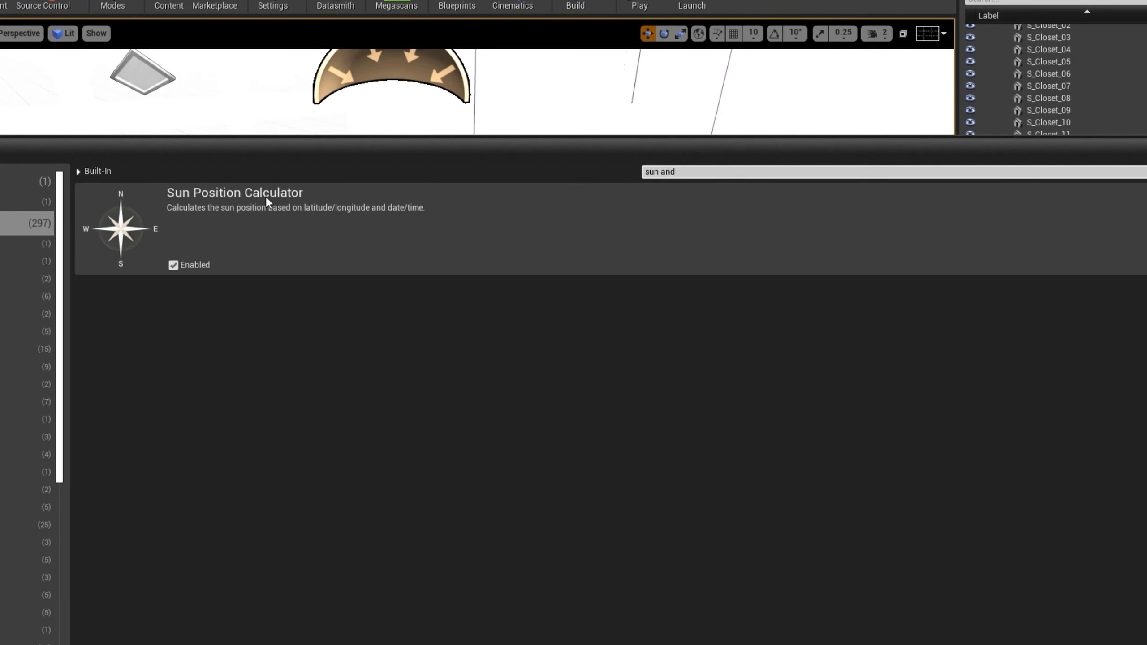
Step: Disable the Sun Position Calculator plugin, enable it again and close the plugin manager
{"action": "left_click_drag", "start_coordinate": [408, 151], "coordinate": [399, 127]}
{"action": "left_click", "coordinate": [166, 241]}
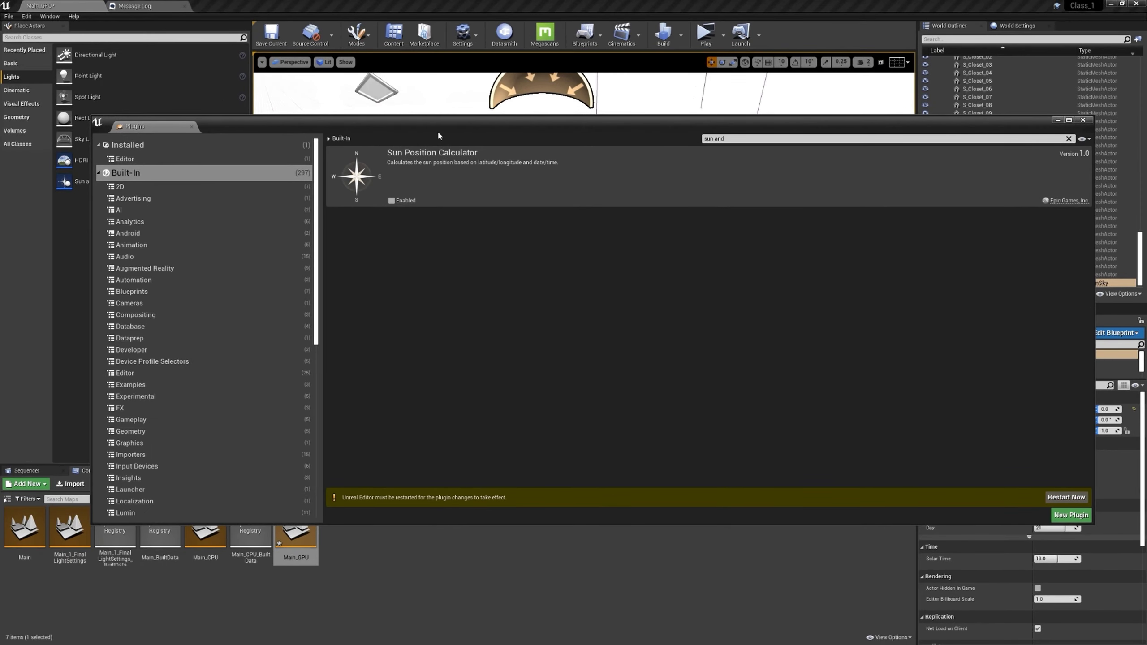
{"action": "left_click", "coordinate": [396, 203]}
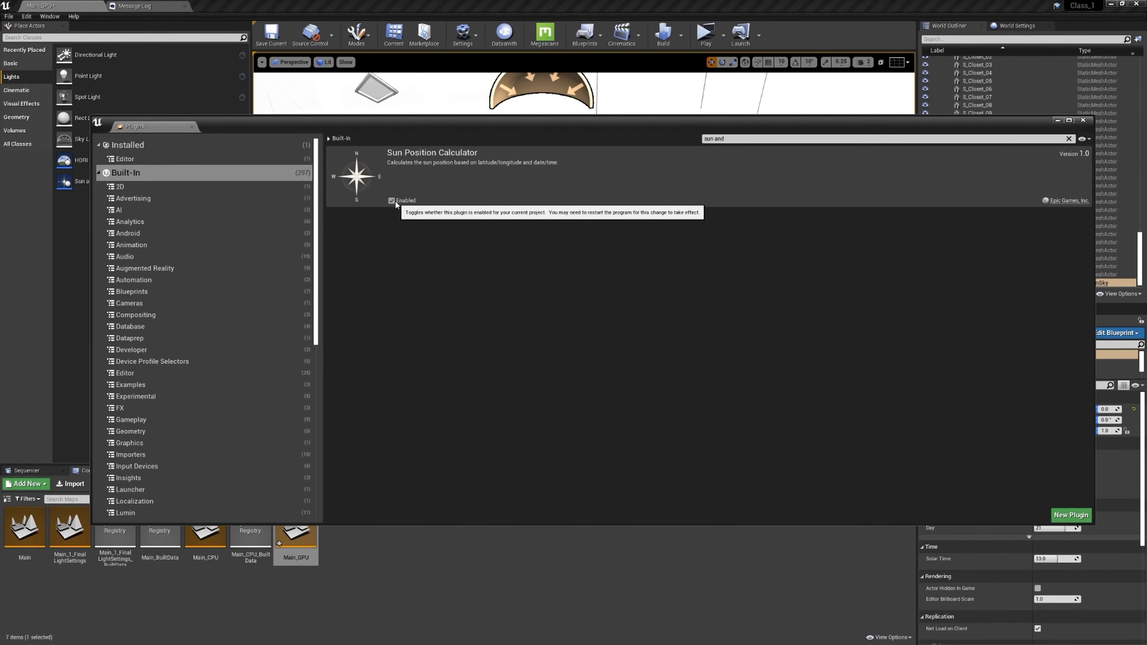
{"action": "middle_click", "coordinate": [157, 127]}
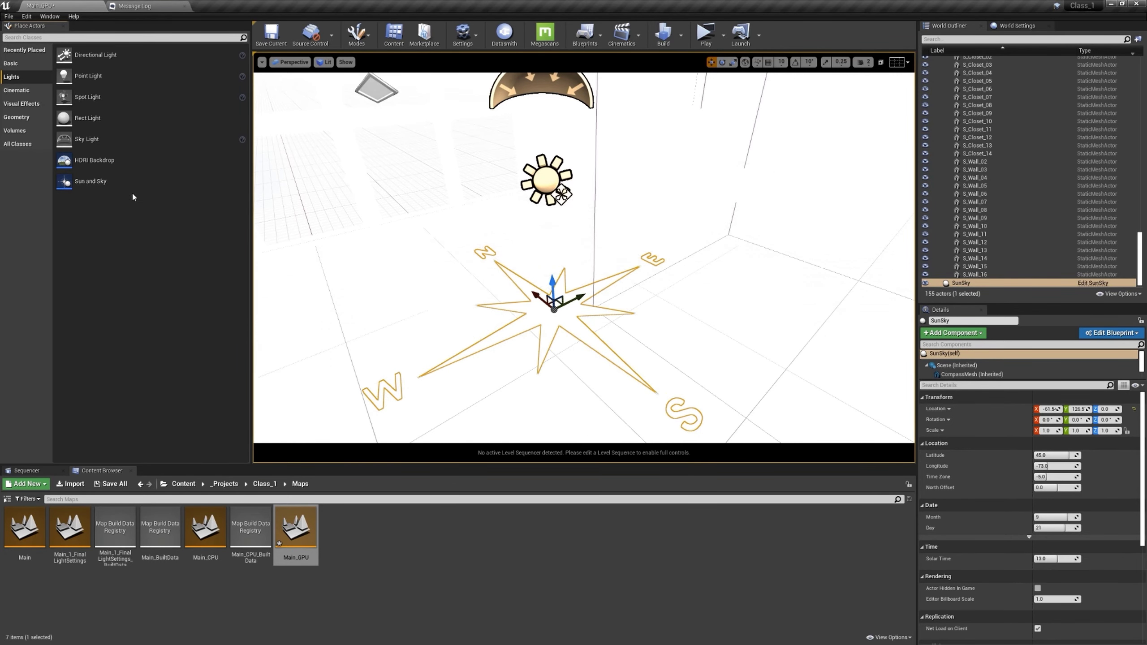
Step: Enlarge the SunSky actor's component list, select its DirectionalLight component and open the intensity for editing
{"action": "right_click_drag", "start_coordinate": [647, 335], "coordinate": [255, 271]}
{"action": "key", "text": "g"}
{"action": "mouse_move", "coordinate": [553, 233]}
{"action": "right_mouse_down"}
{"action": "mouse_move", "coordinate": [541, 249]}
{"action": "mouse_move", "coordinate": [560, 225]}
{"action": "right_mouse_up"}
{"action": "key", "text": "g"}
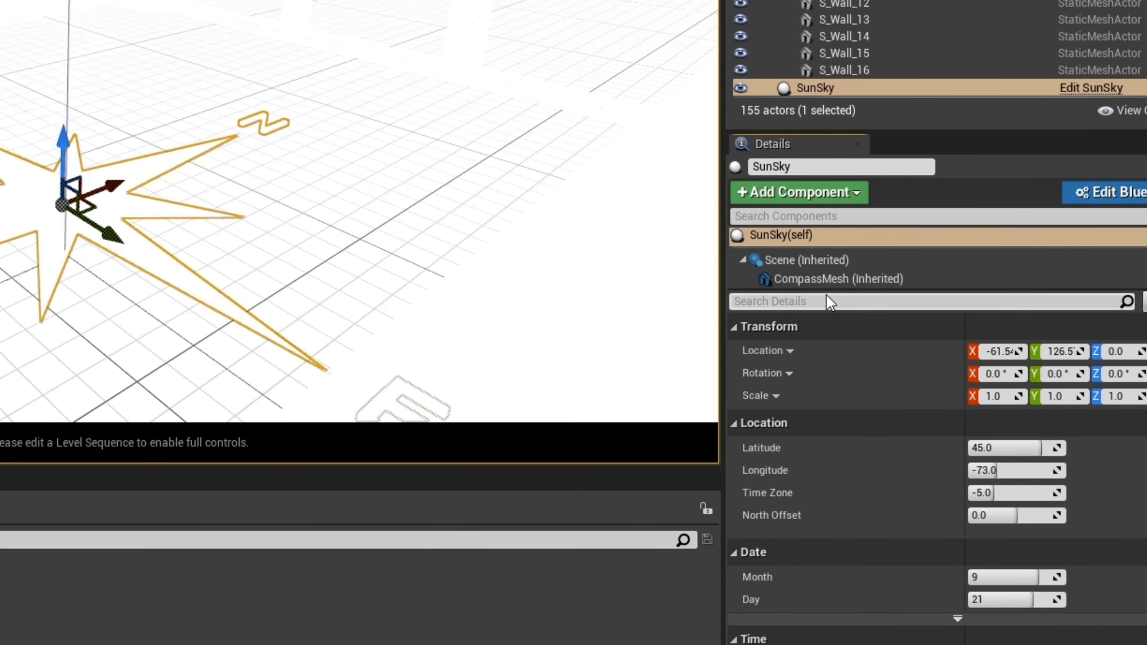
{"action": "left_click_drag", "start_coordinate": [827, 292], "coordinate": [831, 374]}
{"action": "left_click", "coordinate": [813, 317]}
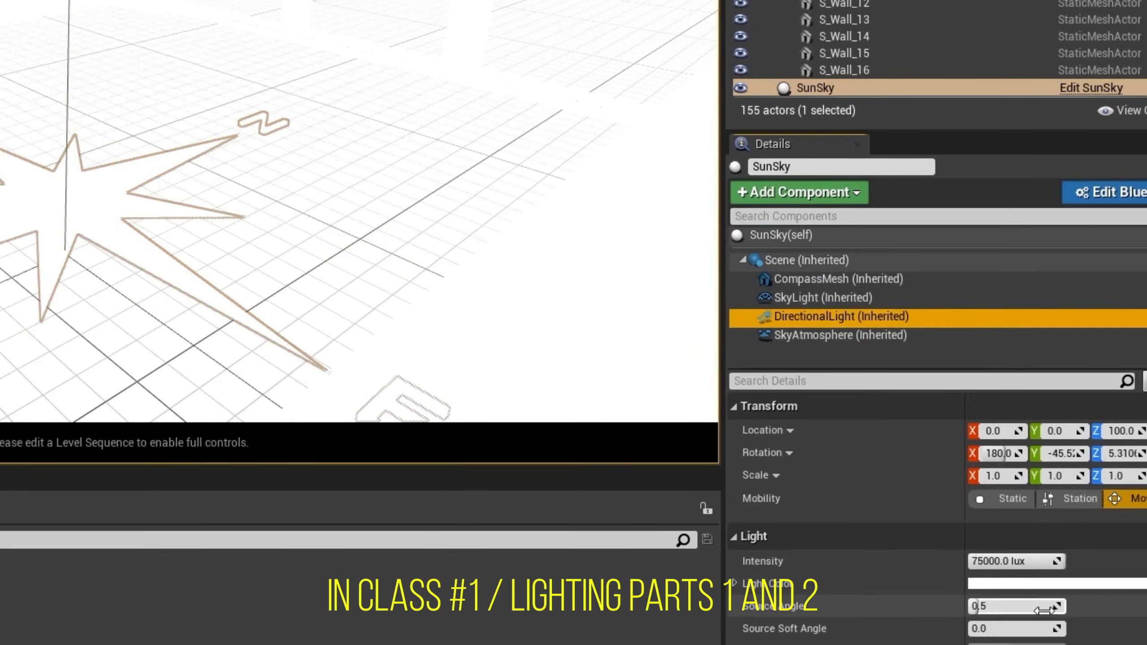
{"action": "left_click", "coordinate": [1015, 560]}
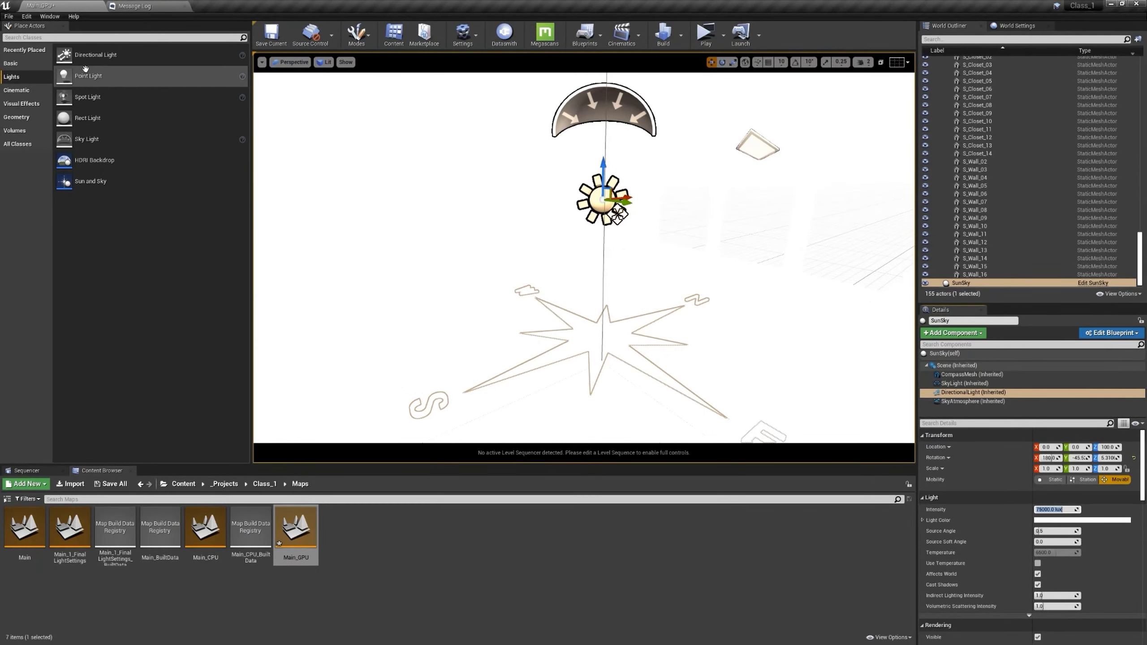
Step: Place a separate directional light to compare its default intensity, delete it and reselect SunSky's DirectionalLight component
{"action": "left_click_drag", "start_coordinate": [86, 55], "coordinate": [442, 327]}
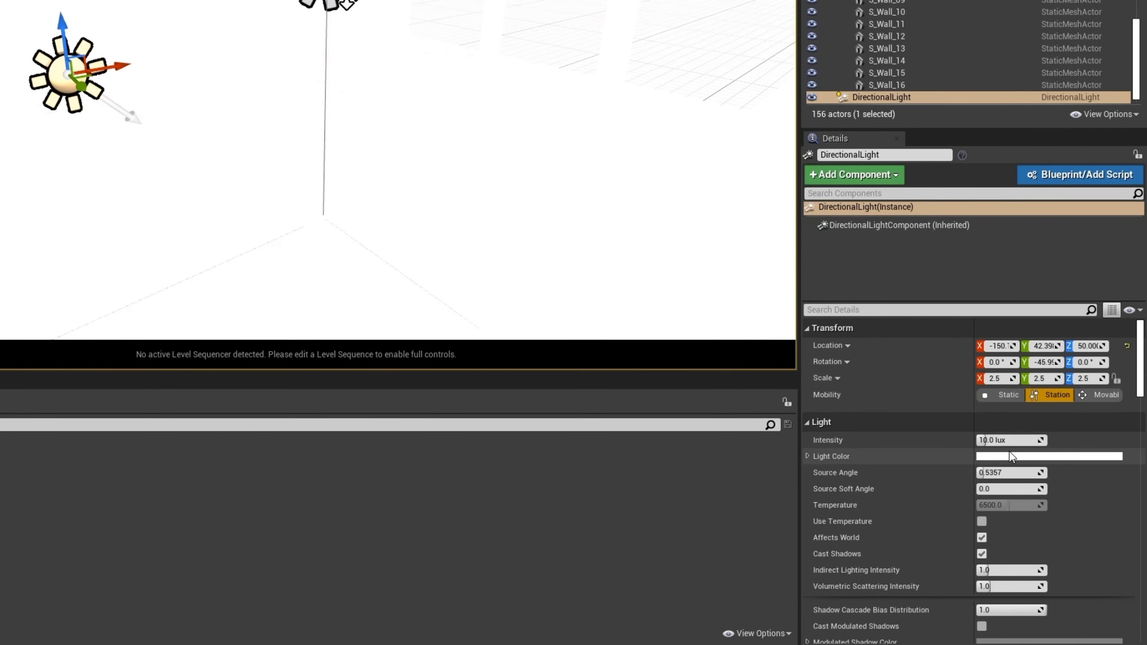
{"action": "key", "text": "Delete"}
{"action": "left_click", "coordinate": [891, 265]}
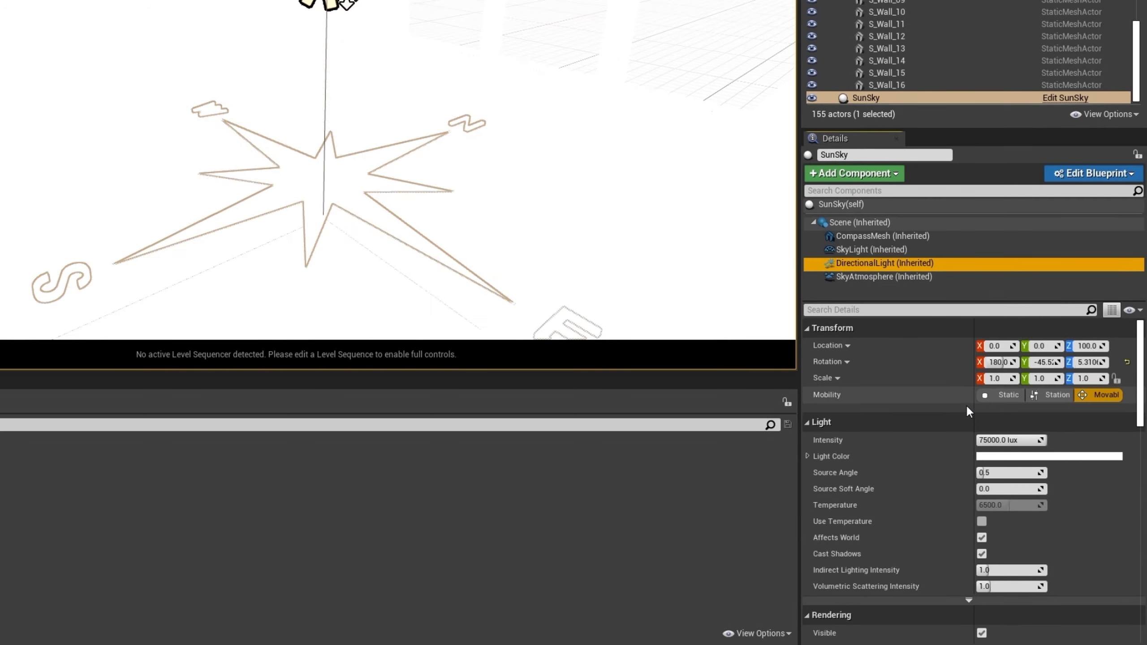
Step: Set the intensity of SunSky's DirectionalLight component to 10 lux and look over the room's new lighting
{"action": "left_click", "coordinate": [995, 445]}
{"action": "type", "text": "10"}
{"action": "key", "text": "Return"}
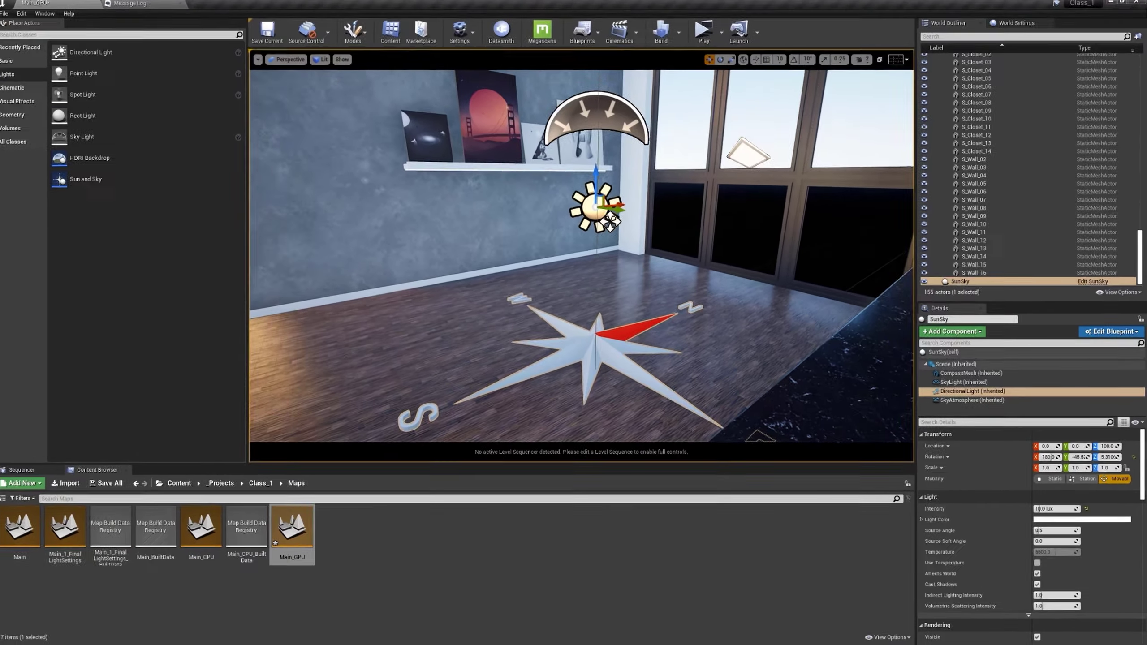
{"action": "right_click_drag", "start_coordinate": [583, 271], "coordinate": [659, 271]}
{"action": "mouse_move", "coordinate": [680, 200]}
{"action": "right_mouse_down"}
{"action": "mouse_move", "coordinate": [709, 198]}
{"action": "mouse_move", "coordinate": [799, 145]}
{"action": "mouse_move", "coordinate": [749, 152]}
{"action": "mouse_move", "coordinate": [616, 225]}
{"action": "mouse_move", "coordinate": [688, 212]}
{"action": "right_mouse_up"}
{"action": "key", "text": "Escape"}
{"action": "right_click_drag", "start_coordinate": [708, 279], "coordinate": [745, 254]}
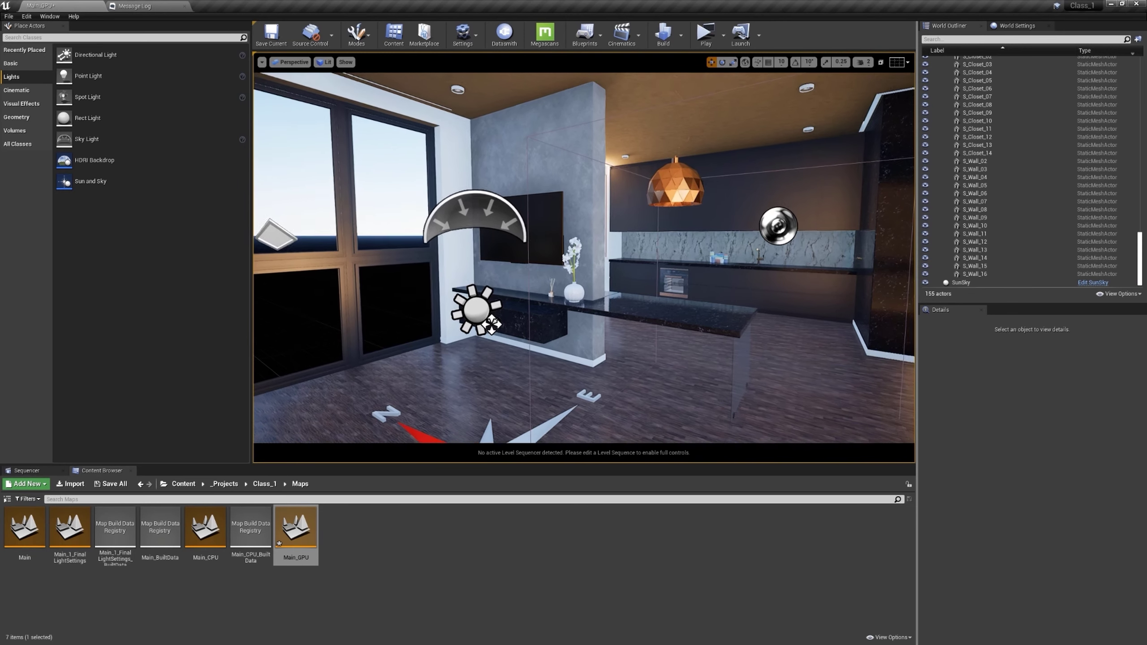
{"action": "right_click_drag", "start_coordinate": [591, 122], "coordinate": [557, 162]}
Step: Select the SunSky actor, check its SkyLight component, and examine the location, date and time settings of the actor itself
{"action": "left_click", "coordinate": [587, 333]}
{"action": "right_click_drag", "start_coordinate": [655, 352], "coordinate": [772, 309]}
{"action": "left_click", "coordinate": [953, 383]}
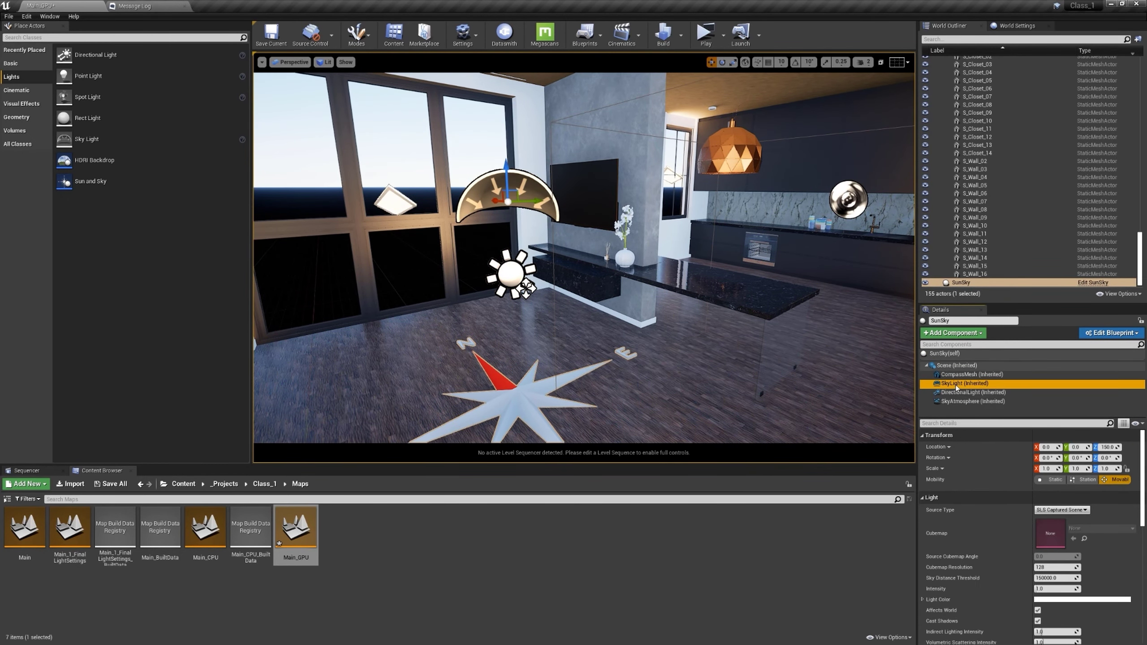
{"action": "left_click", "coordinate": [947, 354]}
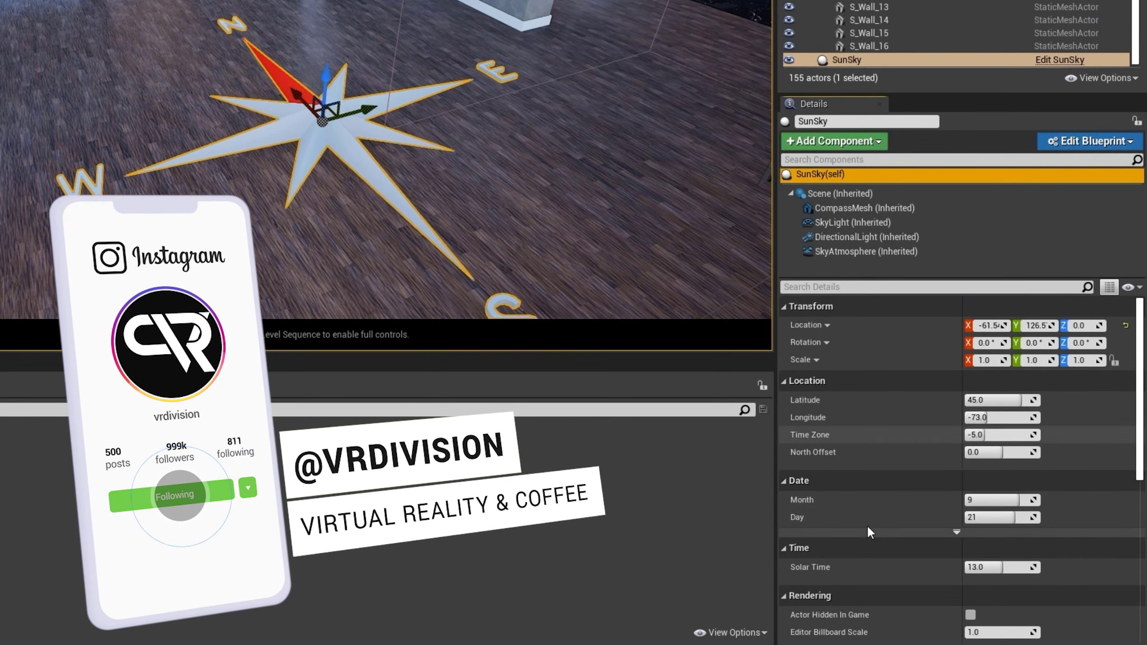
{"action": "scroll", "coordinate": [901, 456], "scroll_direction": "down", "scroll_amount": 2}
{"action": "scroll", "coordinate": [892, 430], "scroll_direction": "up", "scroll_amount": 1}
{"action": "scroll", "coordinate": [903, 413], "scroll_direction": "down", "scroll_amount": 1}
{"action": "scroll", "coordinate": [914, 560], "scroll_direction": "up", "scroll_amount": 1}
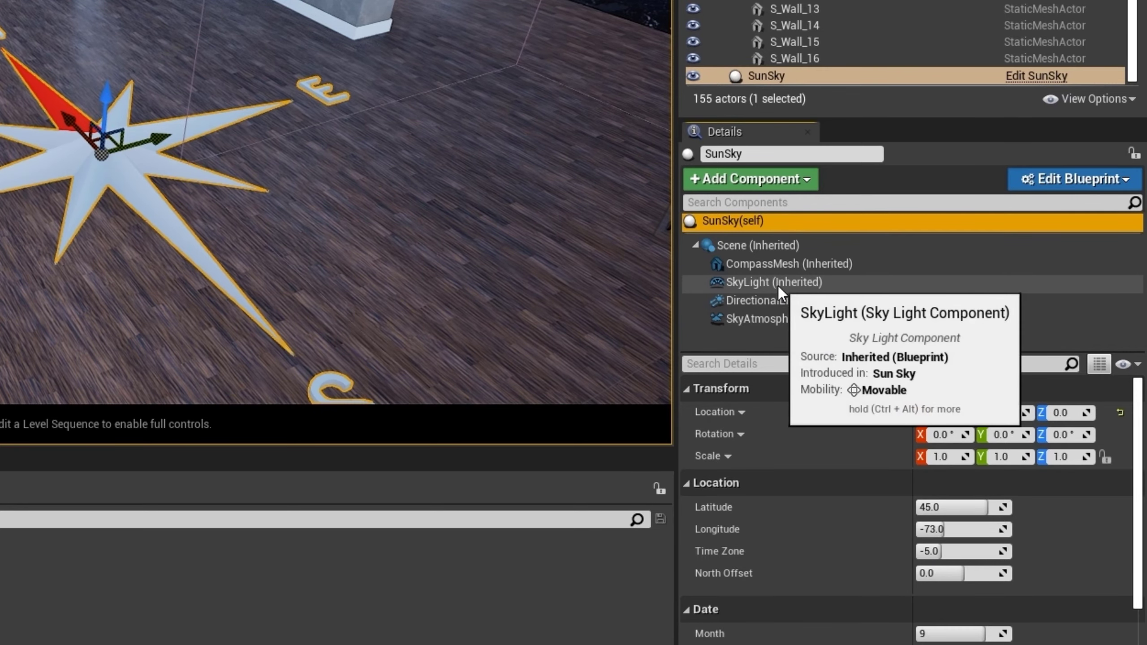
Step: Set SunSky's SkyLight component to Stationary mobility, trying Movable for comparison and undoing that change
{"action": "left_click", "coordinate": [778, 284]}
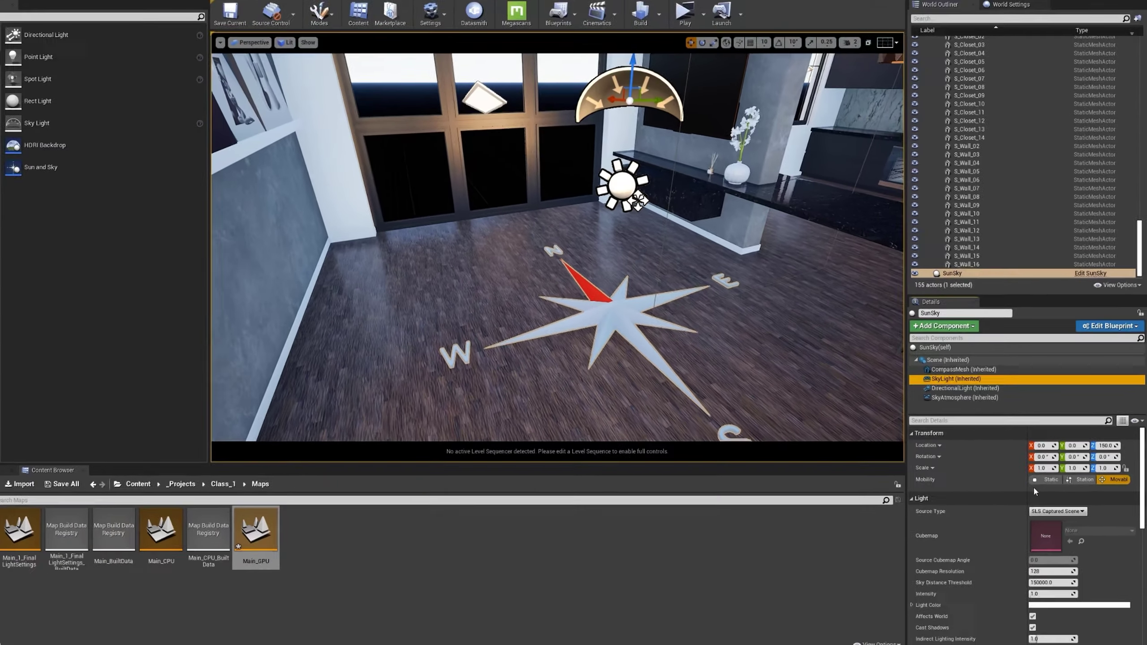
{"action": "left_click", "coordinate": [971, 479]}
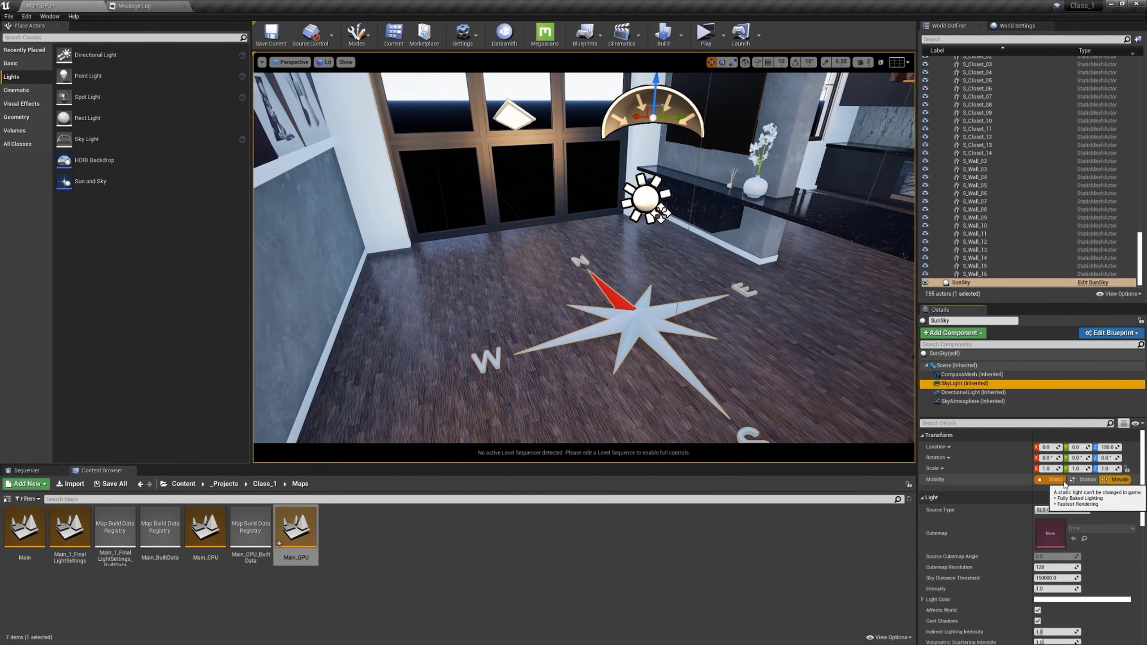
{"action": "left_click", "coordinate": [1077, 480]}
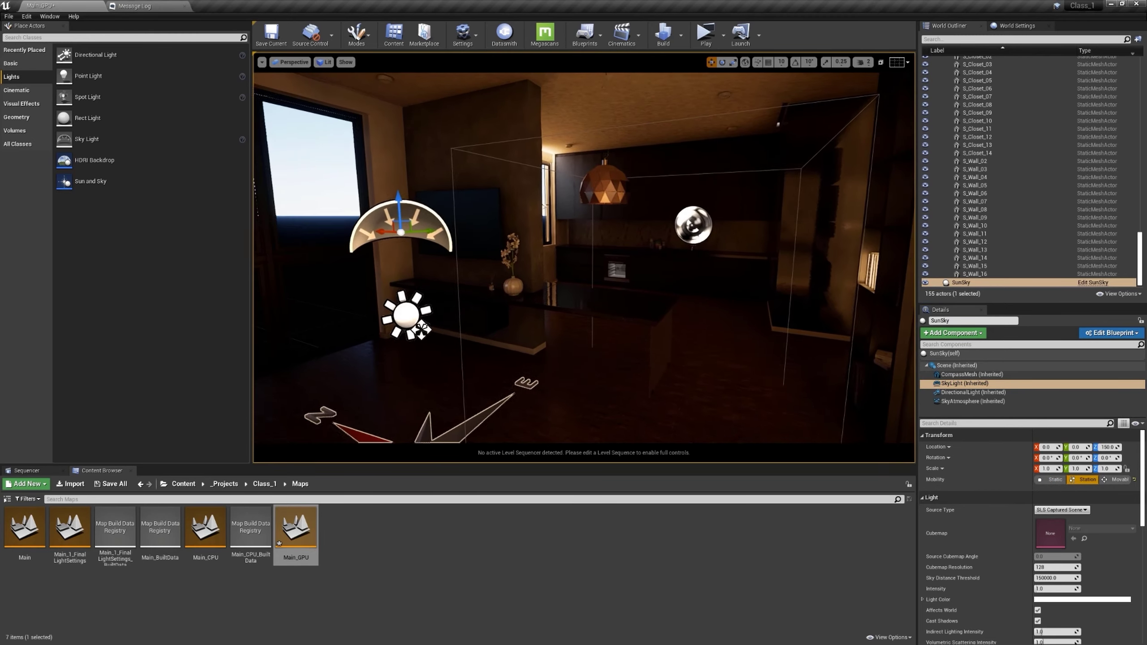
{"action": "right_click_drag", "start_coordinate": [584, 258], "coordinate": [537, 299]}
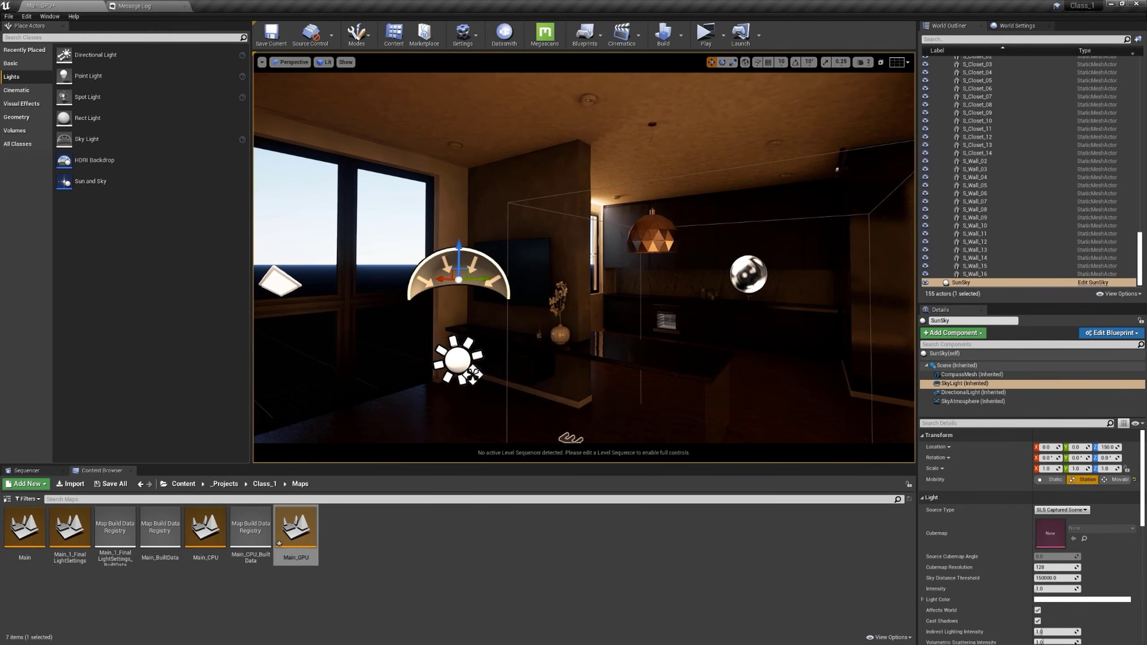
{"action": "left_click", "coordinate": [1126, 482]}
{"action": "right_click_drag", "start_coordinate": [677, 280], "coordinate": [596, 271]}
{"action": "key", "text": "ctrl+z"}
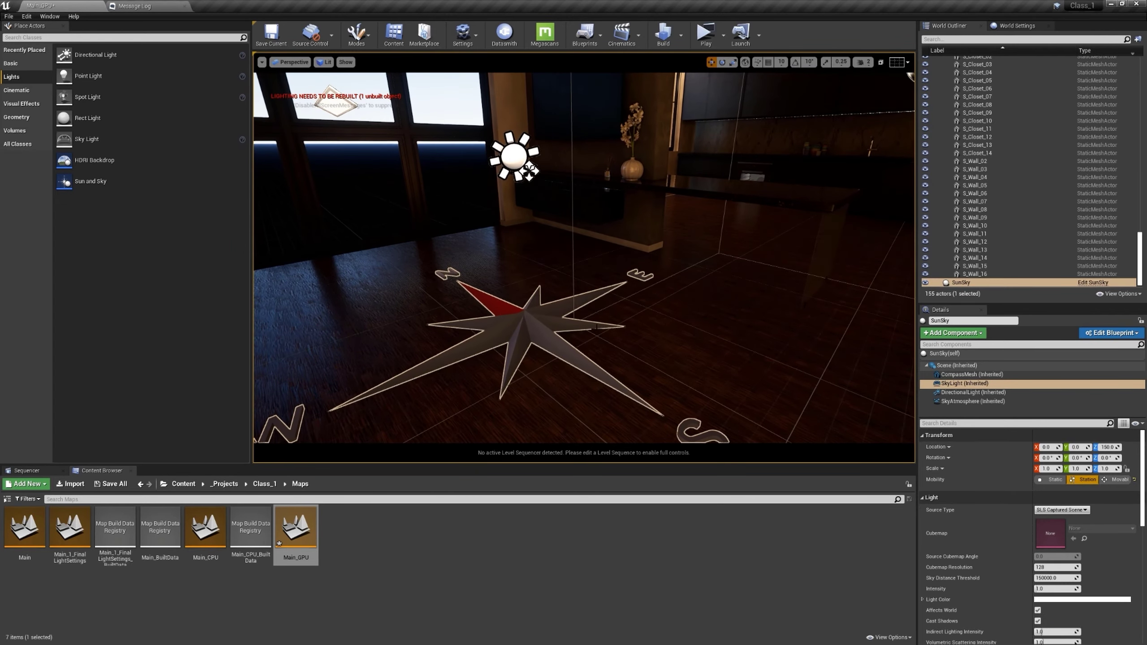
{"action": "mouse_move", "coordinate": [597, 331]}
{"action": "right_mouse_down"}
{"action": "mouse_move", "coordinate": [573, 312]}
{"action": "mouse_move", "coordinate": [585, 343]}
{"action": "right_mouse_up"}
Step: Set the mobility of SunSky's DirectionalLight component to Stationary
{"action": "left_click", "coordinate": [967, 393]}
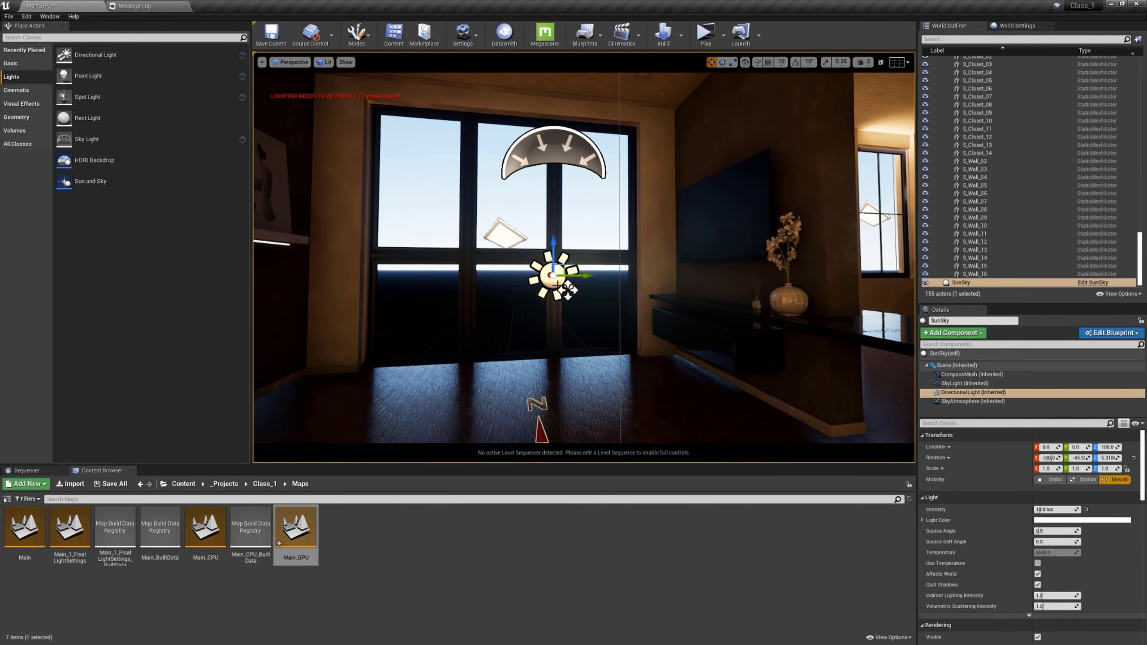
{"action": "left_click", "coordinate": [1086, 480]}
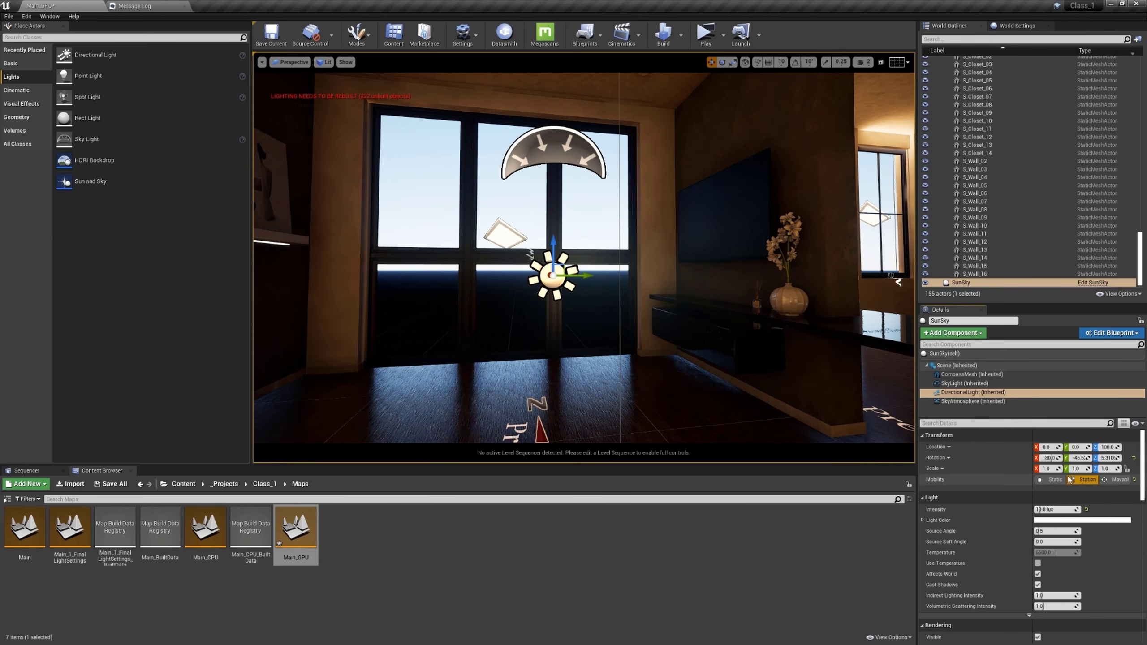
{"action": "right_click_drag", "start_coordinate": [768, 325], "coordinate": [778, 364]}
{"action": "left_click", "coordinate": [1079, 481]}
{"action": "mouse_move", "coordinate": [708, 348]}
{"action": "right_mouse_down"}
{"action": "mouse_move", "coordinate": [718, 358]}
{"action": "mouse_move", "coordinate": [708, 348]}
{"action": "right_mouse_up"}
{"action": "key", "text": "a"}
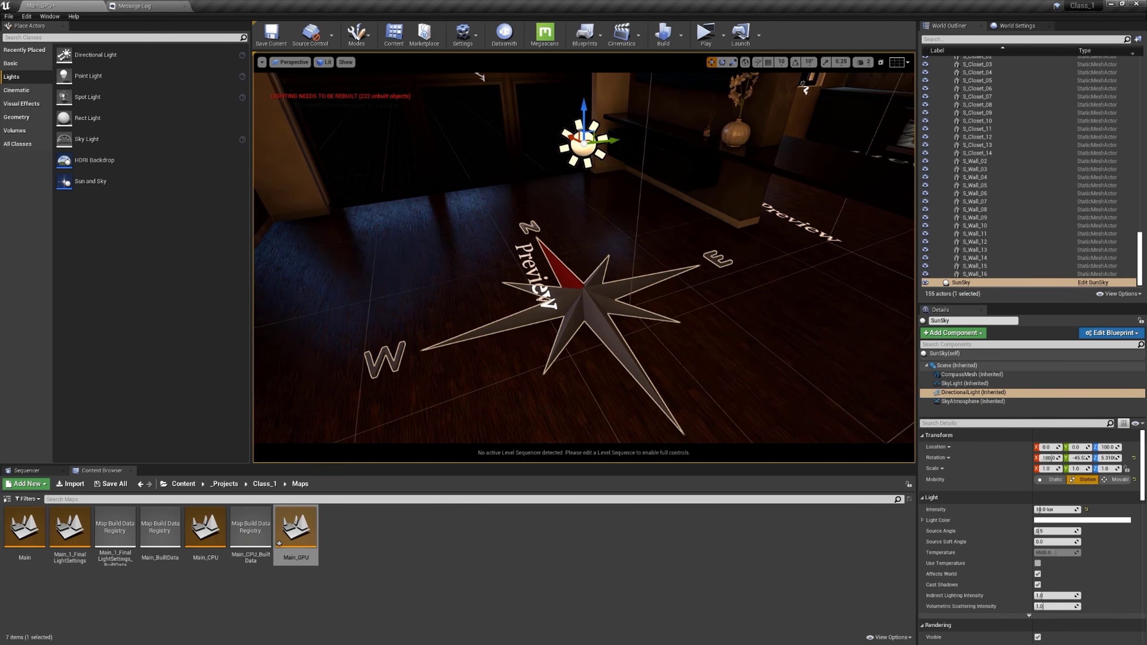
Step: Check the SkyAtmosphere component, reselect the directional light, and examine the room around the sun and windows
{"action": "left_click", "coordinate": [969, 401]}
{"action": "right_click_drag", "start_coordinate": [623, 169], "coordinate": [603, 98]}
{"action": "key", "text": "w"}
{"action": "right_click_drag", "start_coordinate": [635, 218], "coordinate": [637, 224]}
{"action": "key", "text": "s"}
{"action": "right_click_drag", "start_coordinate": [623, 172], "coordinate": [570, 178]}
{"action": "left_click", "coordinate": [558, 222]}
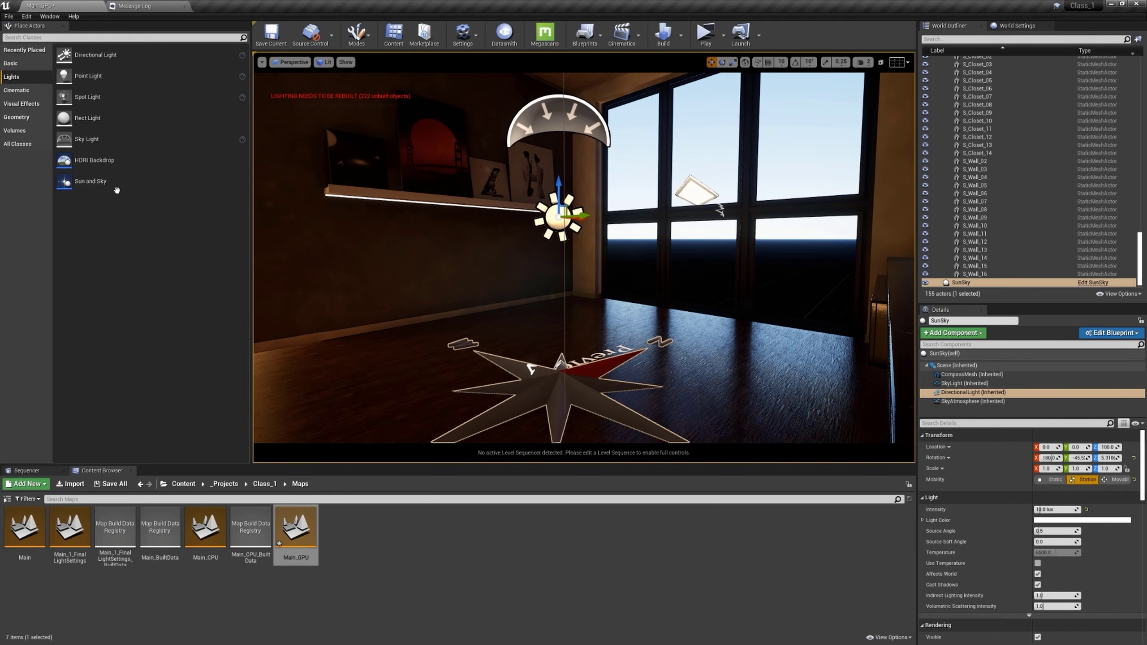
{"action": "right_click_drag", "start_coordinate": [686, 193], "coordinate": [688, 170]}
{"action": "key", "text": "a"}
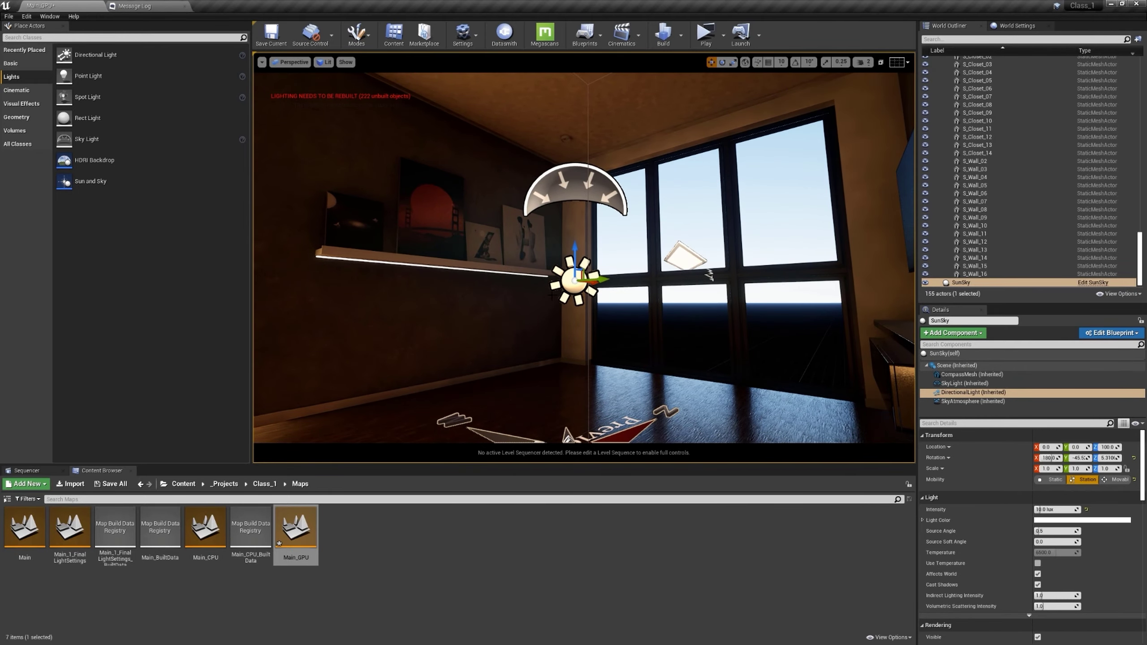
{"action": "key", "text": "Escape"}
{"action": "right_click_drag", "start_coordinate": [590, 301], "coordinate": [547, 379]}
Step: Select the SunSky actor and rotate its north offset until sunlight falls through the windows onto the floor
{"action": "left_click", "coordinate": [570, 350]}
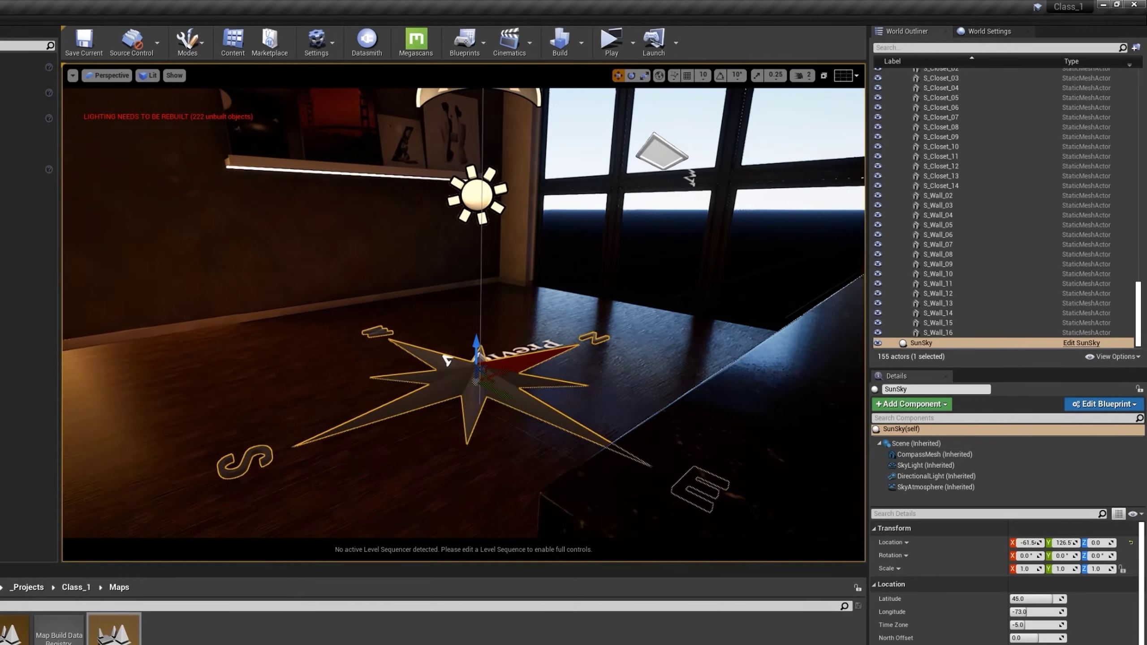
{"action": "key", "text": "s"}
{"action": "right_click_drag", "start_coordinate": [654, 375], "coordinate": [788, 373]}
{"action": "key", "text": "s"}
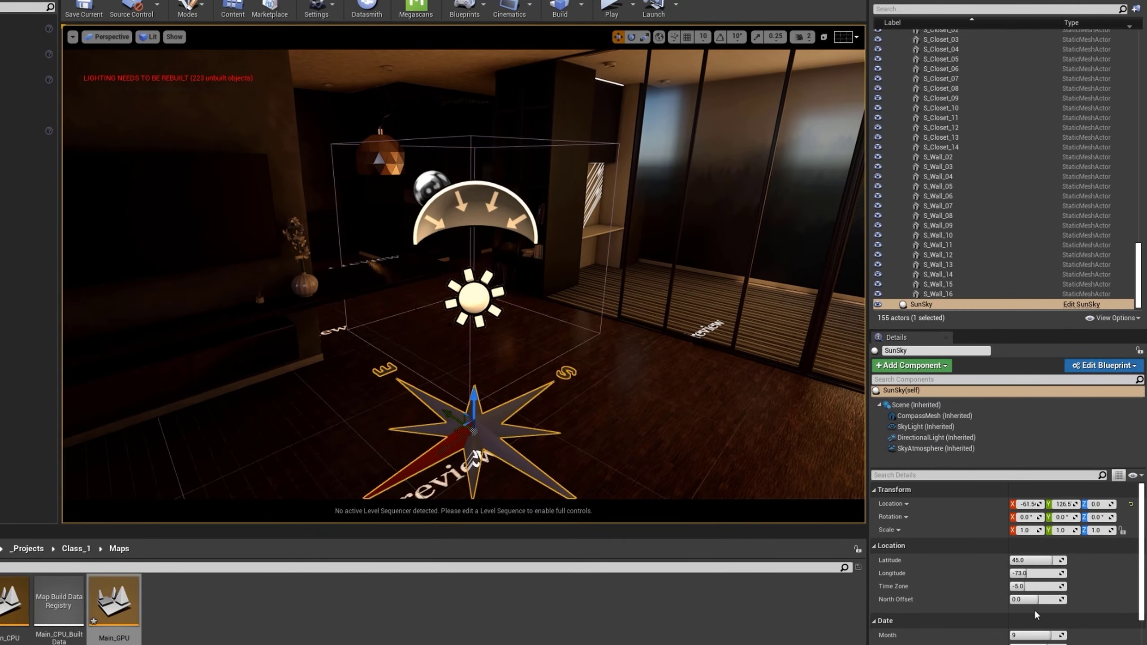
{"action": "left_click_drag", "start_coordinate": [1035, 599], "coordinate": [1023, 599]}
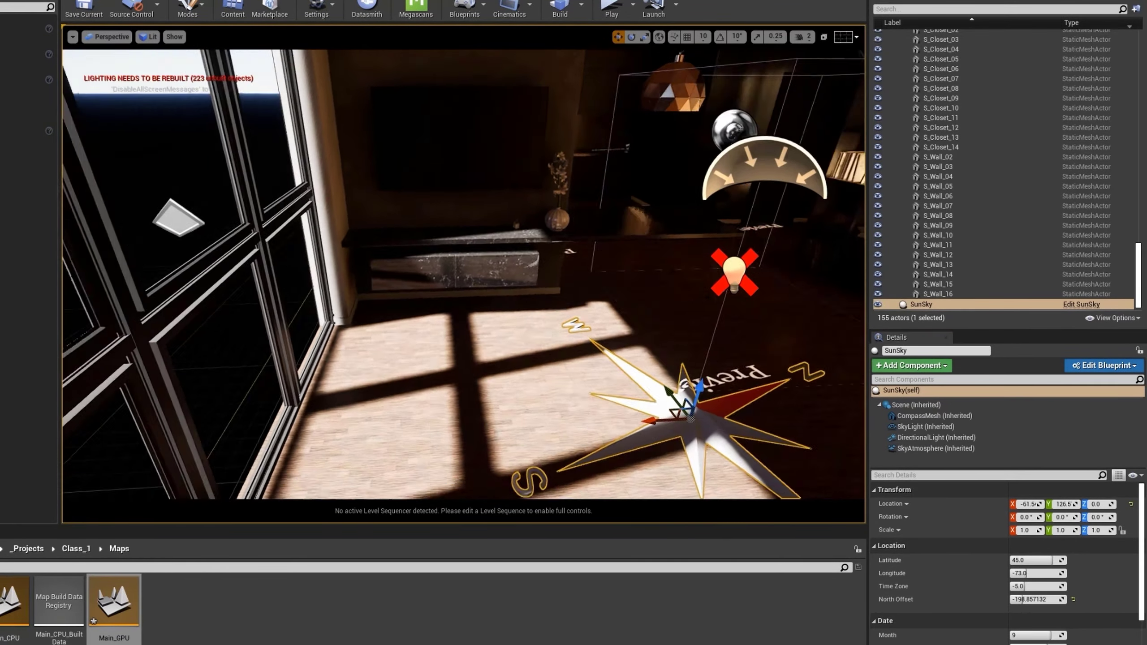
Step: View the sunlit floor from several sides and set SunSky's solar time to 8.5
{"action": "right_click_drag", "start_coordinate": [520, 271], "coordinate": [399, 280]}
{"action": "key", "text": "s"}
{"action": "key", "text": "a"}
{"action": "right_click_drag", "start_coordinate": [749, 497], "coordinate": [713, 432]}
{"action": "key", "text": "d"}
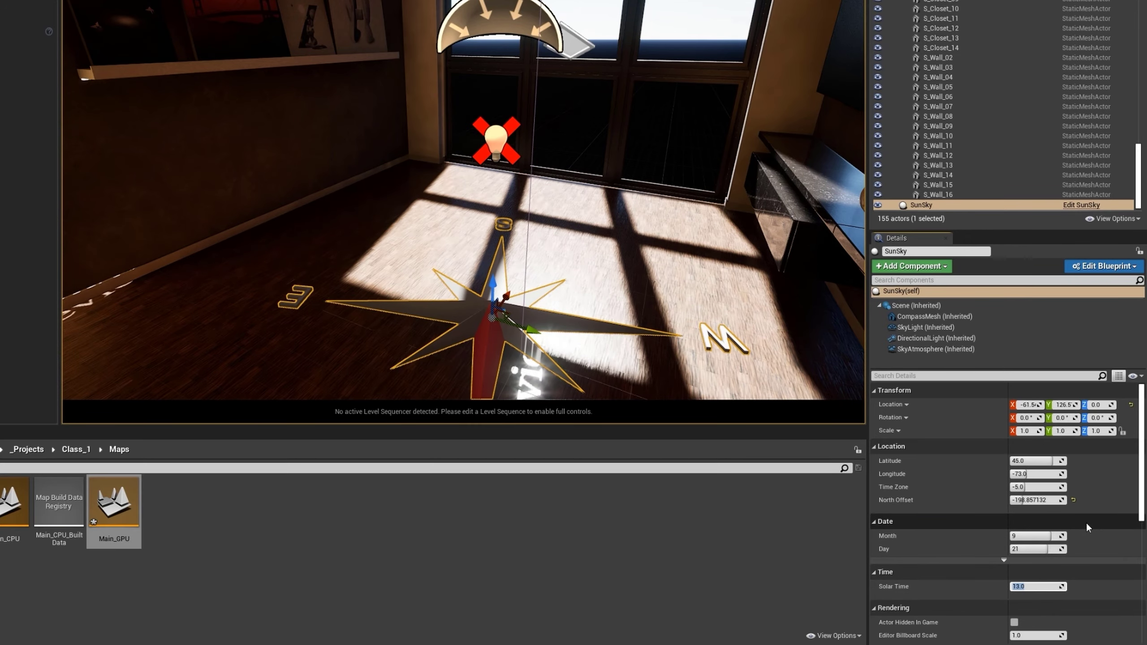
{"action": "type", "text": "8.5"}
{"action": "key", "text": "Return"}
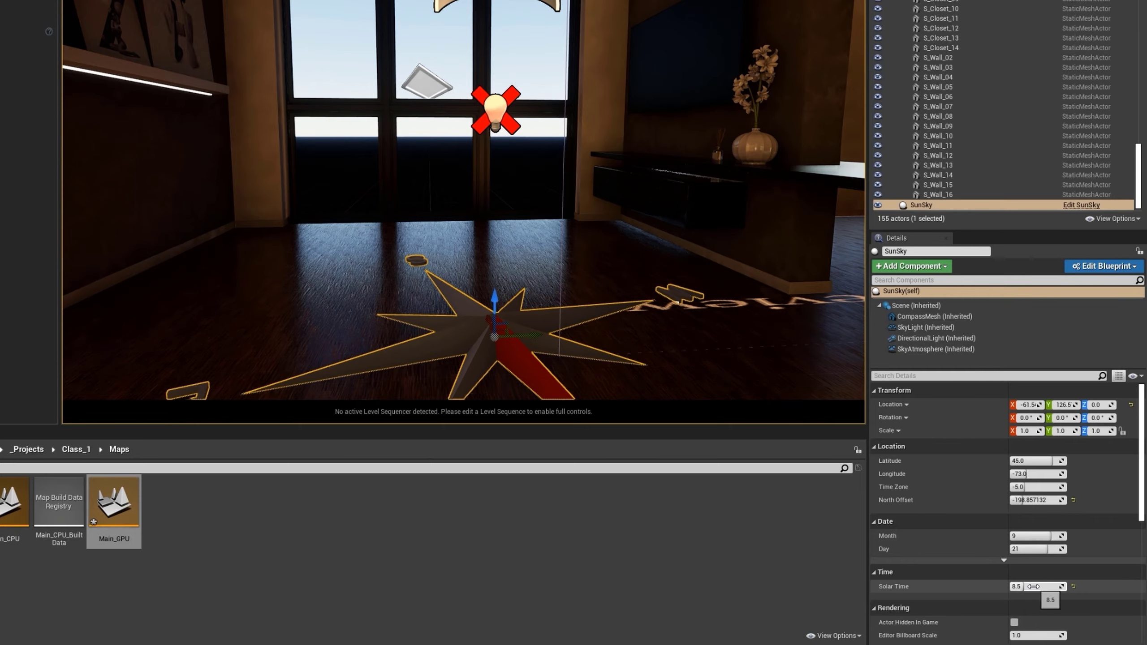
Step: Try other SunSky solar times, including 9 and about 6.9, to compare the sunlight in the room
{"action": "left_click", "coordinate": [1034, 586]}
{"action": "type", "text": "9"}
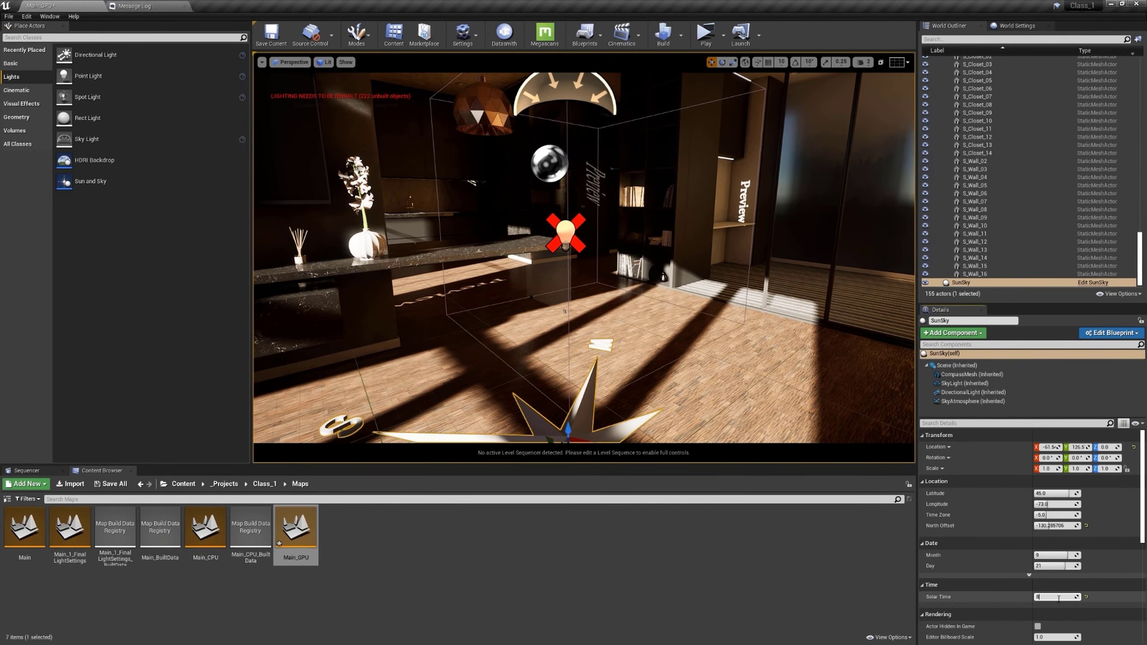
{"action": "left_click", "coordinate": [1058, 597]}
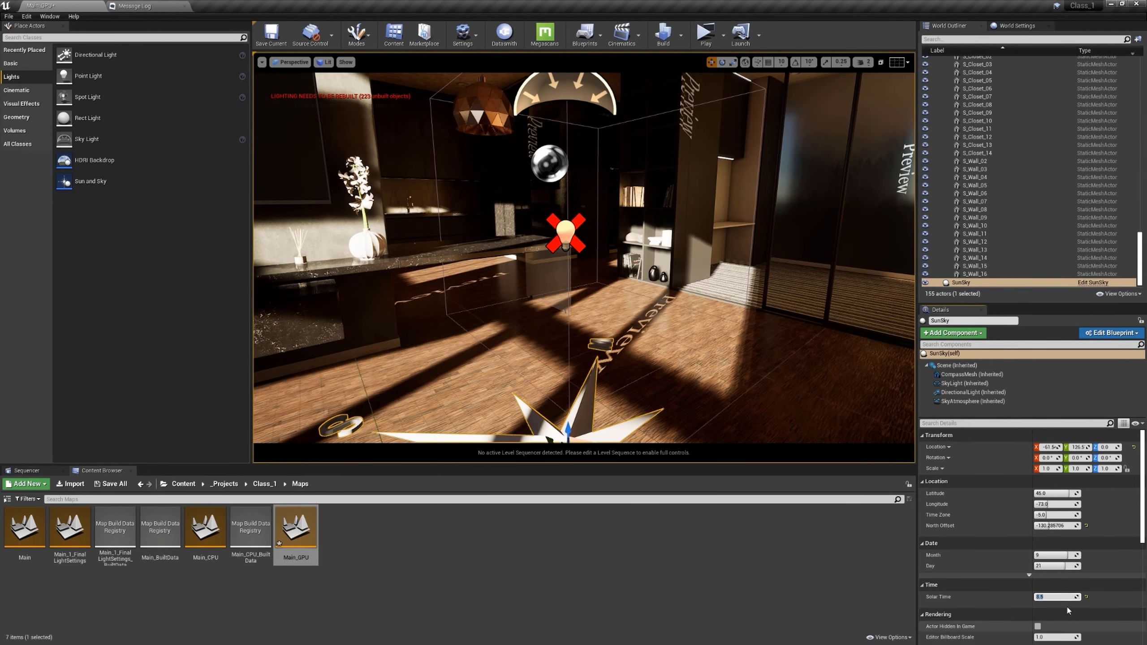
{"action": "left_click_drag", "start_coordinate": [1045, 597], "coordinate": [1047, 597]}
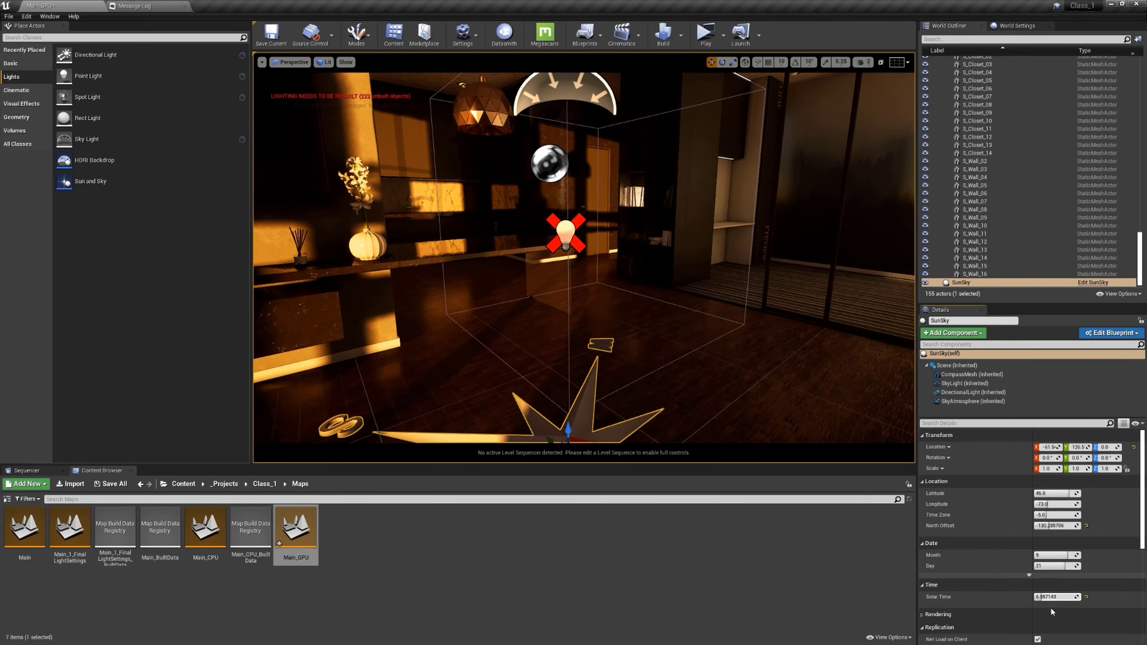
Step: Set SunSky's solar time to 8 and check how the sunlight falls across the kitchen and shelves
{"action": "right_click_drag", "start_coordinate": [711, 320], "coordinate": [727, 286]}
{"action": "type", "text": "8"}
{"action": "key", "text": "Return"}
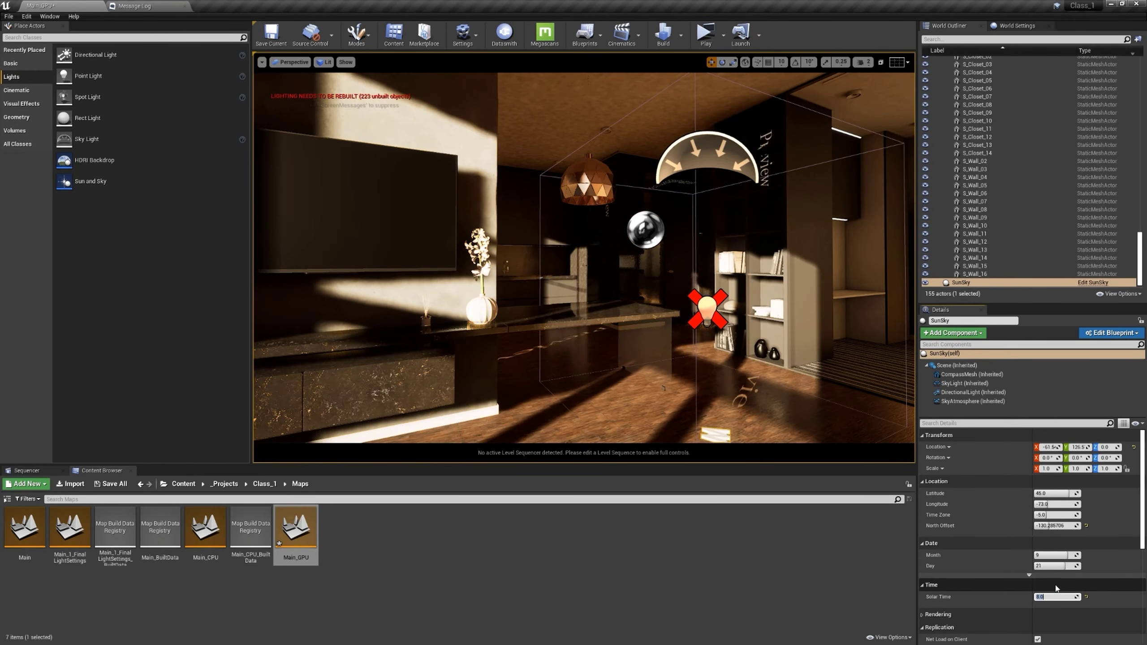
{"action": "right_click_drag", "start_coordinate": [838, 371], "coordinate": [647, 409]}
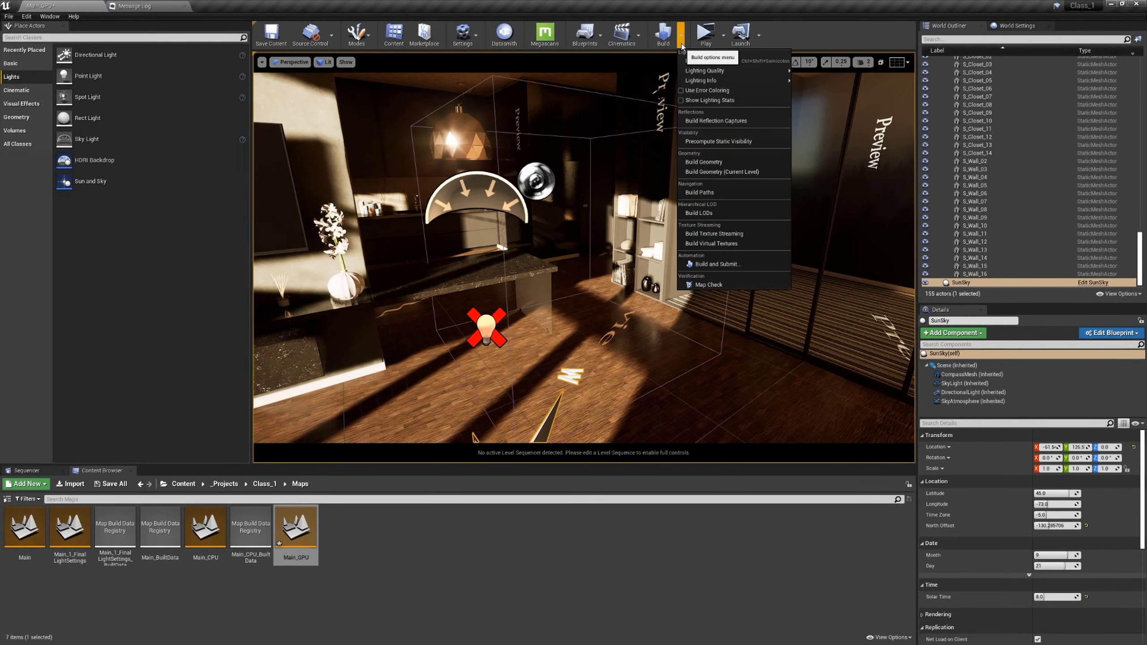
{"action": "mouse_move", "coordinate": [723, 72]}
{"action": "left_click", "coordinate": [694, 243]}
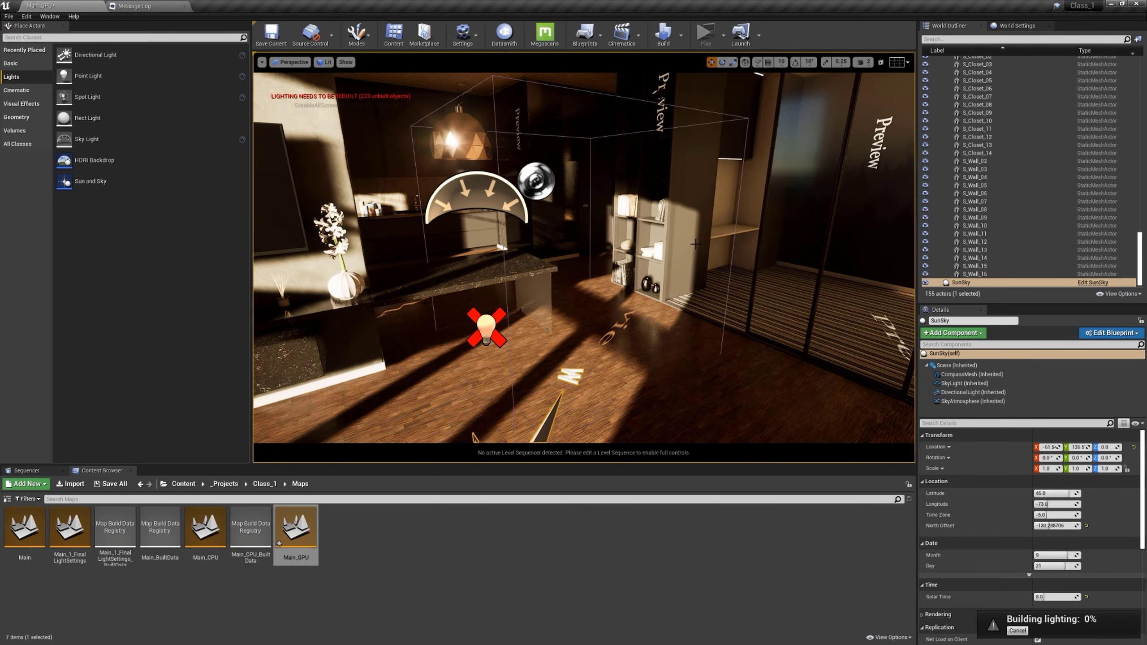
{"action": "left_click", "coordinate": [1017, 631]}
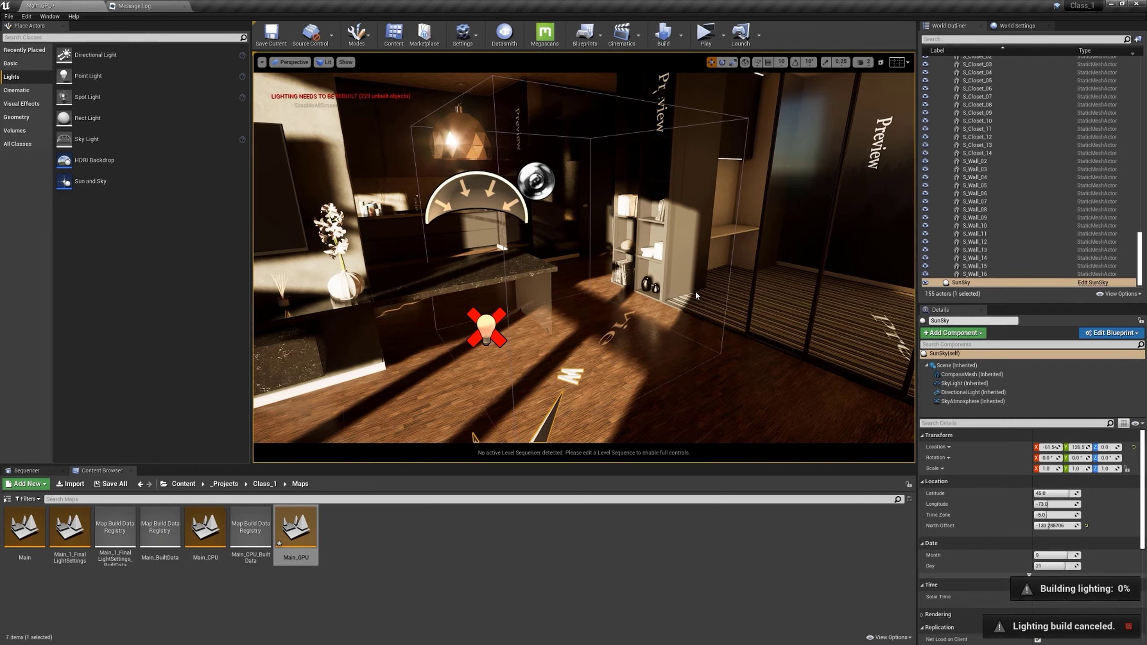
Step: Select the two forest-print walls and the floor at their corner, and set their overridden light map resolution to 512
{"action": "right_click_drag", "start_coordinate": [541, 245], "coordinate": [655, 239]}
{"action": "key", "text": "w"}
{"action": "left_click", "coordinate": [542, 245]}
{"action": "key", "text": "w"}
{"action": "right_click_drag", "start_coordinate": [542, 244], "coordinate": [501, 218]}
{"action": "key", "text": "w"}
{"action": "right_click_drag", "start_coordinate": [677, 280], "coordinate": [786, 317]}
{"action": "key", "text": "s"}
{"action": "left_click", "coordinate": [678, 280], "text": "ctrl"}
{"action": "left_click", "coordinate": [664, 402], "text": "ctrl"}
{"action": "scroll", "coordinate": [1056, 538], "scroll_direction": "down", "scroll_amount": 6}
{"action": "scroll", "coordinate": [1054, 528], "scroll_direction": "down", "scroll_amount": 2}
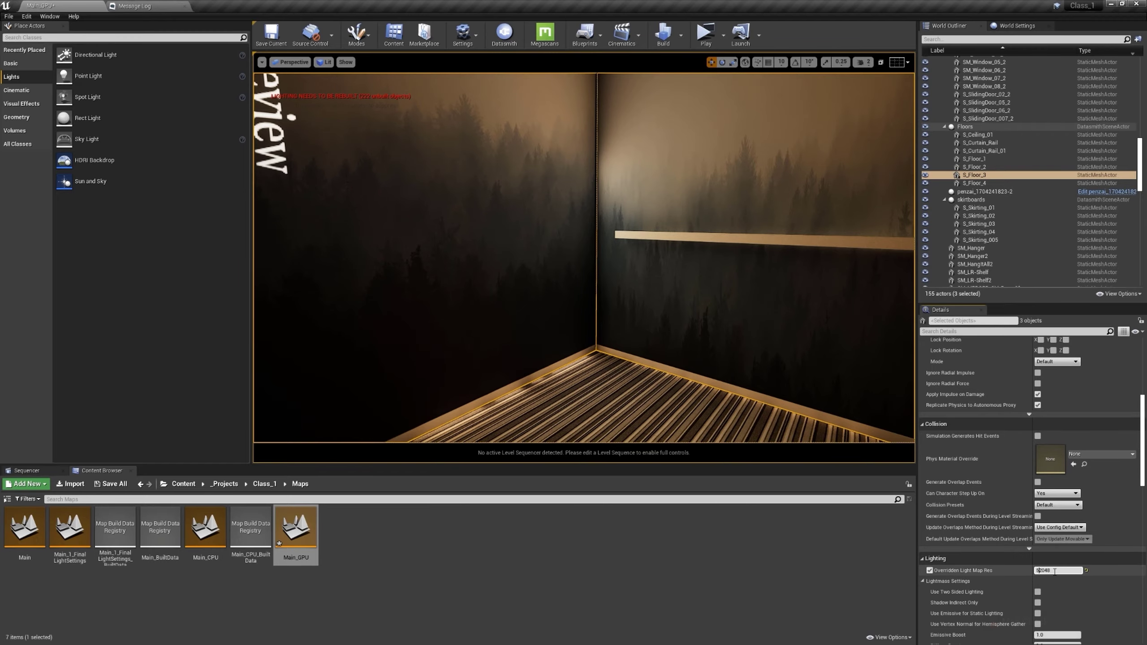
{"action": "type", "text": "512"}
{"action": "key", "text": "Return"}
Step: Check the settings of another object nearby, widen the viewport against the details area, and clear the selection
{"action": "key", "text": "s"}
{"action": "right_click_drag", "start_coordinate": [741, 308], "coordinate": [488, 226]}
{"action": "key", "text": "Escape"}
{"action": "left_click", "coordinate": [597, 169]}
{"action": "scroll", "coordinate": [1090, 582], "scroll_direction": "down", "scroll_amount": 9}
{"action": "left_click_drag", "start_coordinate": [918, 471], "coordinate": [952, 472]}
{"action": "right_click_drag", "start_coordinate": [740, 316], "coordinate": [884, 407]}
{"action": "key", "text": "Escape"}
{"action": "right_click_drag", "start_coordinate": [605, 257], "coordinate": [606, 257]}
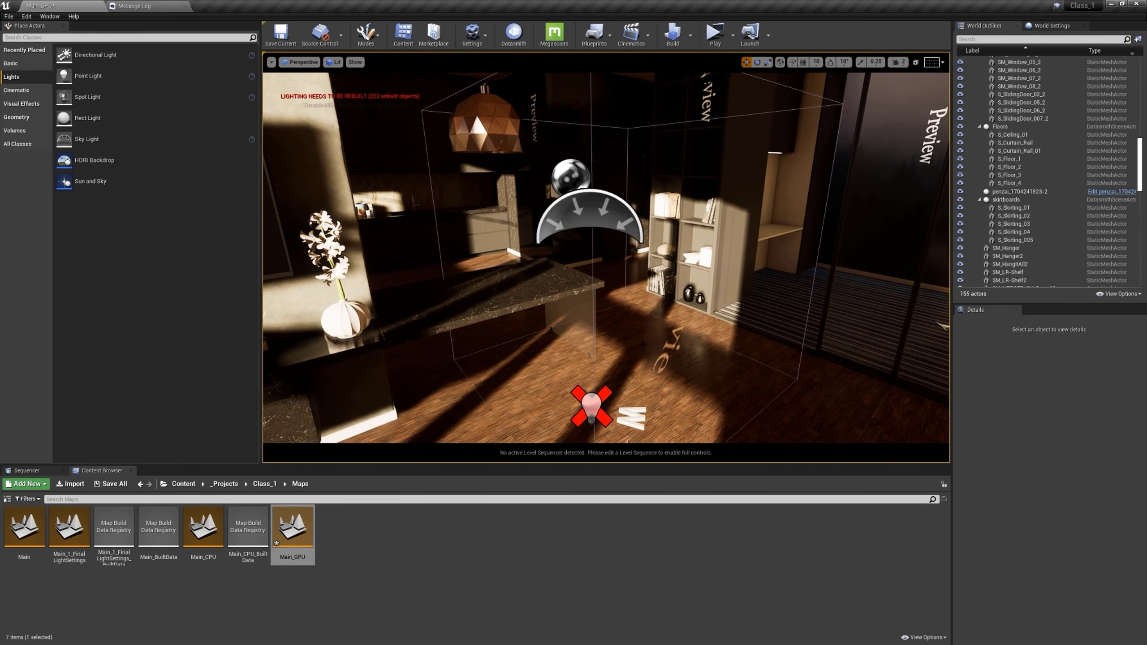
Step: Start building the level's lighting
{"action": "left_click", "coordinate": [690, 37]}
{"action": "left_click", "coordinate": [719, 62]}
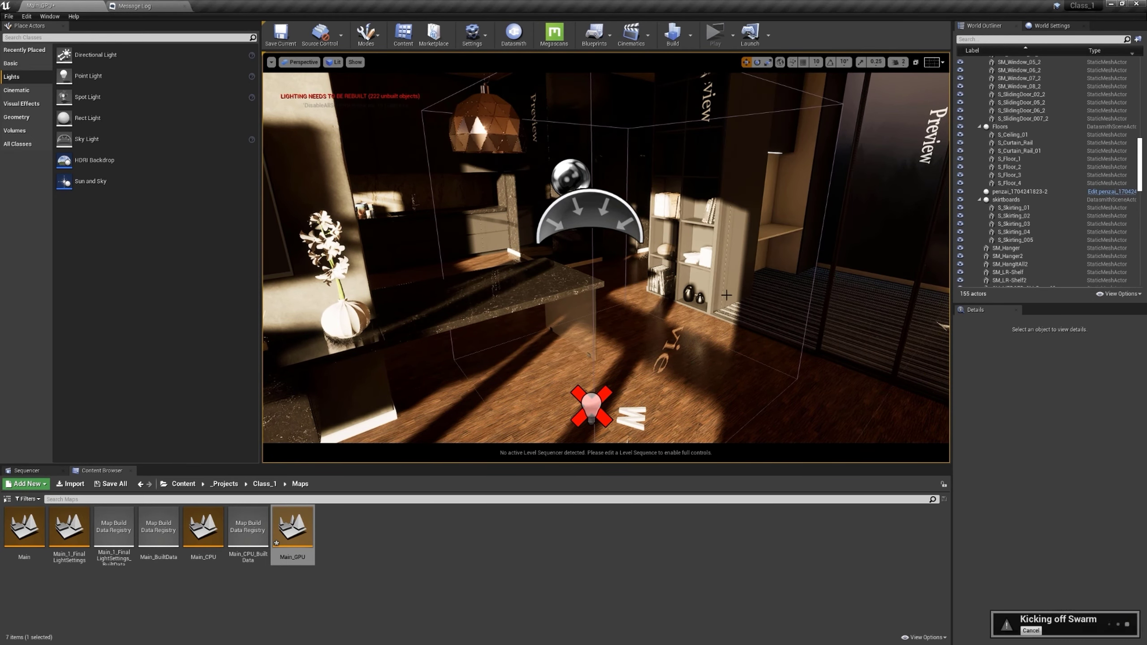
{"action": "right_click_drag", "start_coordinate": [731, 304], "coordinate": [736, 308]}
Step: Select SunSky's DirectionalLight component, examine its mobility and light settings, and look around the room during the build
{"action": "left_click", "coordinate": [635, 257]}
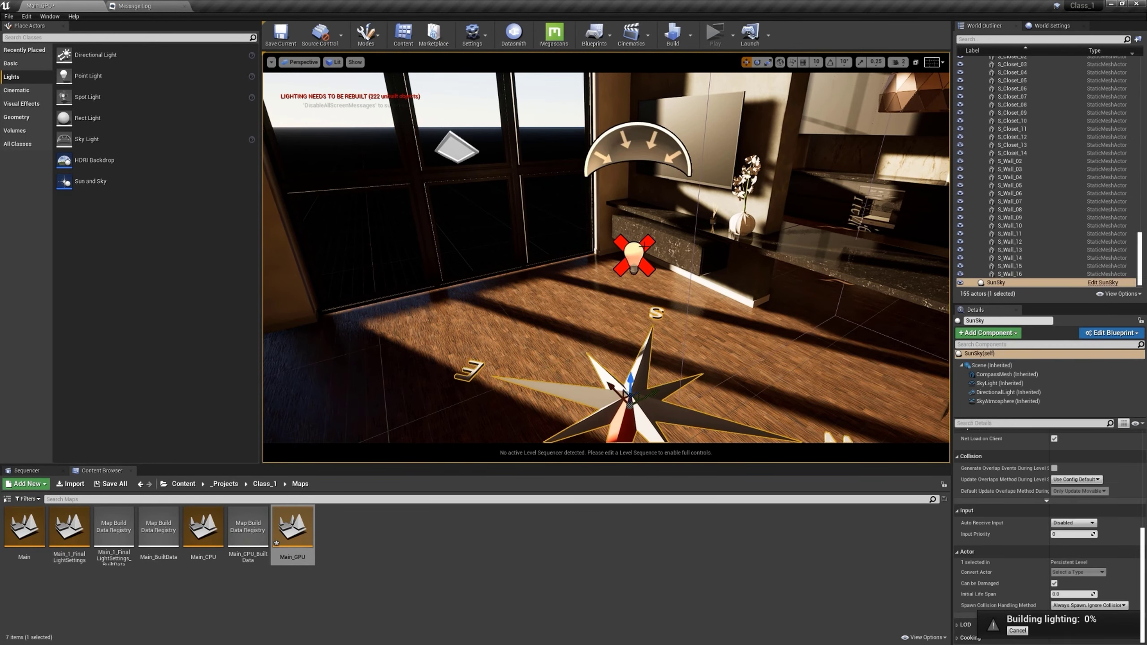
{"action": "left_click", "coordinate": [1008, 392]}
{"action": "scroll", "coordinate": [1044, 482], "scroll_direction": "down", "scroll_amount": 2}
{"action": "scroll", "coordinate": [1045, 483], "scroll_direction": "up", "scroll_amount": 2}
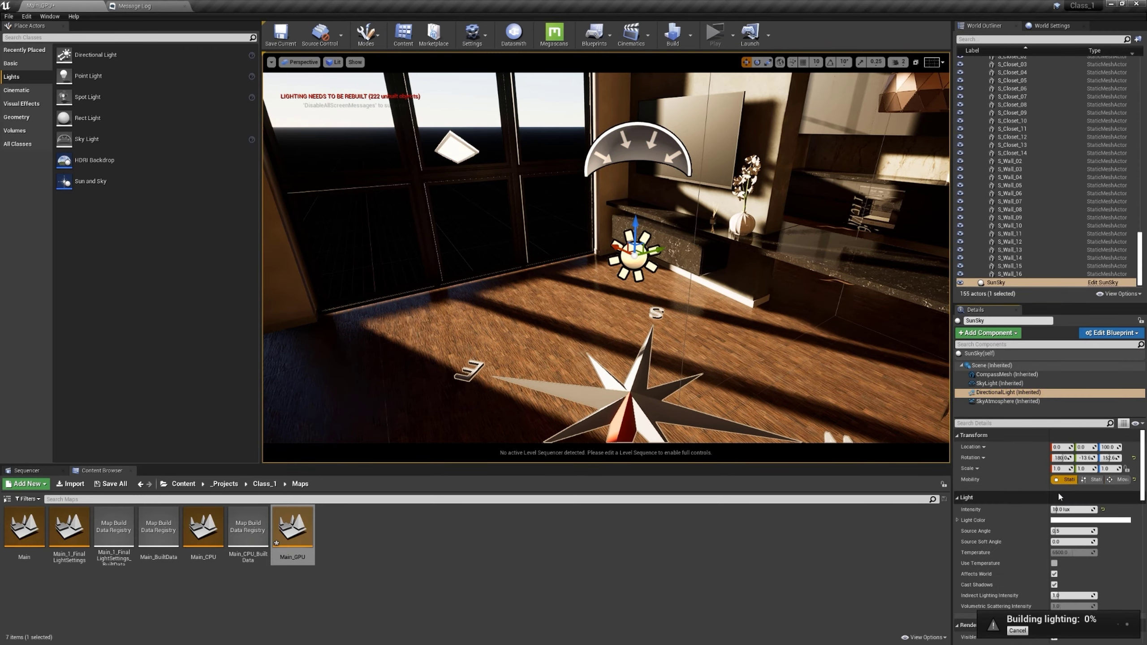
{"action": "right_click_drag", "start_coordinate": [681, 318], "coordinate": [511, 339]}
{"action": "key", "text": "Escape"}
{"action": "right_click_drag", "start_coordinate": [678, 293], "coordinate": [813, 275]}
{"action": "right_click_drag", "start_coordinate": [569, 310], "coordinate": [558, 309]}
{"action": "right_click_drag", "start_coordinate": [607, 257], "coordinate": [311, 284]}
{"action": "right_click_drag", "start_coordinate": [520, 267], "coordinate": [667, 217]}
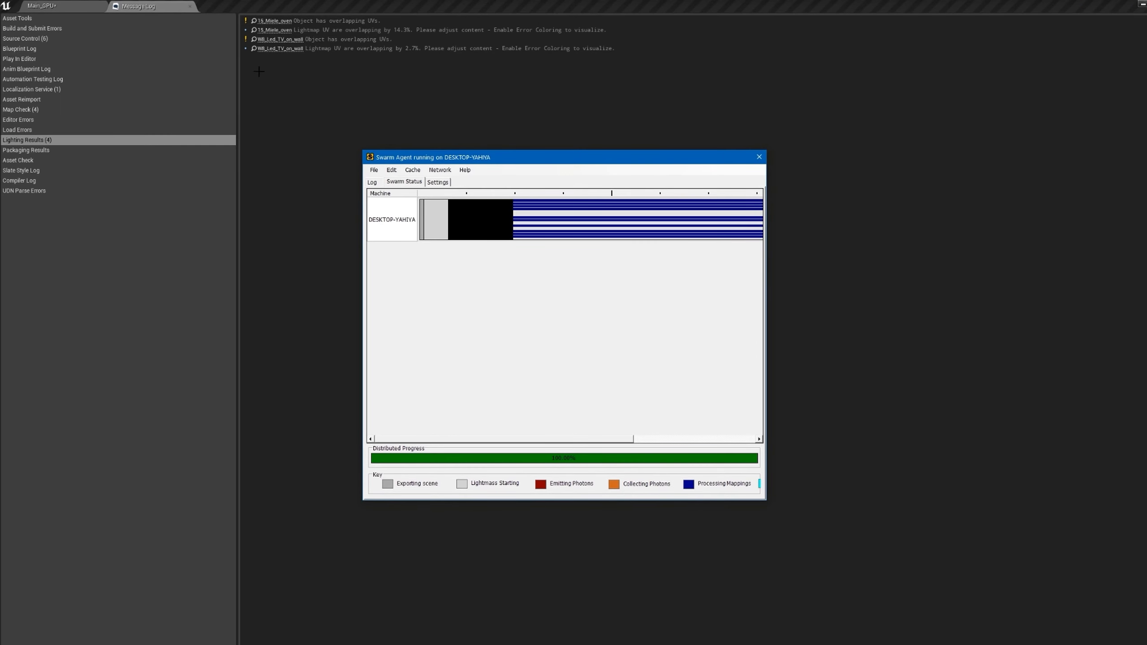
Step: Examine the built lighting on the floor and around the windows, and inspect the SunSky actor
{"action": "mouse_move", "coordinate": [594, 238]}
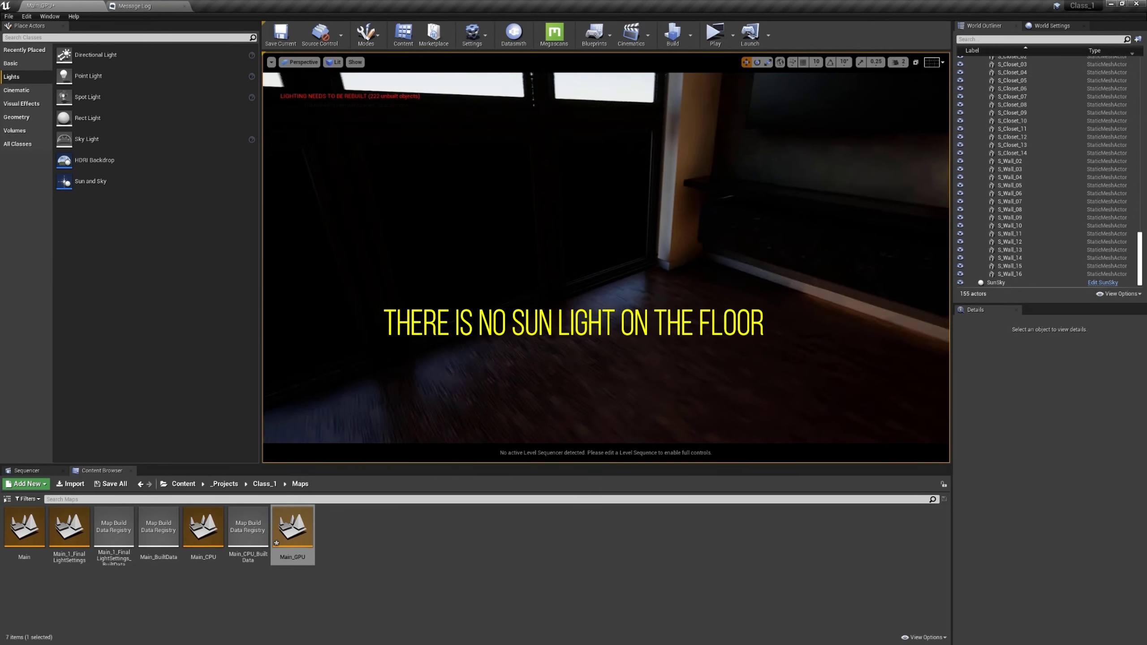
{"action": "right_click_drag", "start_coordinate": [606, 258], "coordinate": [812, 276]}
{"action": "right_click_drag", "start_coordinate": [606, 257], "coordinate": [714, 249]}
{"action": "right_click_drag", "start_coordinate": [607, 258], "coordinate": [434, 287]}
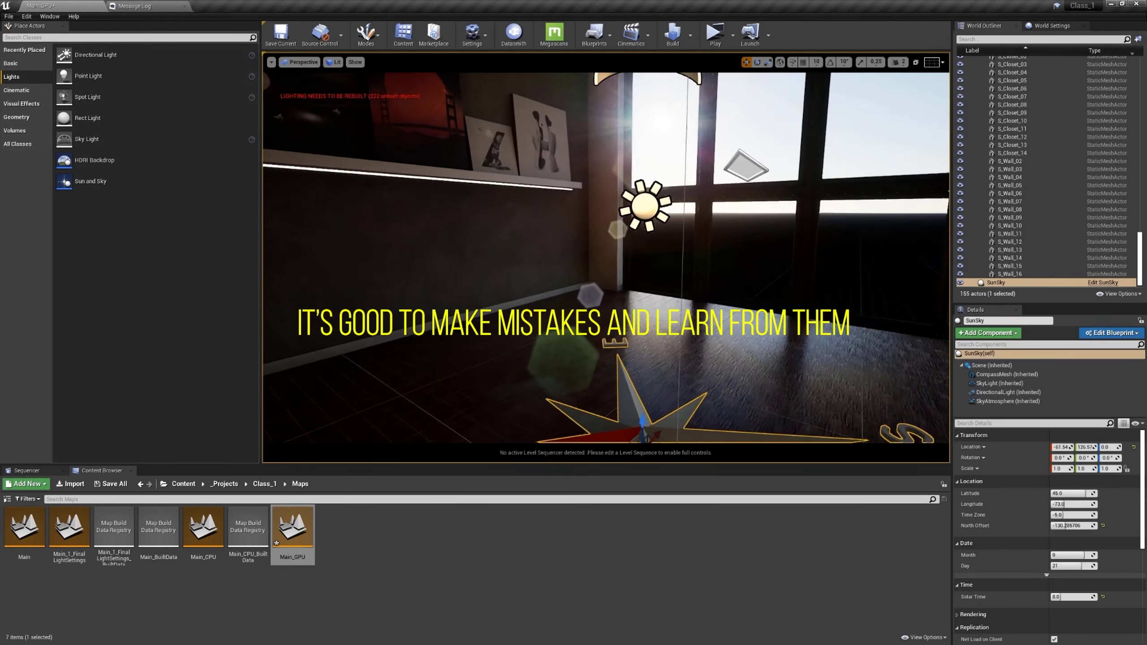
Step: Look around the dark interior and widen the outliner and details area beside the viewport
{"action": "mouse_move", "coordinate": [607, 257]}
{"action": "right_mouse_down"}
{"action": "mouse_move", "coordinate": [625, 222]}
{"action": "mouse_move", "coordinate": [650, 215]}
{"action": "mouse_move", "coordinate": [511, 307]}
{"action": "mouse_move", "coordinate": [442, 280]}
{"action": "mouse_move", "coordinate": [343, 271]}
{"action": "mouse_move", "coordinate": [600, 250]}
{"action": "right_mouse_up"}
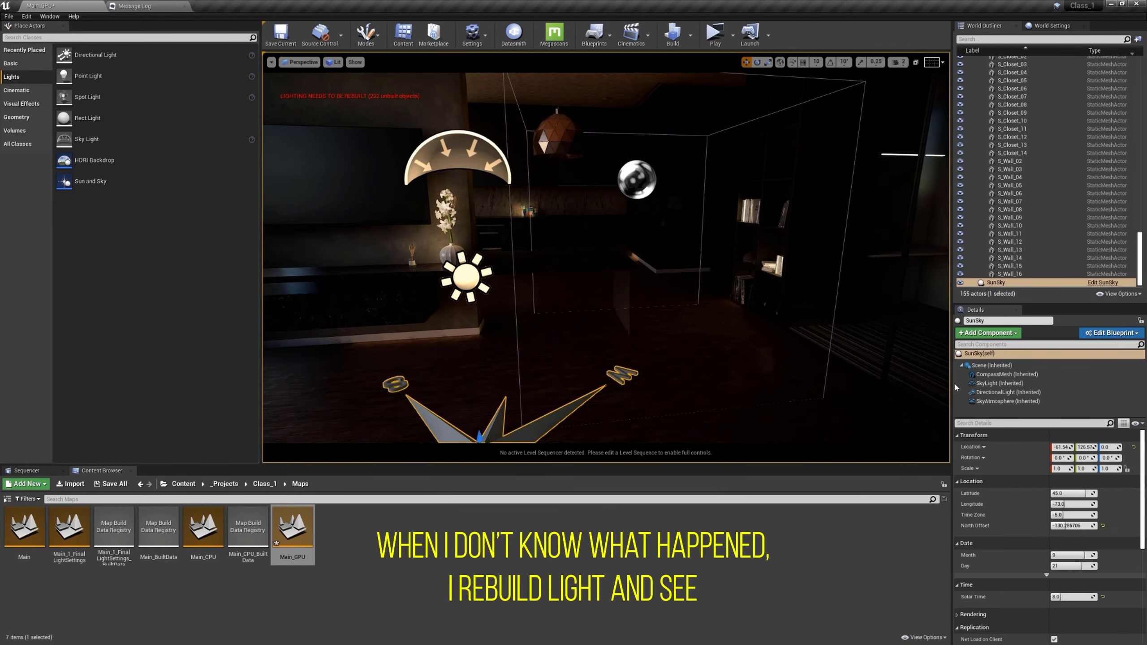
{"action": "left_click_drag", "start_coordinate": [952, 383], "coordinate": [868, 383]}
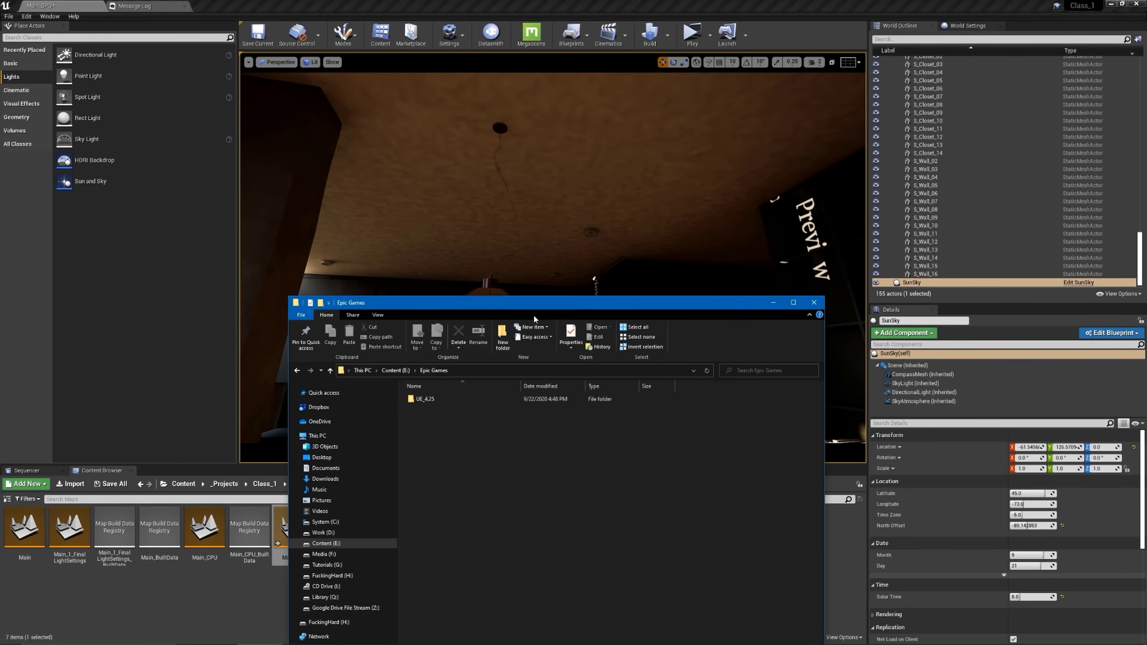
Step: In File Explorer, browse from Epic Games to UE_4.25 > Engine > Config and open the BaseLightmass configuration file
{"action": "left_click_drag", "start_coordinate": [533, 307], "coordinate": [600, 201]}
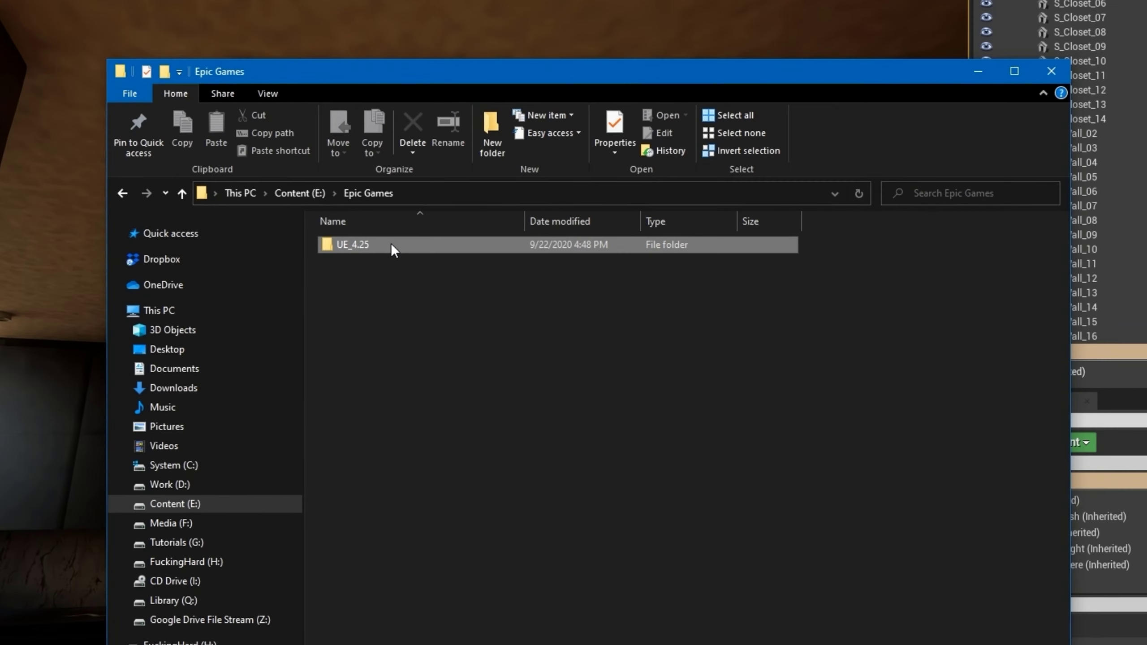
{"action": "double_click", "coordinate": [497, 298]}
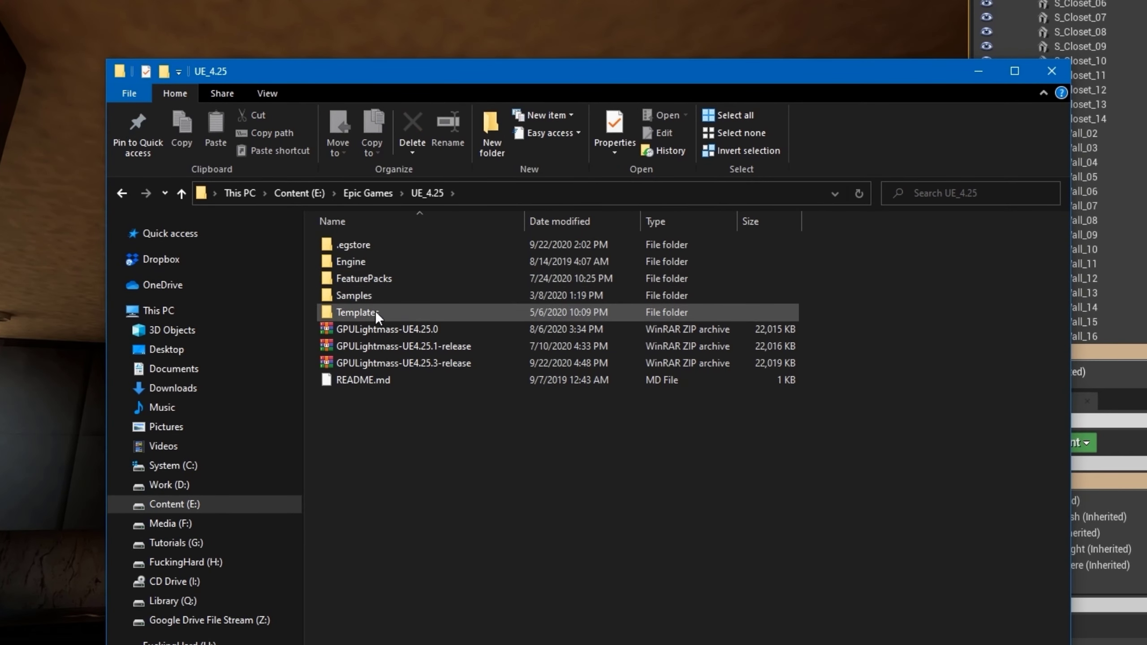
{"action": "left_click", "coordinate": [367, 263]}
{"action": "double_click", "coordinate": [368, 263]}
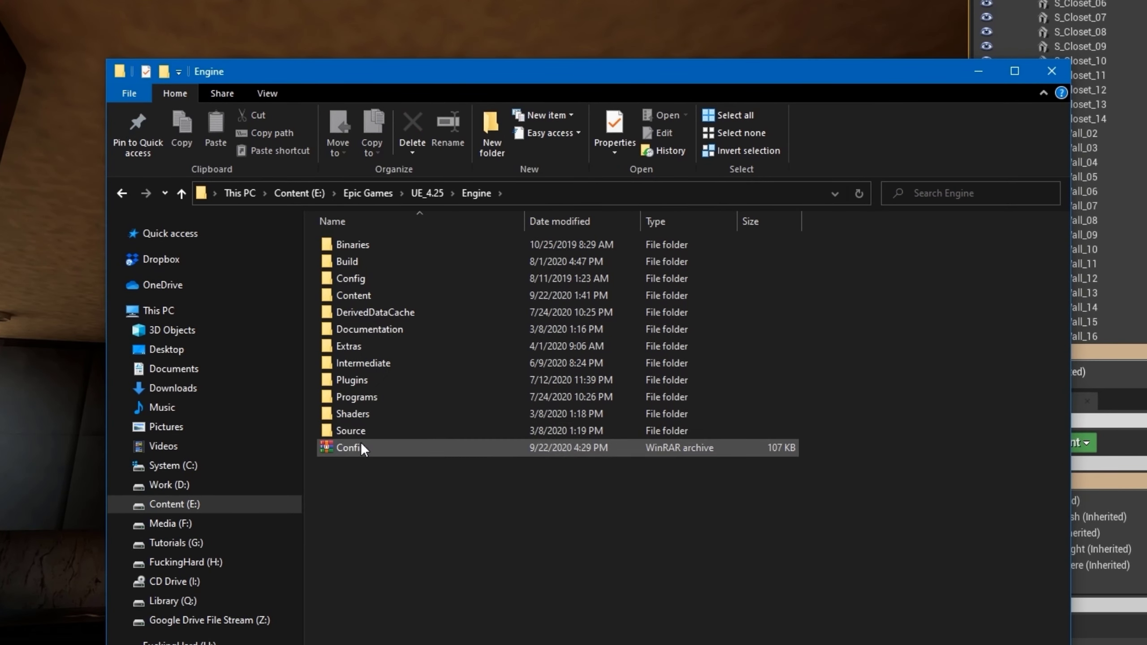
{"action": "double_click", "coordinate": [378, 277]}
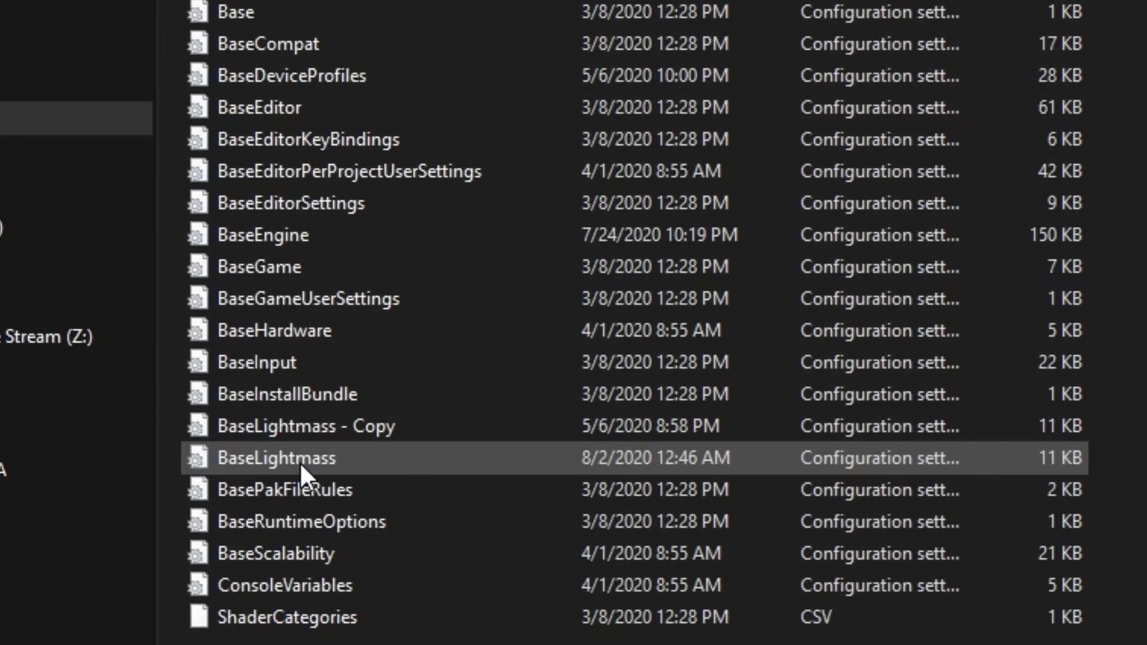
{"action": "left_click", "coordinate": [913, 462]}
{"action": "double_click", "coordinate": [665, 500]}
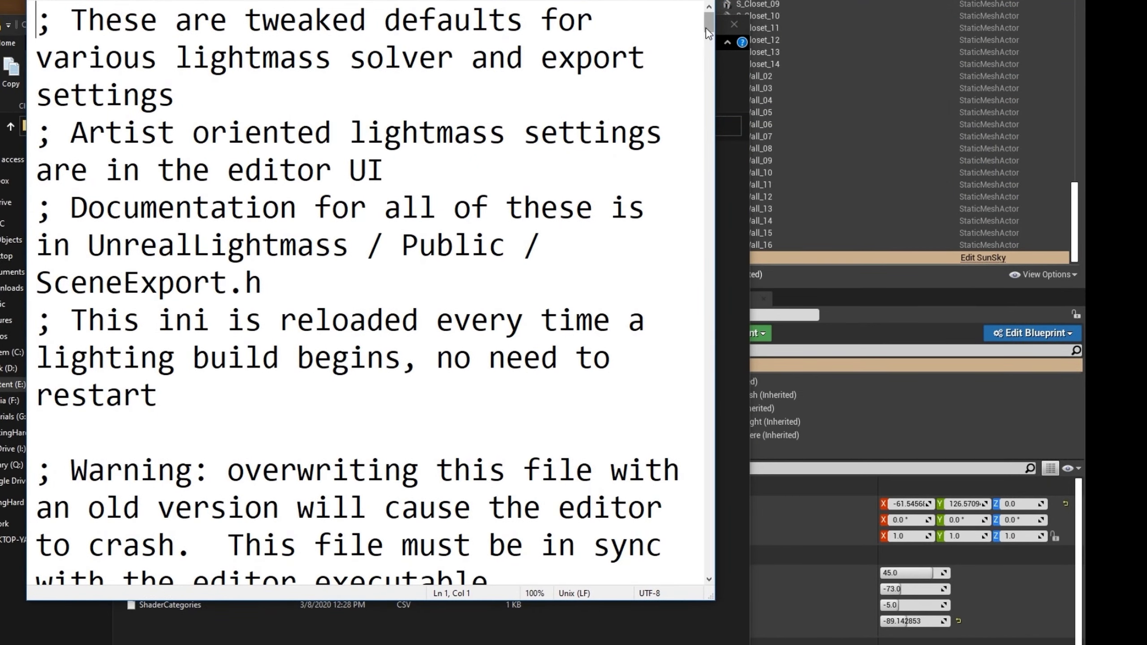
Step: Set NumPrimaryGISamples to 32 in the [DevOptions.GPULightmass] section at the end of the BaseLightmass file
{"action": "left_click_drag", "start_coordinate": [706, 28], "coordinate": [707, 571]}
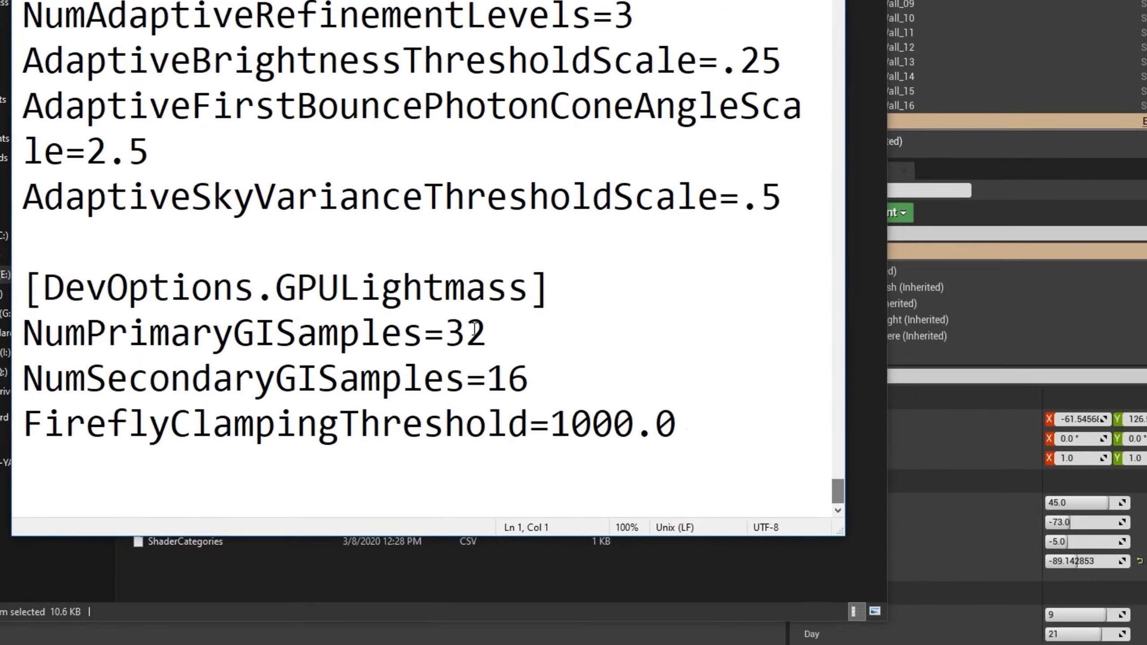
{"action": "left_click", "coordinate": [474, 327]}
{"action": "type", "text": "32"}
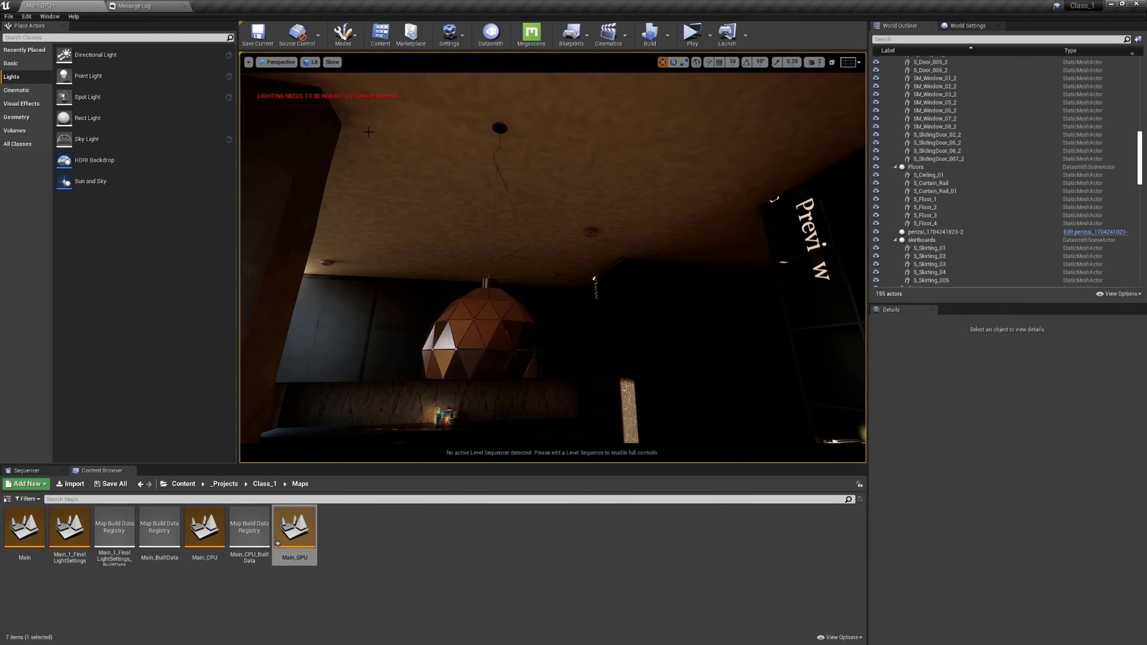
Step: Open the saved ceiling screenshot from the project's Screenshots folder, inspect it, reposition the folder window, and close the image
{"action": "left_click", "coordinate": [915, 631]}
{"action": "double_click", "coordinate": [585, 252]}
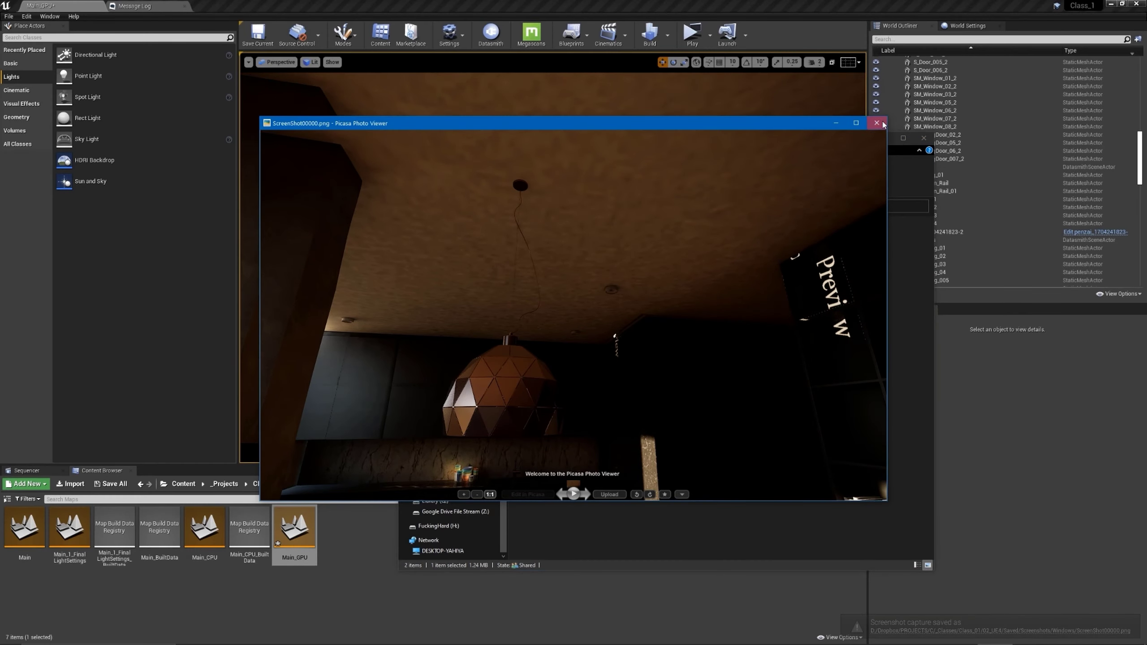
{"action": "left_click", "coordinate": [876, 122]}
{"action": "left_click_drag", "start_coordinate": [820, 144], "coordinate": [919, 522]}
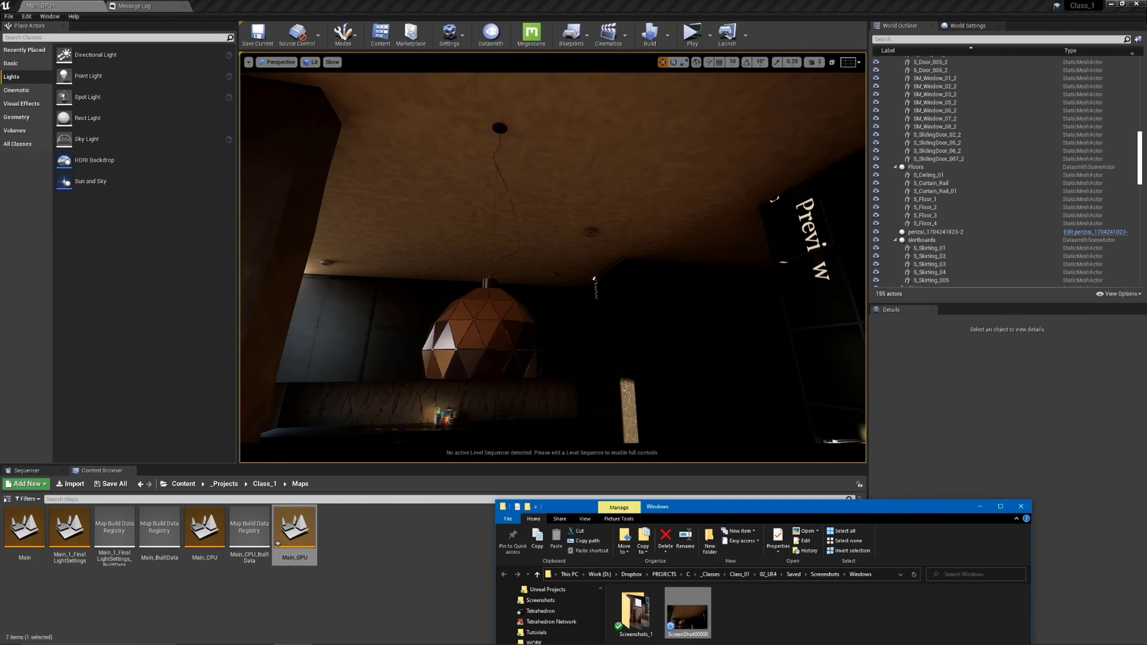
{"action": "left_click_drag", "start_coordinate": [680, 505], "coordinate": [675, 477]}
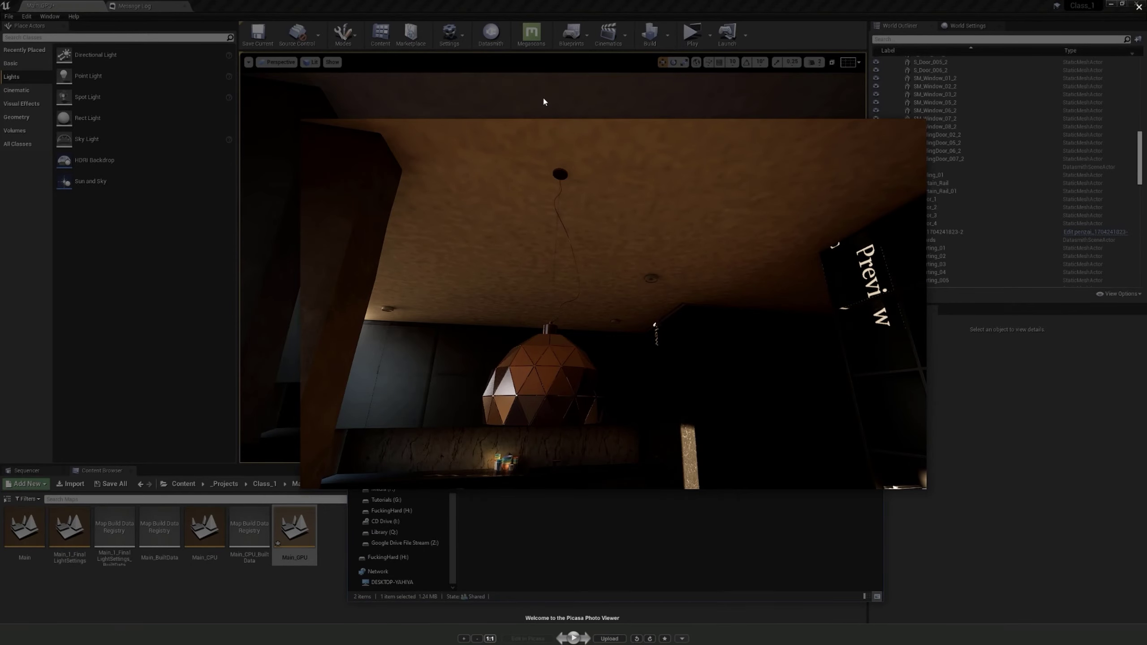
{"action": "left_click", "coordinate": [566, 95]}
Step: Capture a high-resolution screenshot of the ceiling view and open HighresScreenshot00000 to inspect the baked detail closely
{"action": "left_click", "coordinate": [248, 63]}
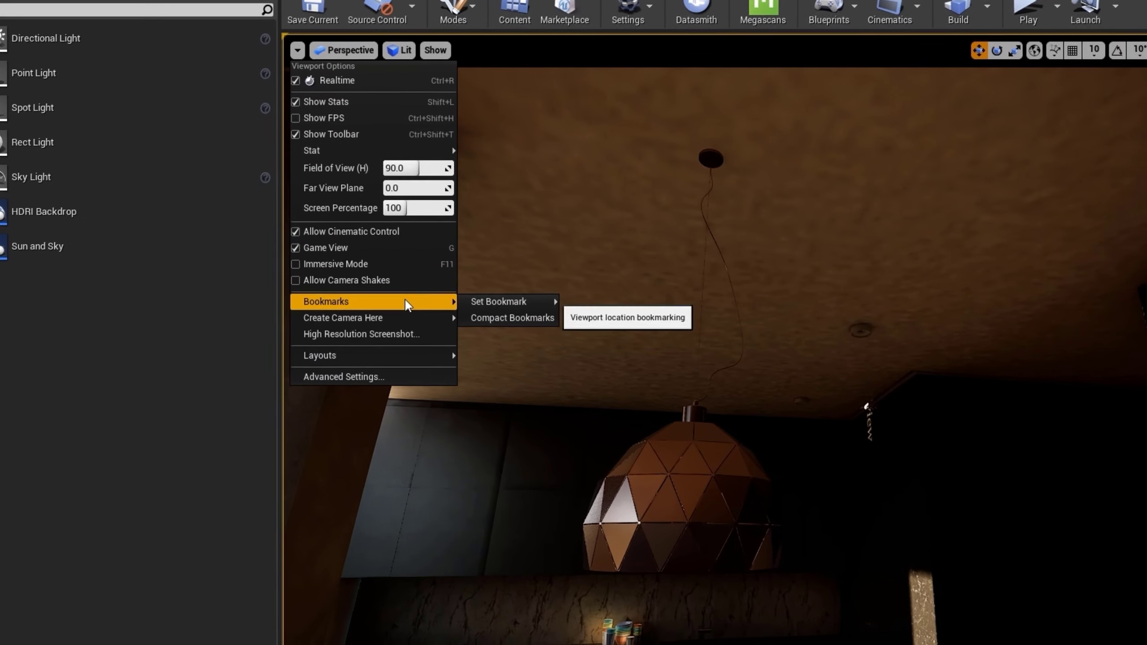
{"action": "mouse_move", "coordinate": [309, 226]}
{"action": "left_click", "coordinate": [373, 335]}
{"action": "left_click", "coordinate": [803, 445]}
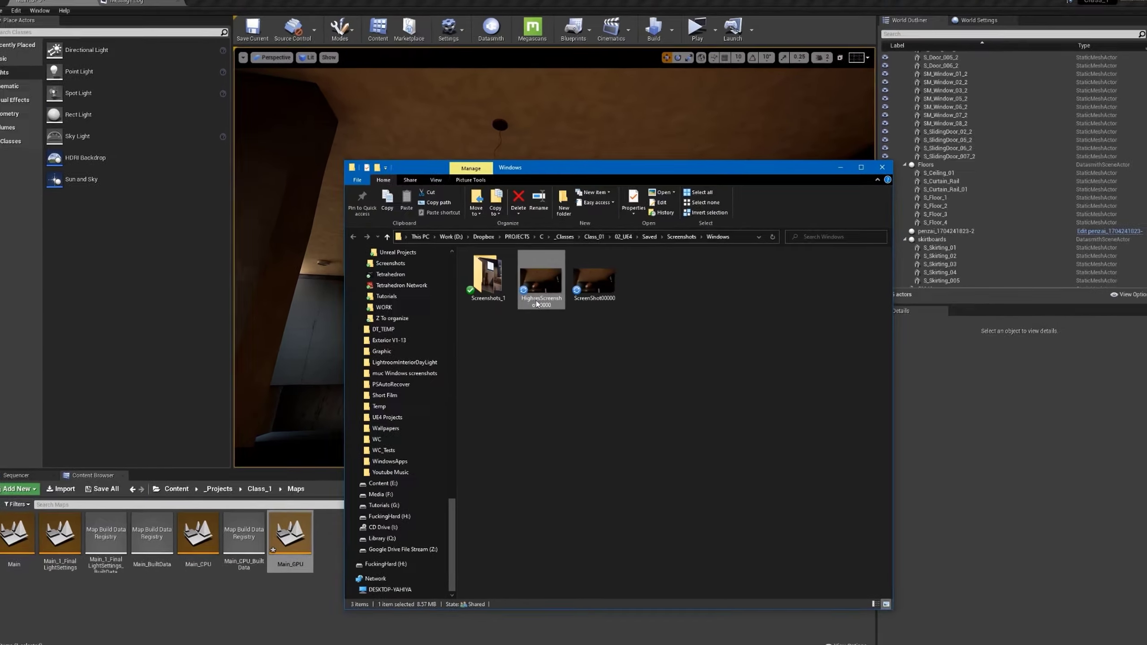
{"action": "double_click", "coordinate": [547, 278]}
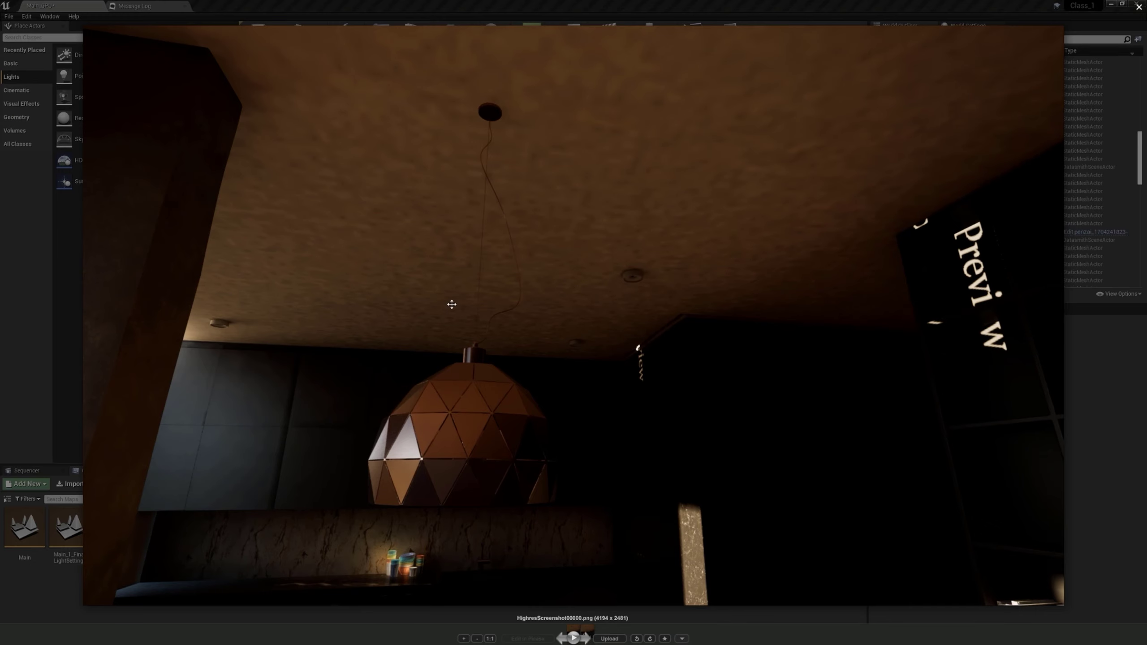
{"action": "scroll", "coordinate": [667, 246], "scroll_direction": "up", "scroll_amount": 3}
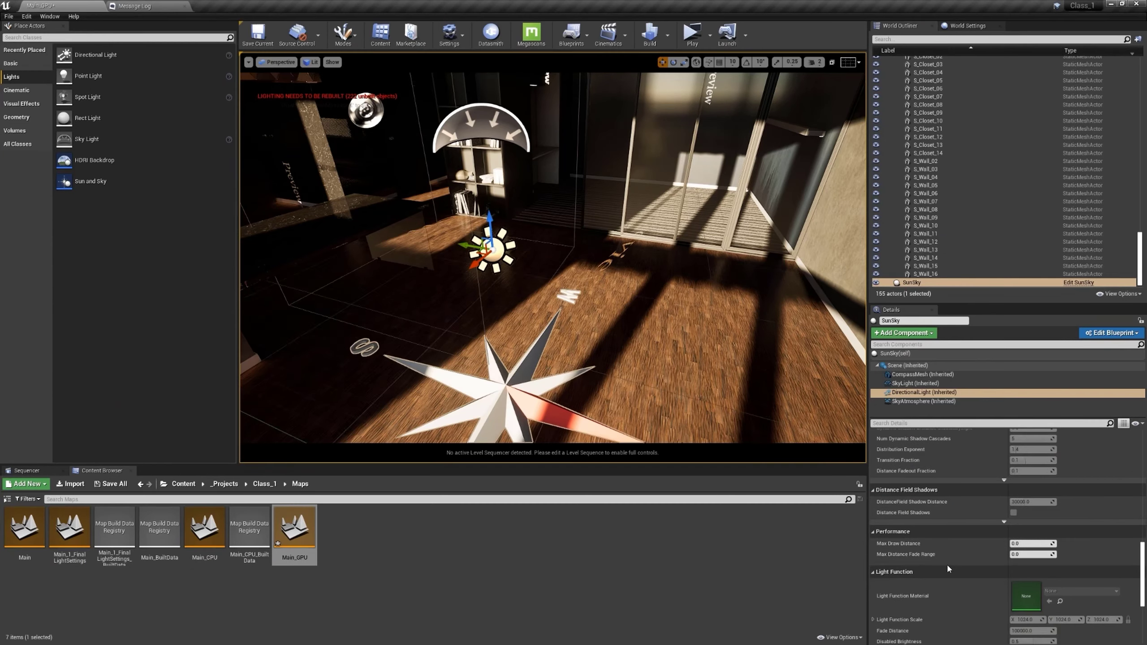
Step: Check the DirectionalLight component's shadow settings, clear the selection, and rebuild the level's lighting
{"action": "scroll", "coordinate": [960, 571], "scroll_direction": "up", "scroll_amount": 2}
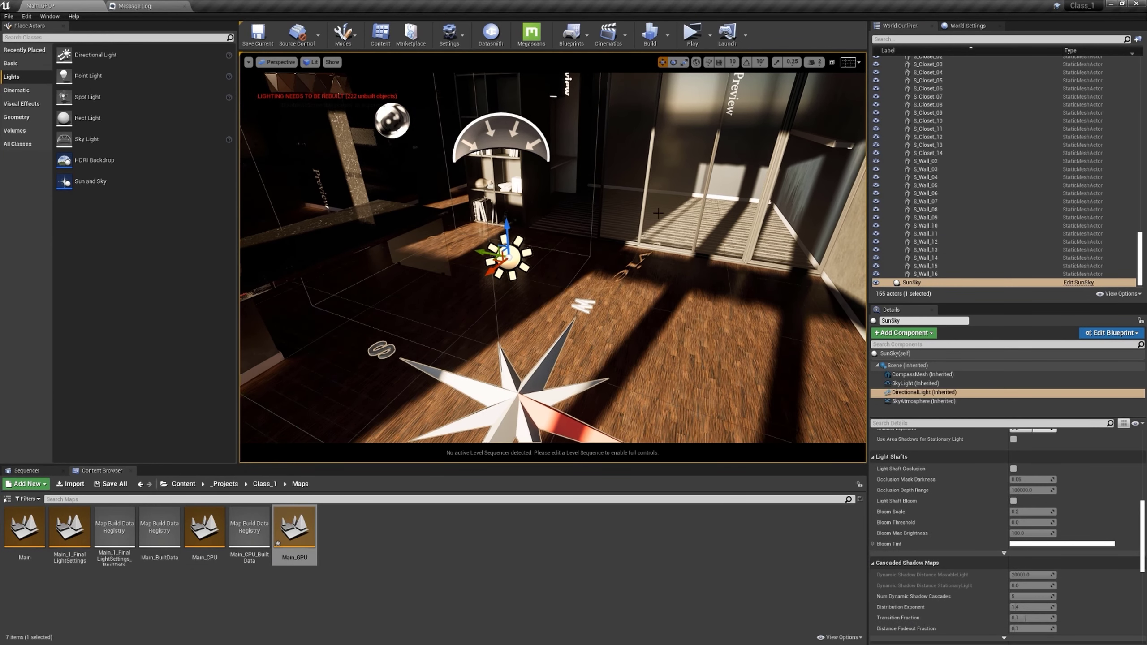
{"action": "key", "text": "Escape"}
{"action": "left_click", "coordinate": [667, 35]}
{"action": "left_click", "coordinate": [703, 161]}
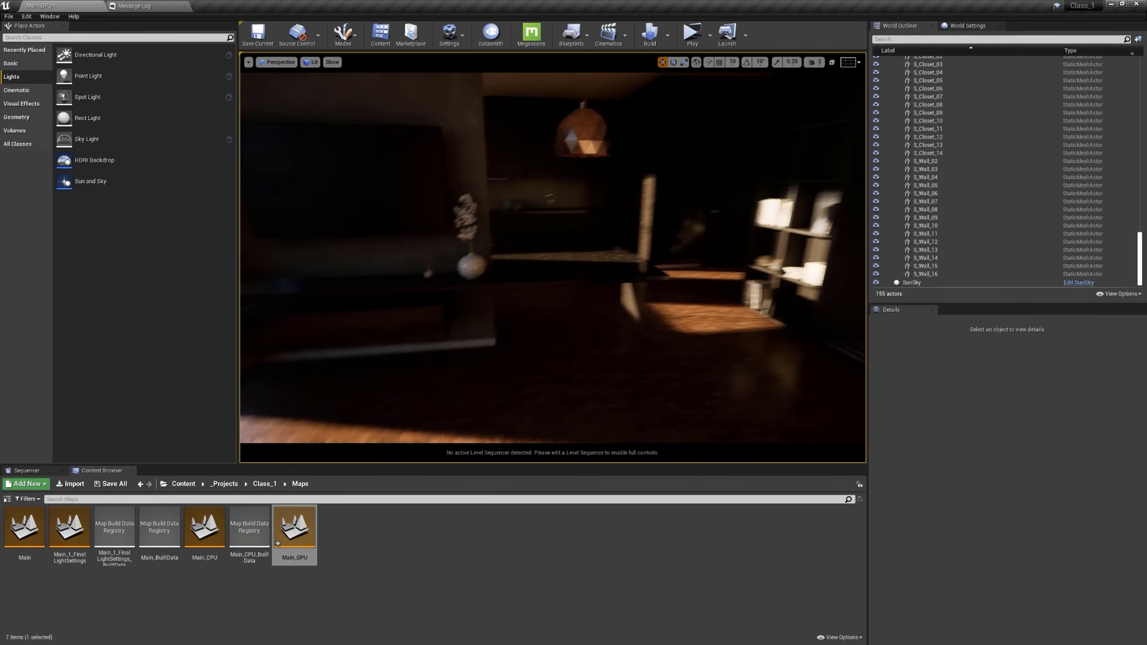
Step: View the rebuilt ceiling, open its new screenshot, compare it with the earlier ceiling screenshots, and put the image folder away
{"action": "right_click_drag", "start_coordinate": [579, 263], "coordinate": [434, 244]}
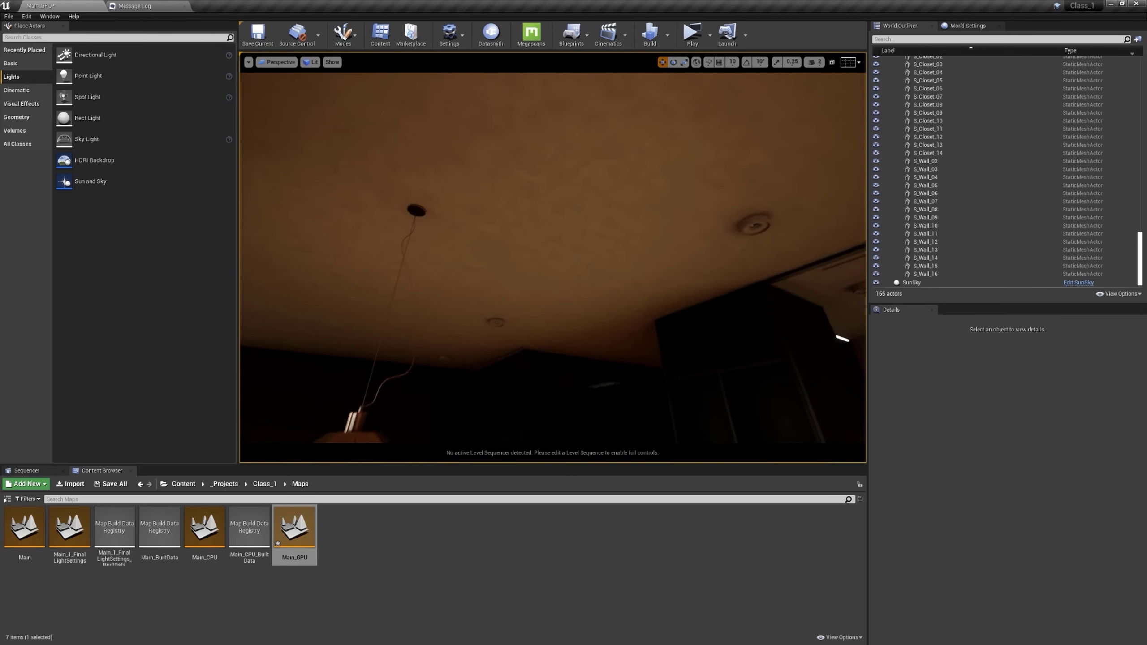
{"action": "left_click", "coordinate": [978, 629]}
{"action": "key", "text": "Left"}
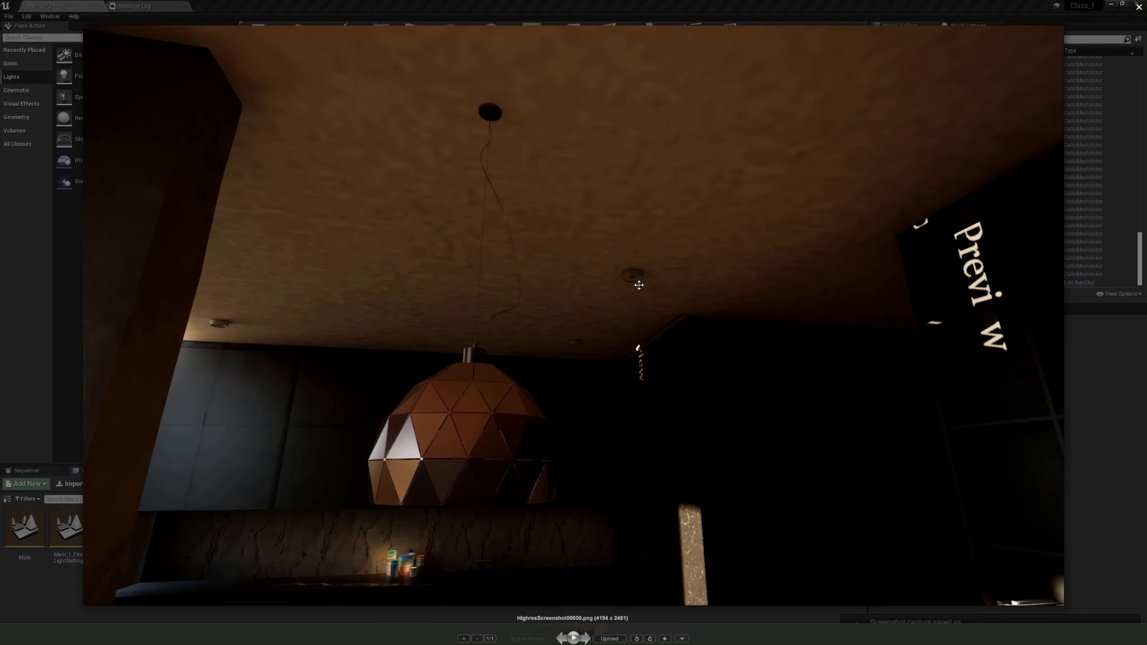
{"action": "key", "text": "Left"}
{"action": "key", "text": "Right"}
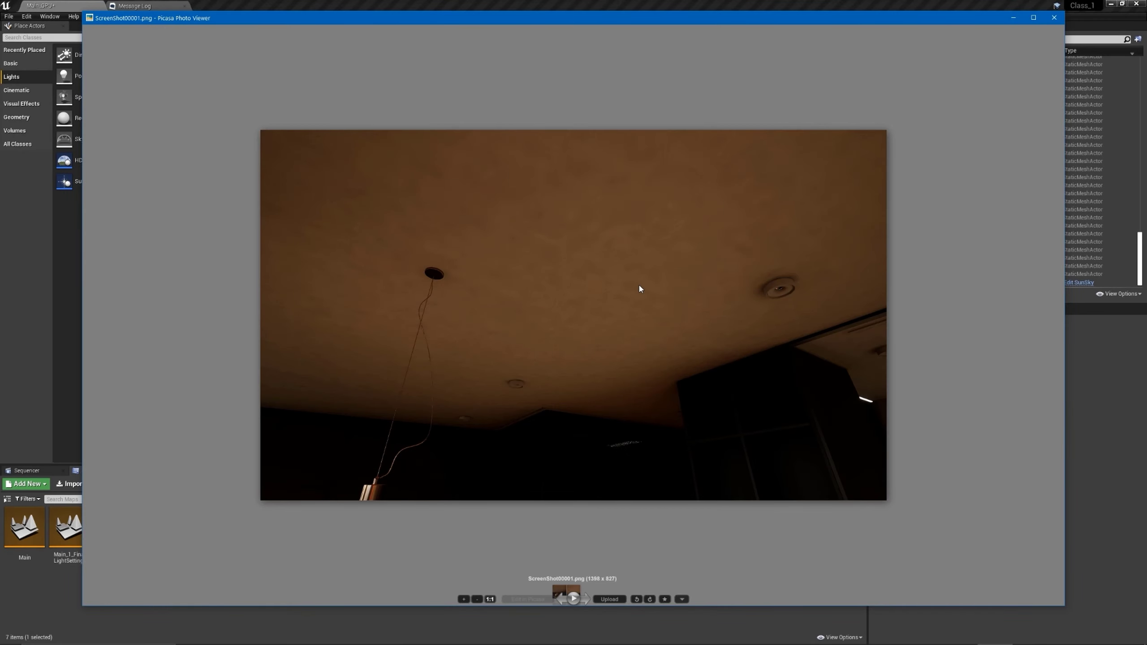
{"action": "key", "text": "Left"}
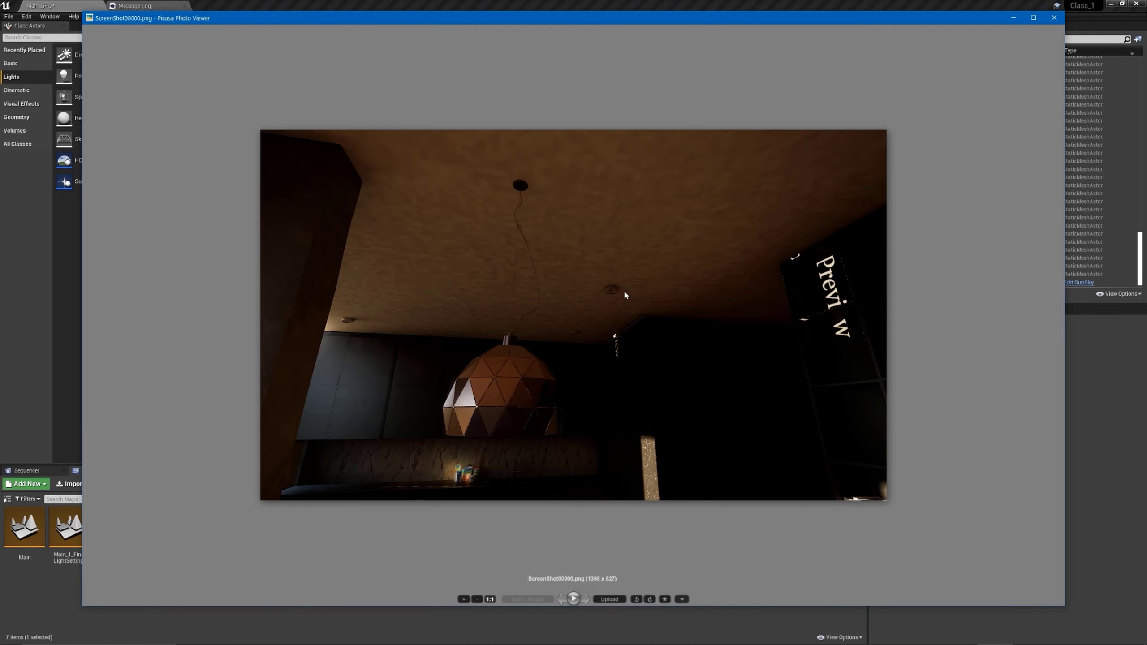
{"action": "key", "text": "Right"}
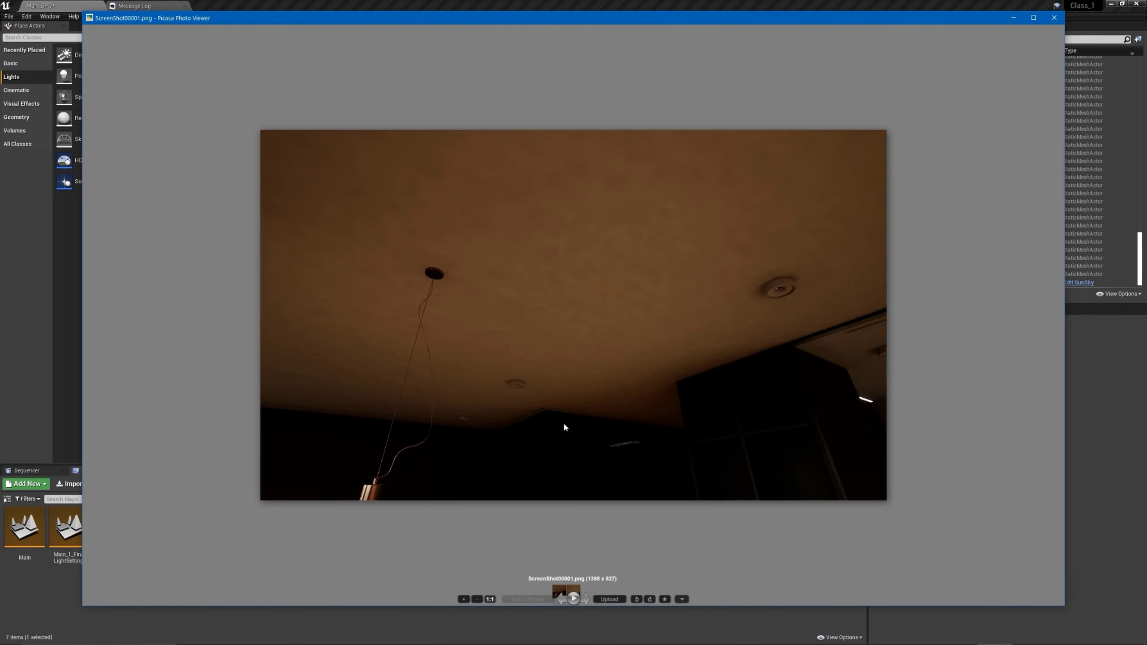
{"action": "key", "text": "Escape"}
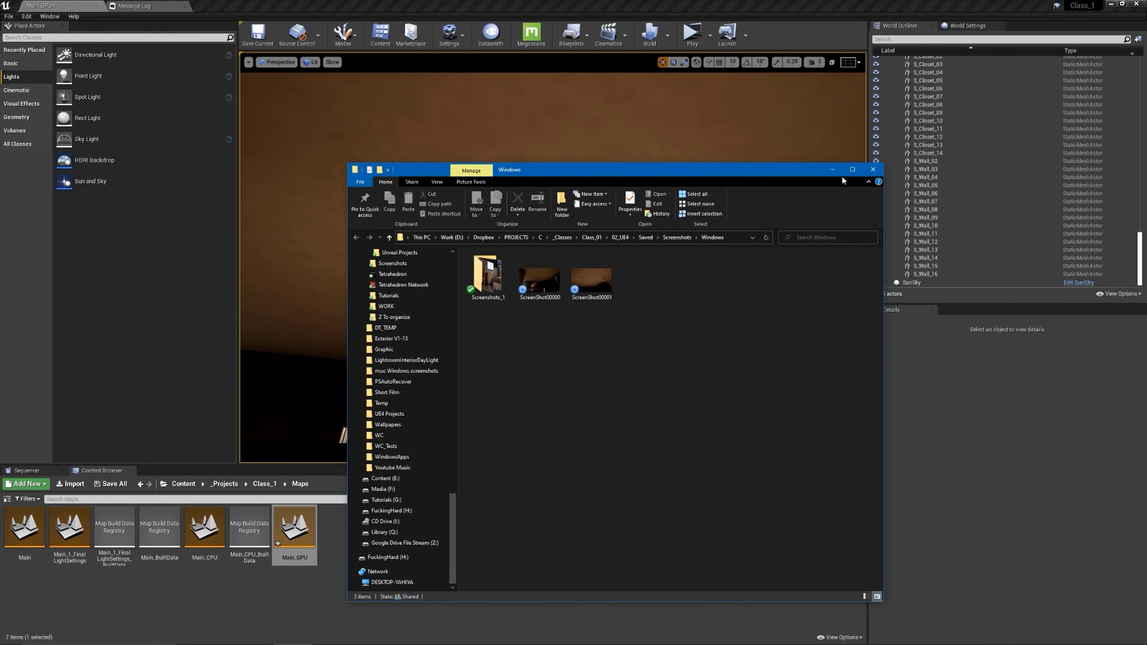
{"action": "left_click", "coordinate": [833, 170]}
Step: Select the glowing Box strip above the kitchen backsplash, check its material settings, and restore its selection after clearing it
{"action": "right_click_drag", "start_coordinate": [704, 235], "coordinate": [682, 354]}
{"action": "key", "text": "w"}
{"action": "right_click_drag", "start_coordinate": [541, 260], "coordinate": [603, 226]}
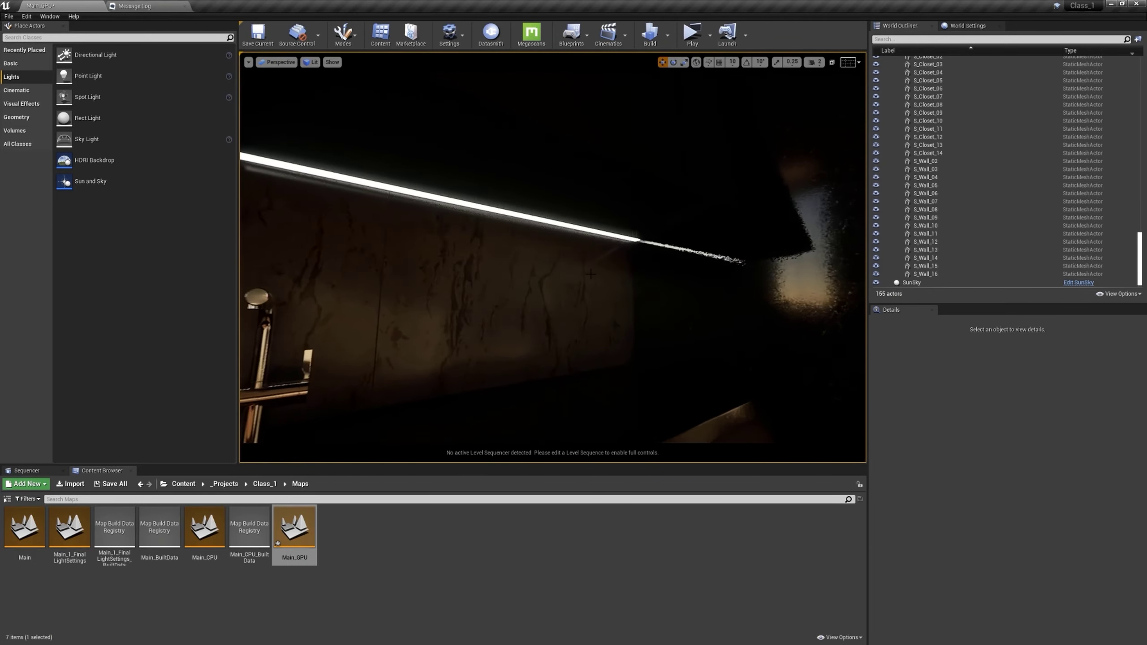
{"action": "left_click", "coordinate": [603, 226]}
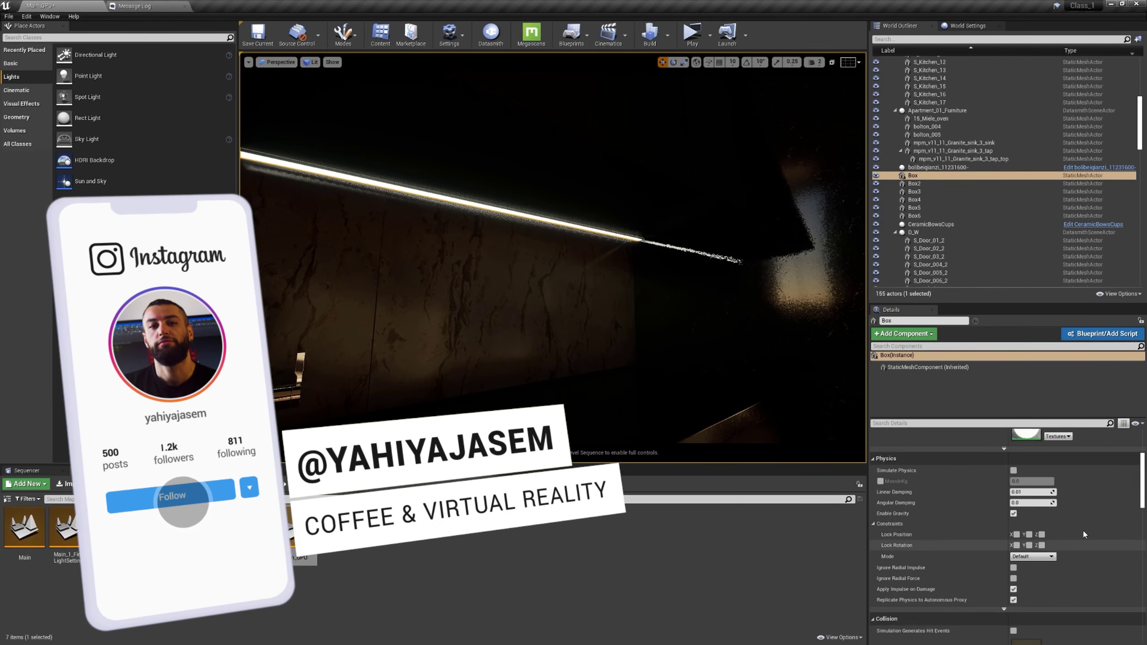
{"action": "scroll", "coordinate": [1083, 532], "scroll_direction": "up", "scroll_amount": 4}
{"action": "right_click_drag", "start_coordinate": [705, 317], "coordinate": [669, 322]}
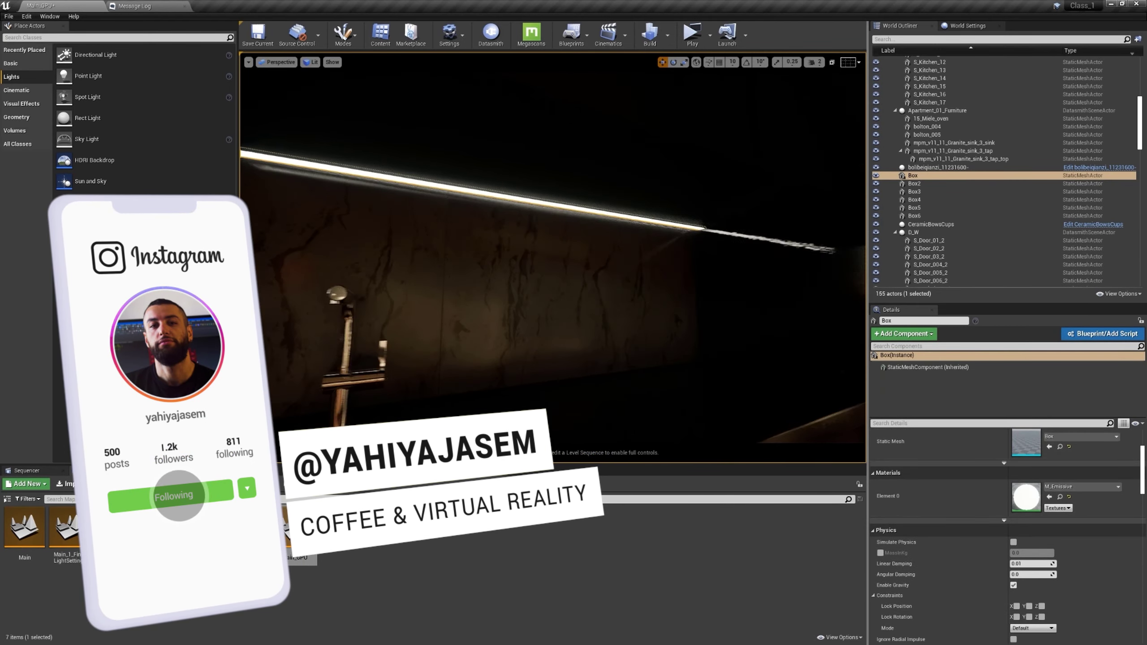
{"action": "key", "text": "Escape"}
{"action": "key", "text": "ctrl+z"}
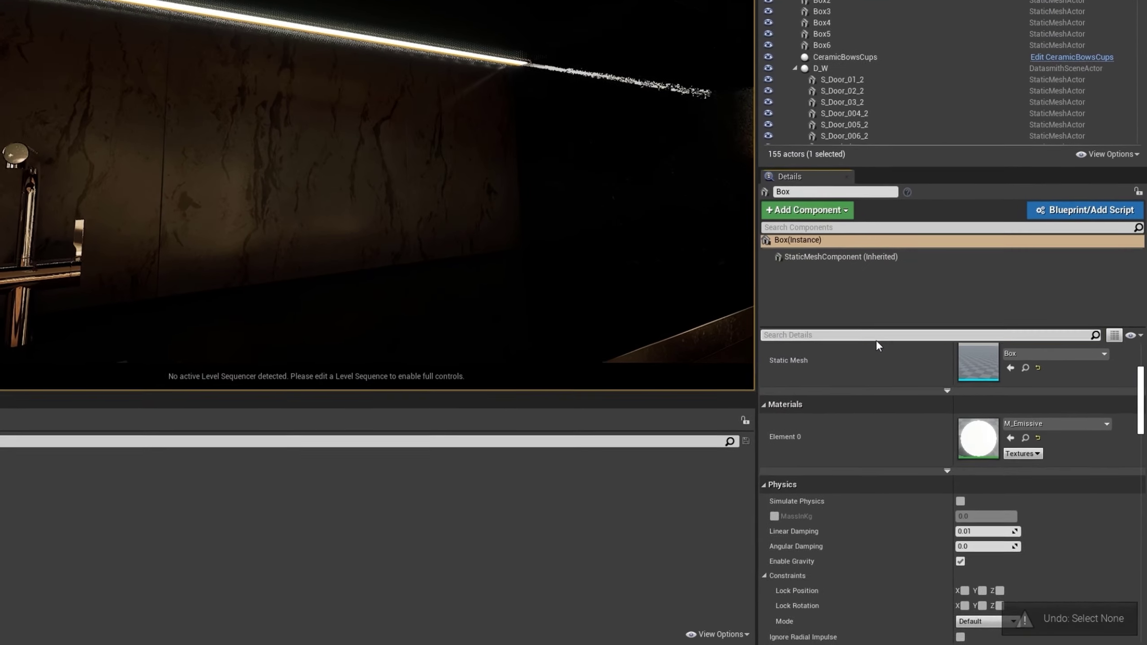
Step: Filter the Box's details by "stat" and enable Use Emissive for Static Lighting in its Lightmass settings
{"action": "left_click", "coordinate": [954, 425]}
{"action": "type", "text": "sta"}
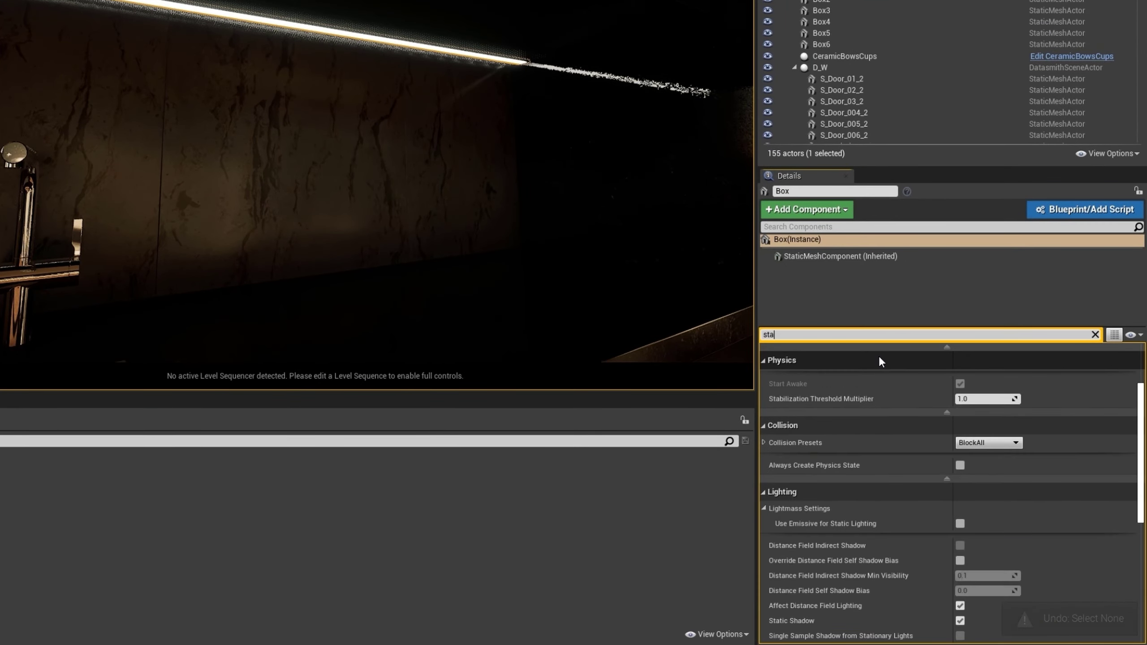
{"action": "type", "text": "t"}
{"action": "right_click_drag", "start_coordinate": [382, 75], "coordinate": [497, 91]}
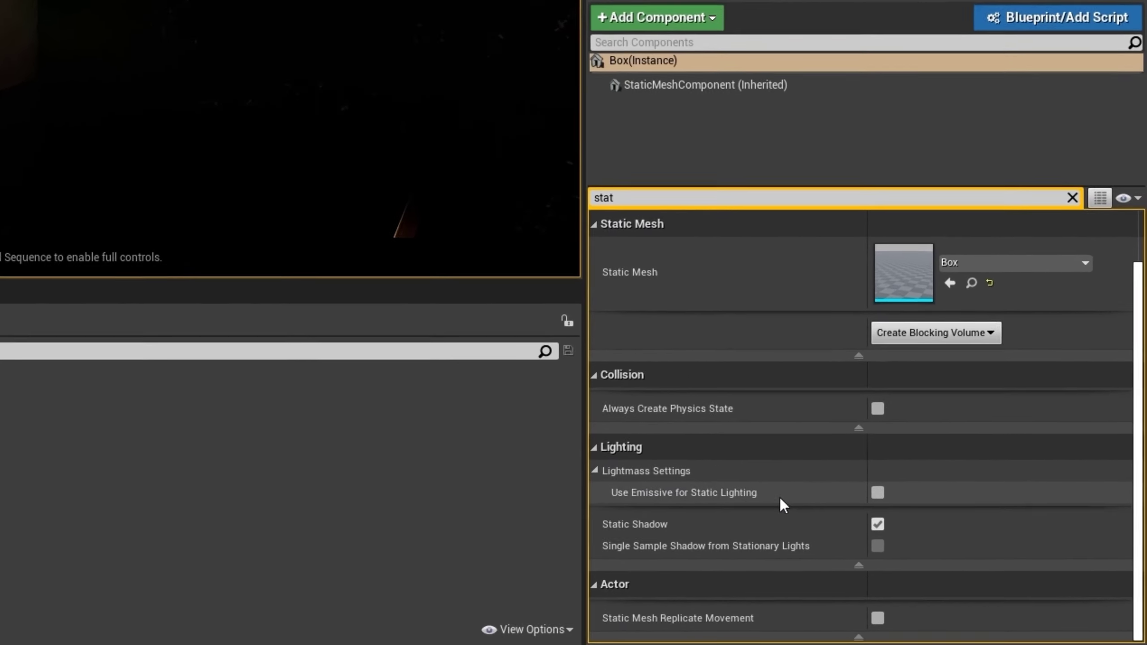
{"action": "mouse_move", "coordinate": [698, 487]}
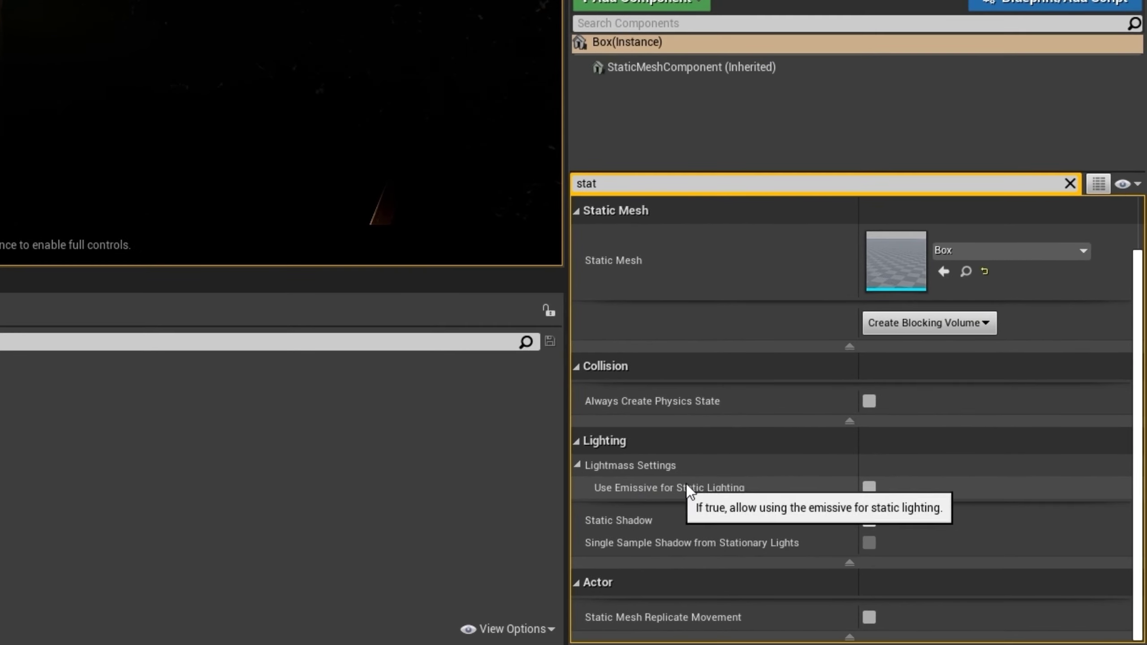
{"action": "left_click", "coordinate": [868, 488]}
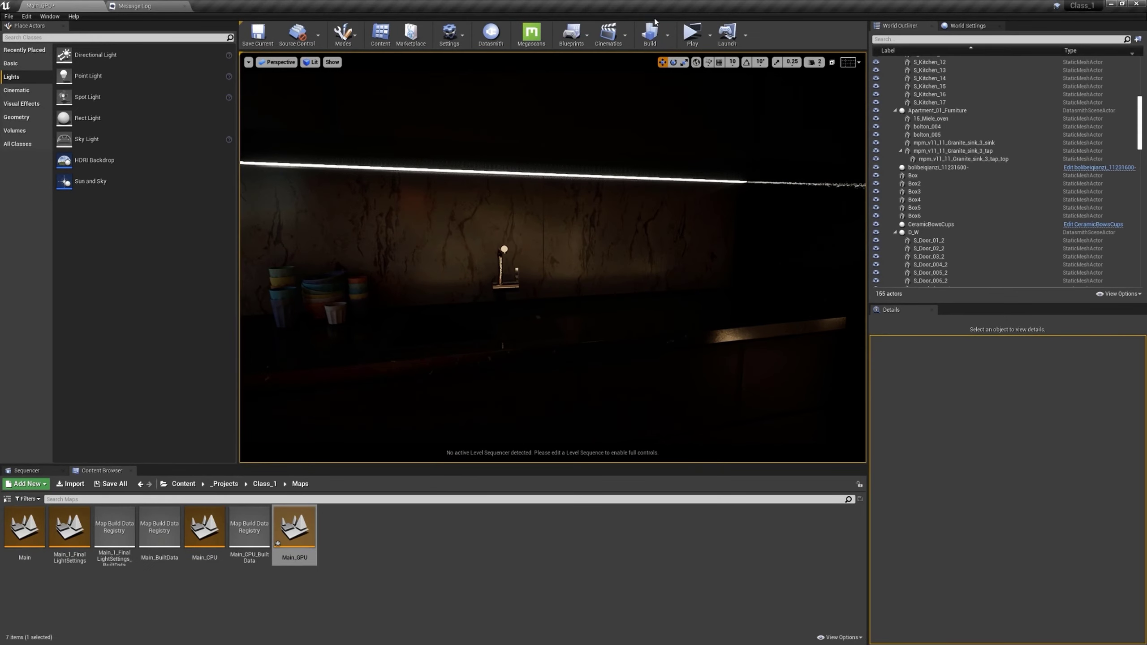
Step: Build only the level's lighting and look over the kitchen strip and the living area
{"action": "left_click", "coordinate": [667, 35]}
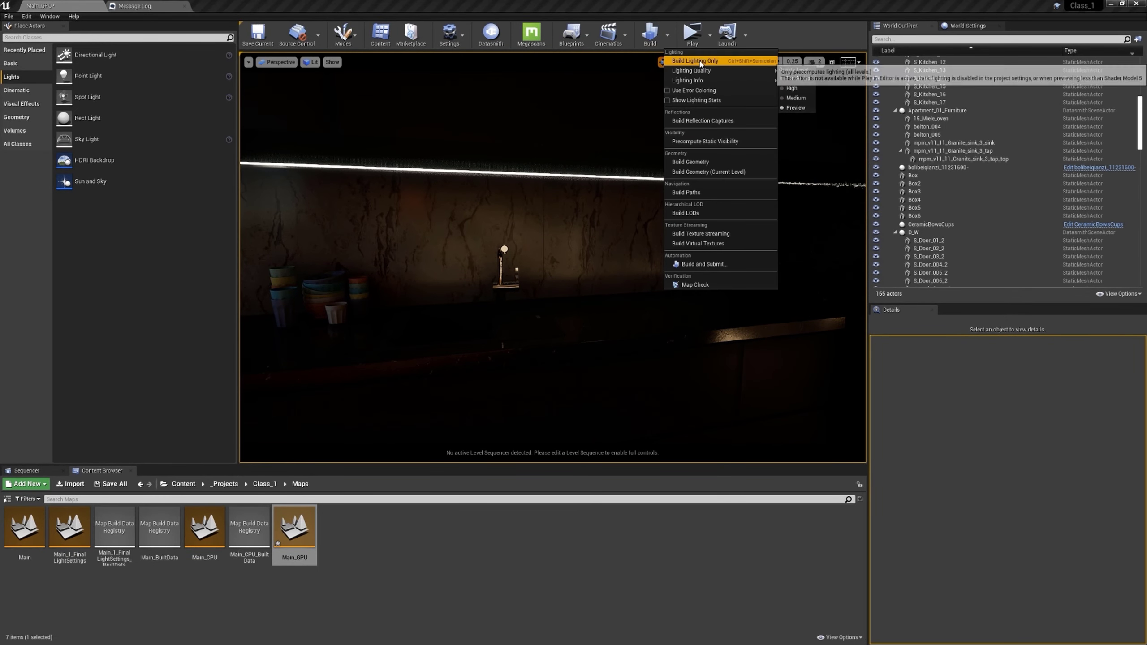
{"action": "left_click", "coordinate": [677, 61]}
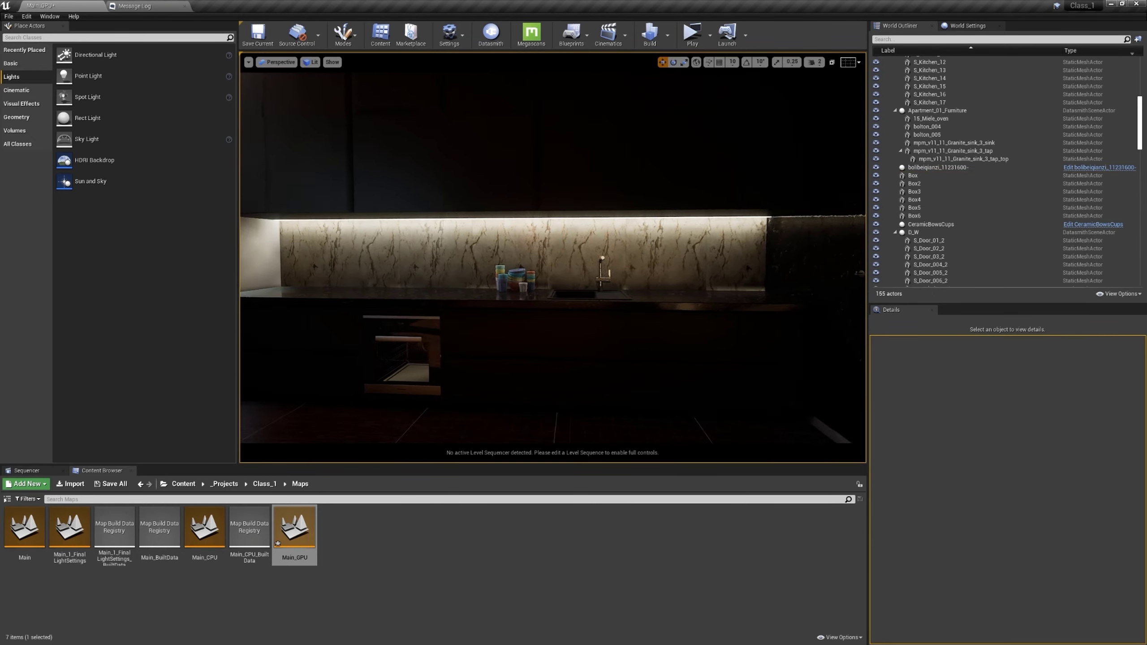
{"action": "right_click_drag", "start_coordinate": [553, 258], "coordinate": [632, 262]}
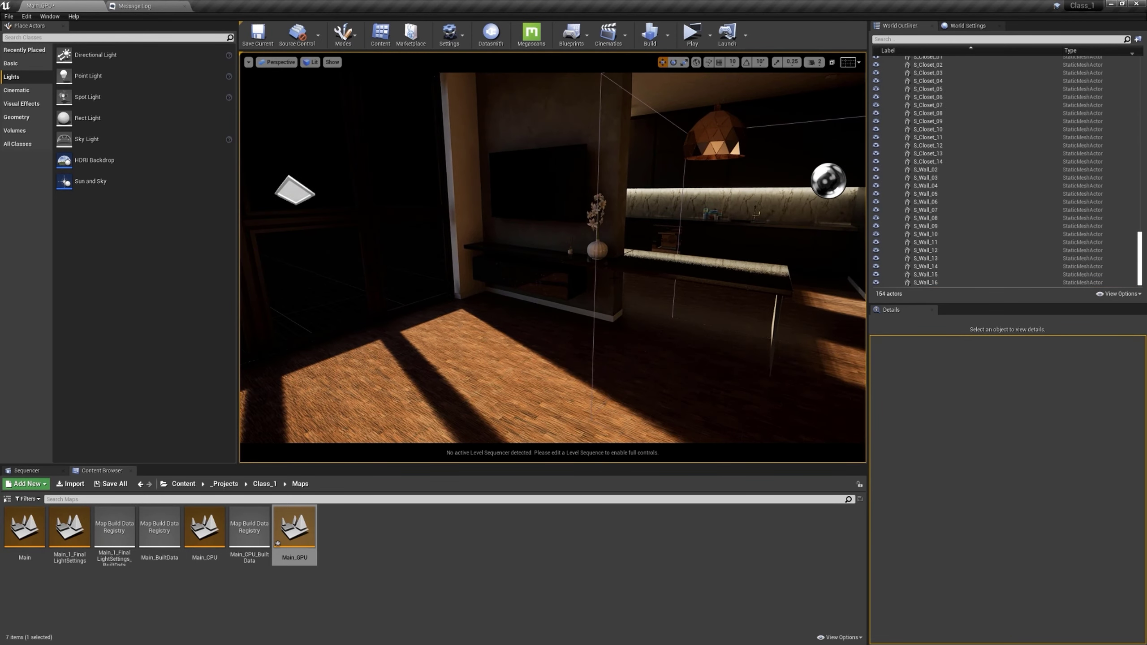
{"action": "right_click_drag", "start_coordinate": [553, 258], "coordinate": [523, 264]}
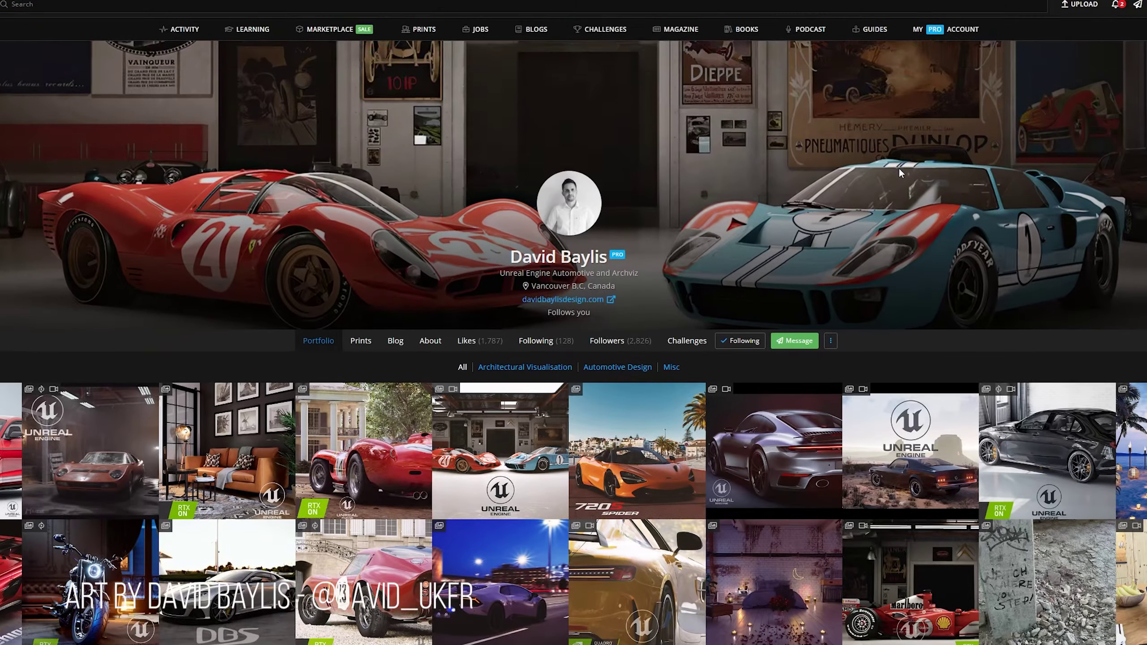
Step: Switch to ArtStation and look through two artists' Unreal Engine portfolios, including the silver paint option in a car configurator and the interior renders
{"action": "scroll", "coordinate": [903, 179], "scroll_direction": "down", "scroll_amount": 2}
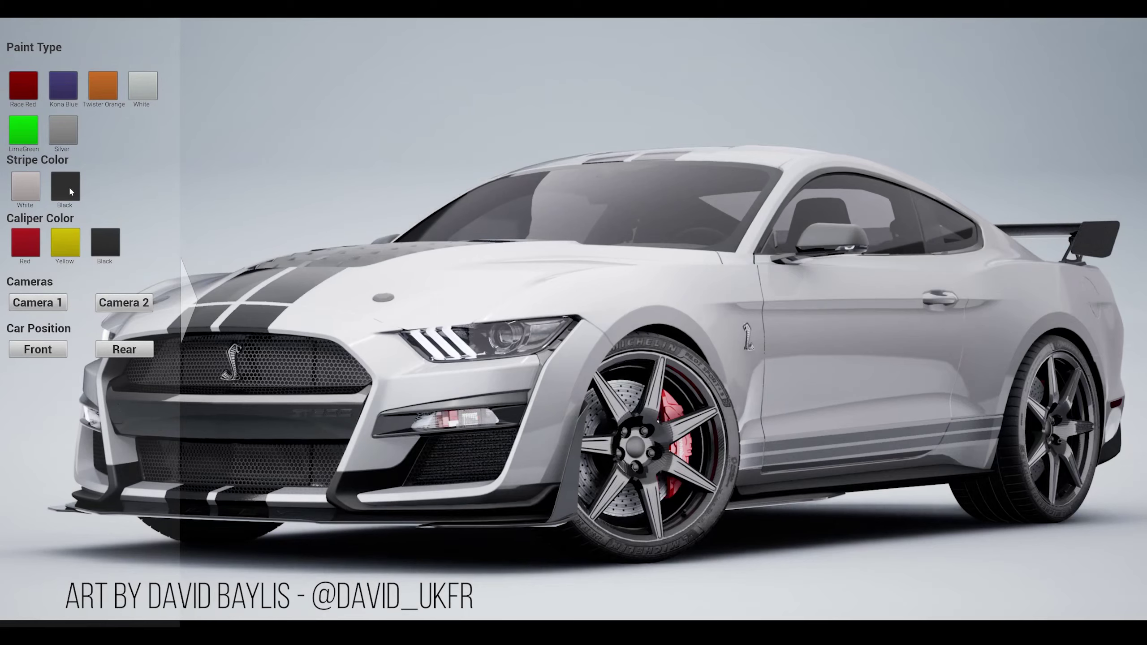
{"action": "left_click", "coordinate": [64, 129]}
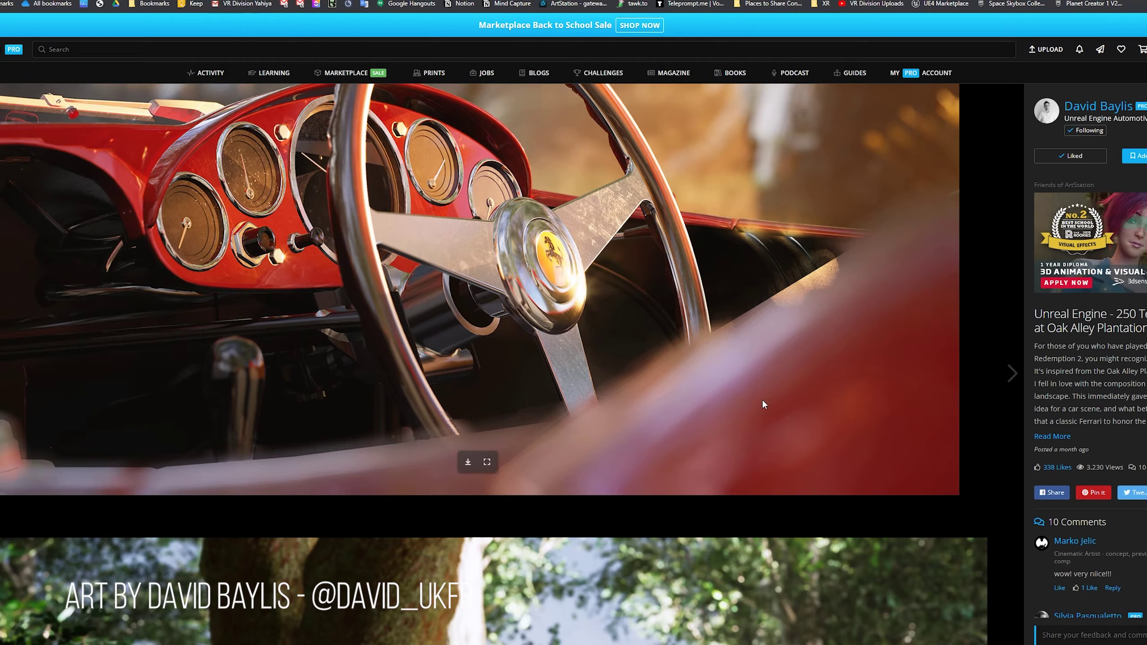
{"action": "scroll", "coordinate": [760, 399], "scroll_direction": "up", "scroll_amount": 10}
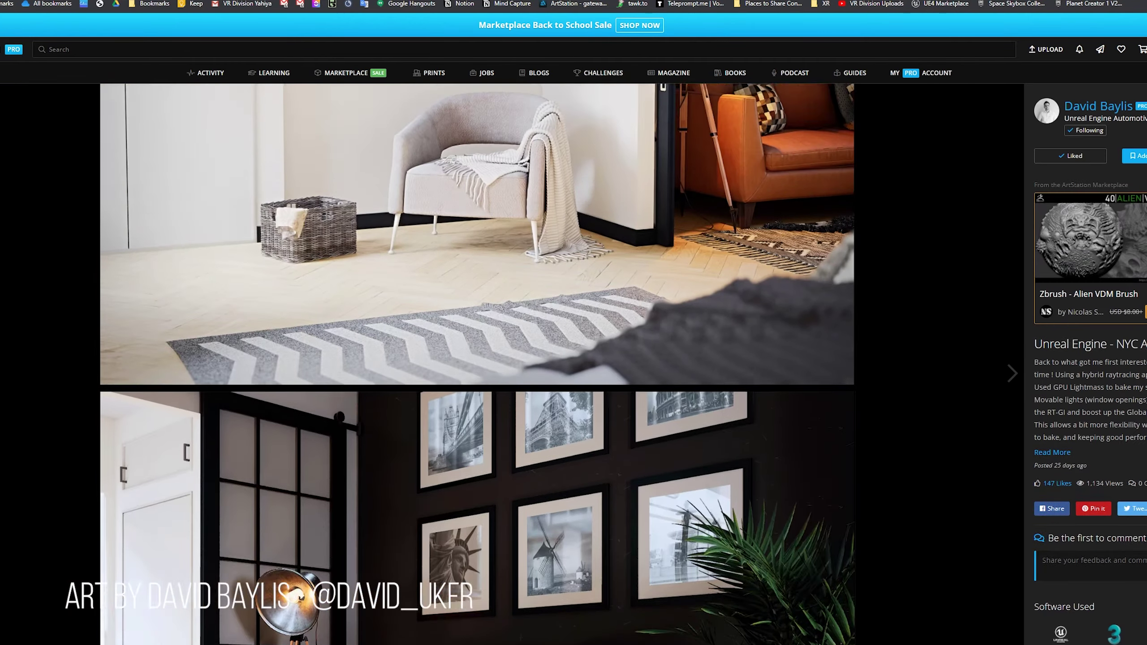
{"action": "scroll", "coordinate": [476, 364], "scroll_direction": "up", "scroll_amount": 10}
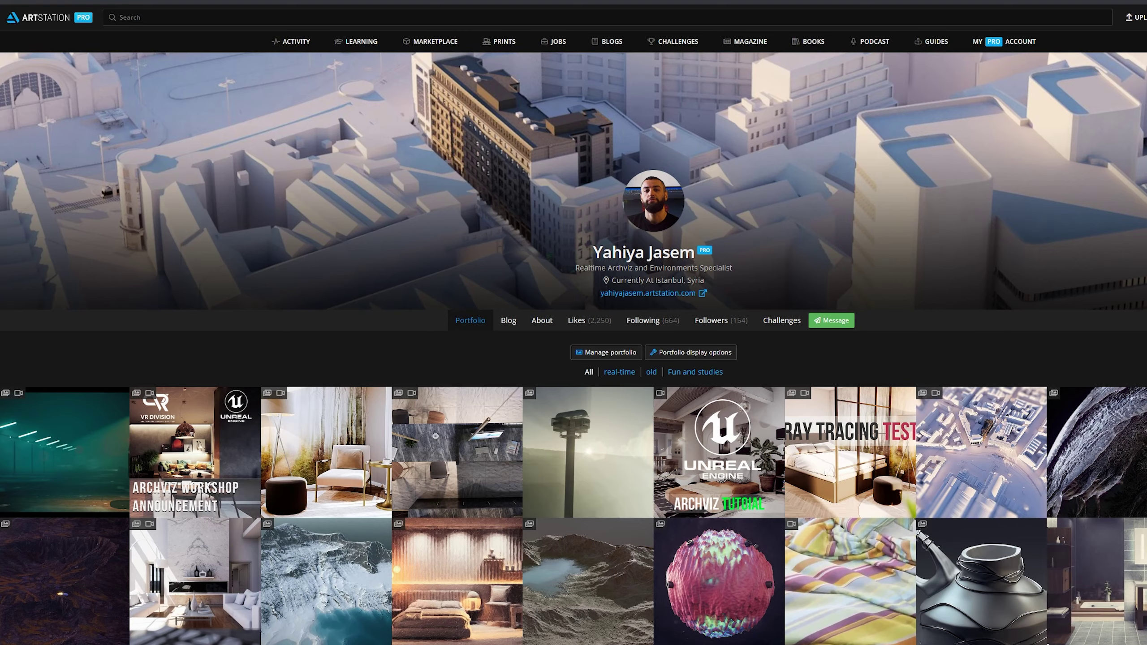
{"action": "scroll", "coordinate": [370, 323], "scroll_direction": "down", "scroll_amount": 1}
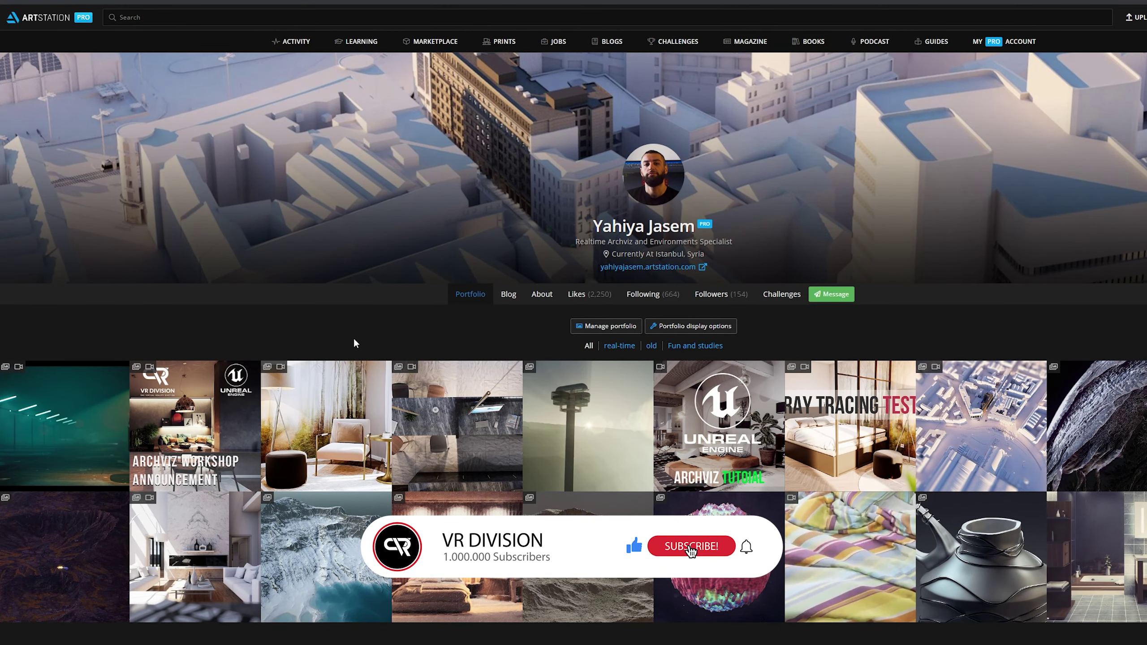